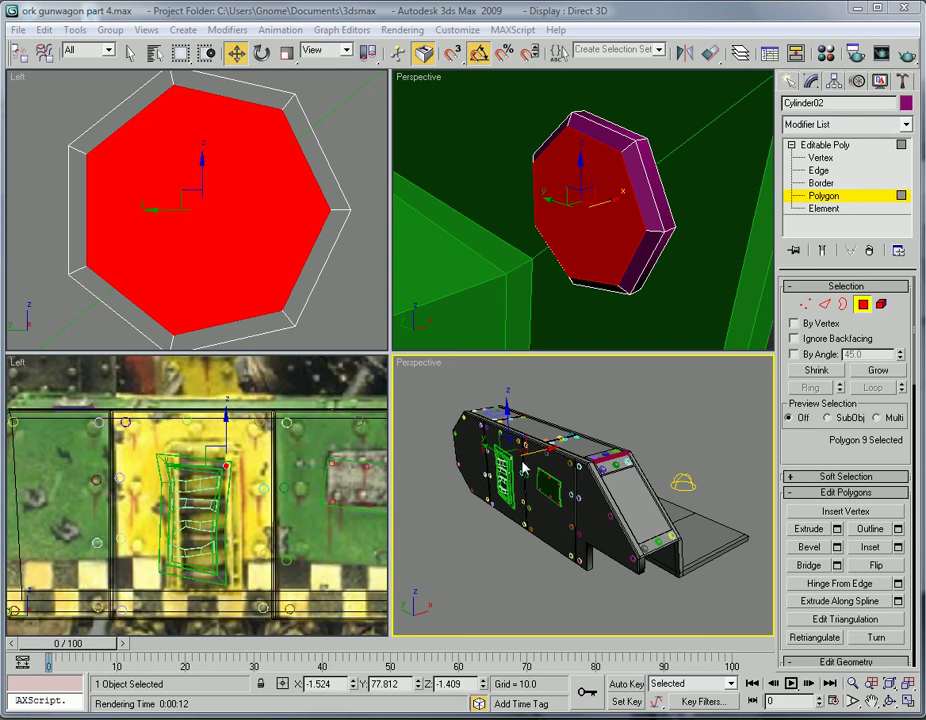
Reshape the upper part of the green vent frame by moving its vertices onto the frame in the reference image
middle_click(309, 479)
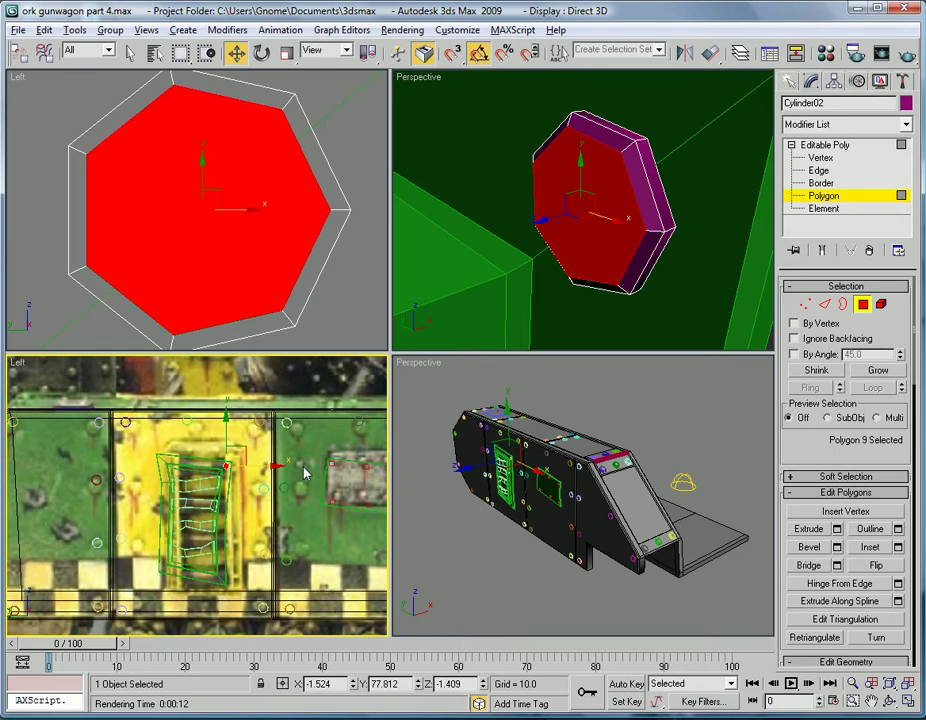
key("alt+w")
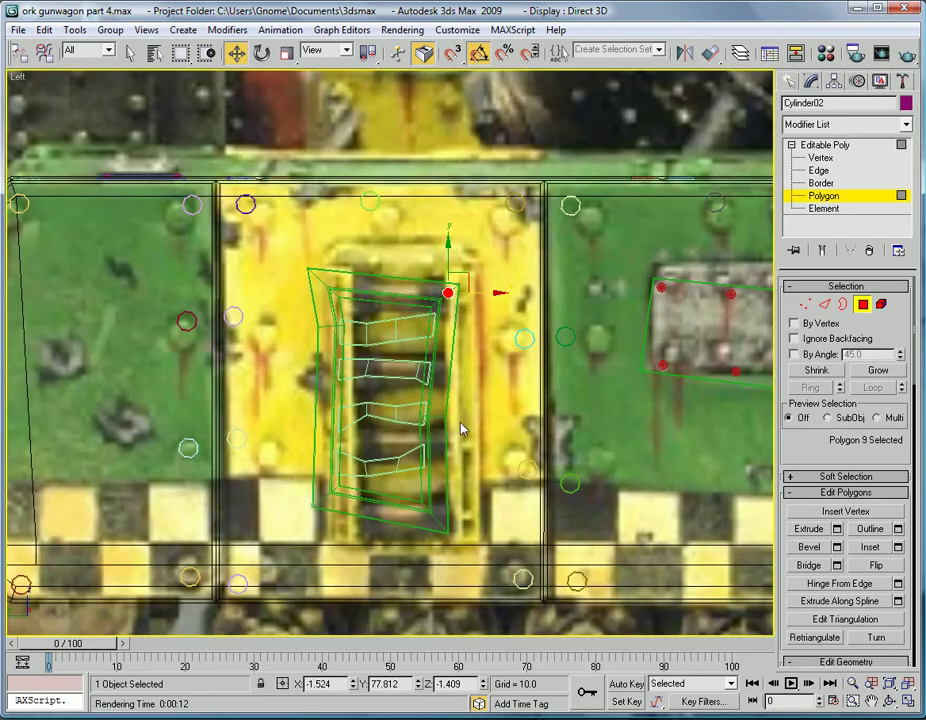
key("1")
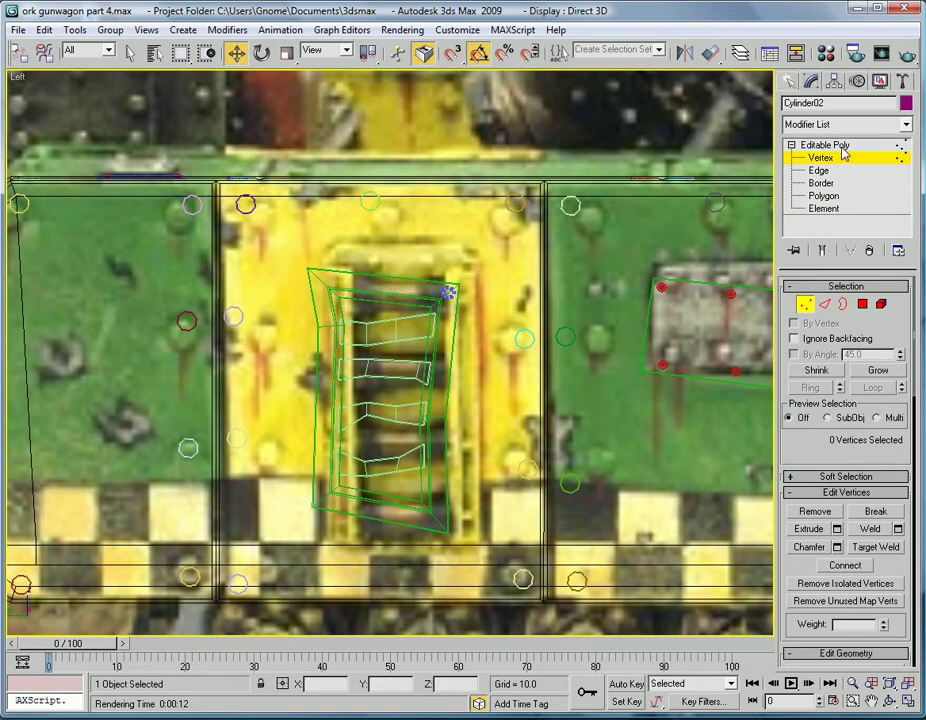
left_click(840, 148)
left_click(417, 280)
left_click(808, 158)
scroll(492, 341, "up", 4)
scroll(438, 260, "down", 2)
middle_click_drag(438, 260, 415, 287)
left_click(429, 326)
left_click_drag(439, 317, 451, 283)
left_click_drag(178, 242, 316, 275)
middle_click_drag(320, 306, 309, 216)
left_click_drag(154, 259, 290, 312)
left_click_drag(275, 270, 286, 276)
Move the vent frame's lower-left corner vertices down and its middle right-side vertices outward to follow the reference
middle_click_drag(286, 310, 243, 168)
left_click_drag(168, 361, 245, 438)
left_click_drag(224, 366, 239, 416)
left_click_drag(287, 268, 416, 345)
left_click_drag(368, 258, 409, 274)
Move the vent frame's lower-right corner vertices outward and down to fit the reference frame, then fine-tune them
left_click_drag(302, 354, 437, 517)
left_click_drag(362, 383, 435, 437)
scroll(432, 437, "up", 2)
middle_click_drag(410, 418, 342, 409)
left_click_drag(340, 438, 339, 414)
middle_click_drag(402, 418, 464, 452)
scroll(467, 331, "down", 4)
left_click(422, 264)
middle_click_drag(472, 217, 486, 325)
Adjust the end vertices of the topmost slat so it spans the vent opening
left_click(812, 146)
scroll(400, 346, "up", 4)
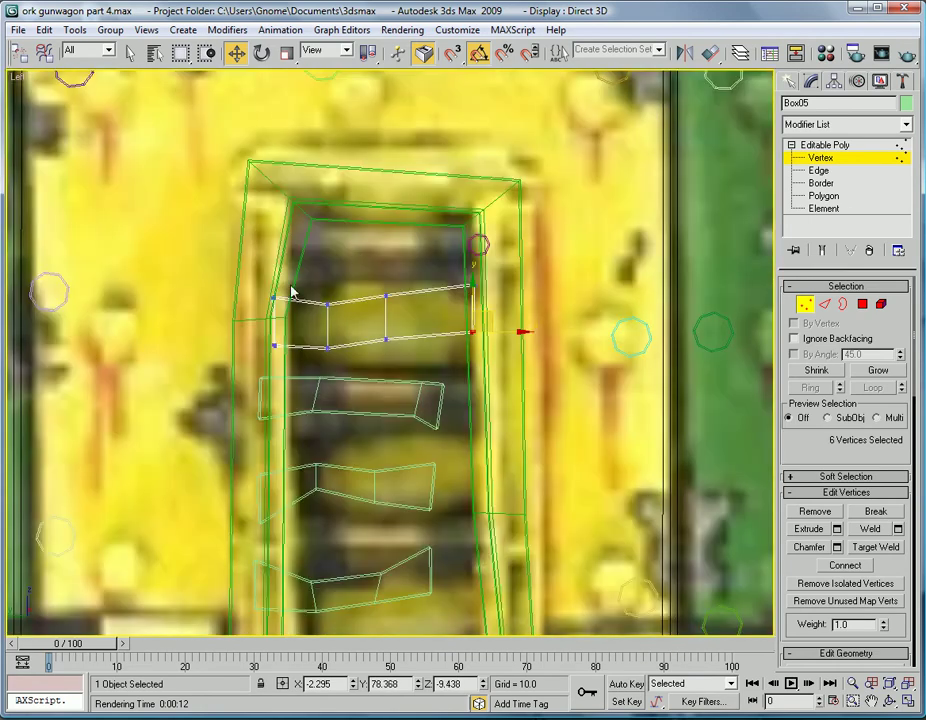
left_click_drag(273, 290, 297, 352)
left_click_drag(286, 303, 291, 308)
middle_click_drag(331, 374, 319, 340)
Stretch the second slat across the vent opening and extend the third slat's right end to the frame
left_click(806, 145)
left_click(358, 355)
left_click(817, 162)
middle_click_drag(422, 398, 390, 384)
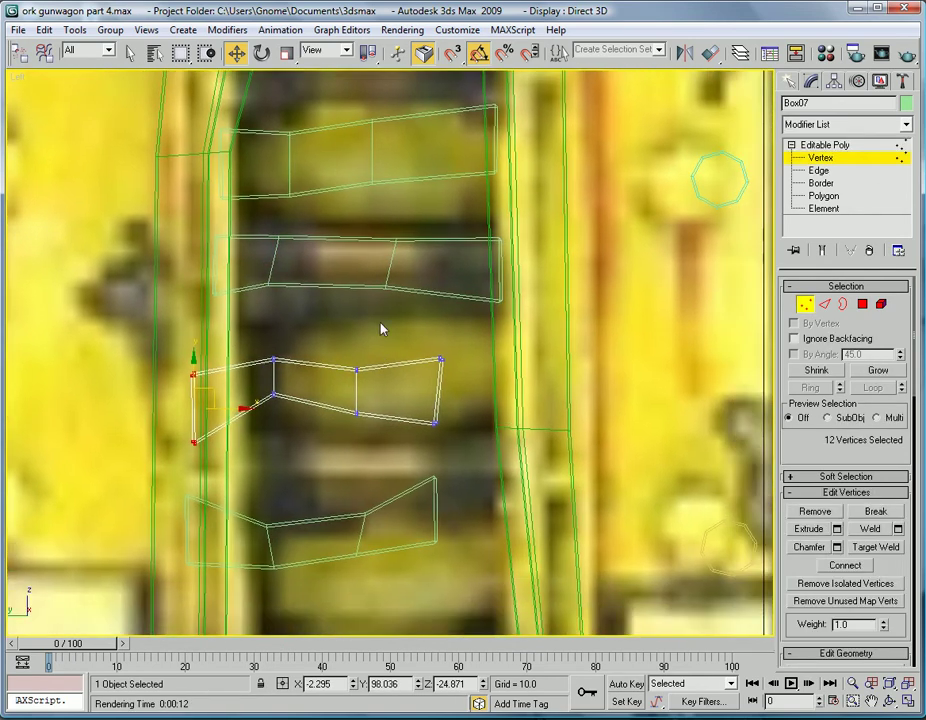
left_click_drag(380, 329, 471, 446)
left_click_drag(453, 381, 517, 378)
left_click_drag(471, 413, 521, 404)
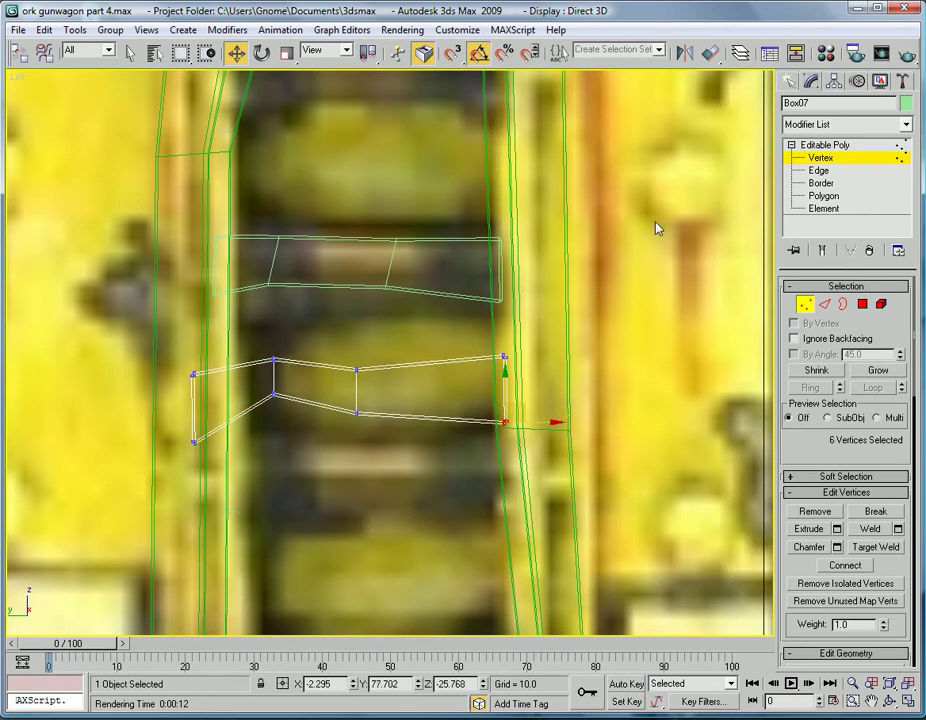
Pull the third slat's left end in to the frame edge and reposition its inner-left vertices to even out the shape
left_click_drag(228, 438, 226, 384)
left_click_drag(306, 452, 306, 452)
mouse_move(289, 361)
left_mouse_down()
mouse_move(317, 404)
mouse_move(299, 392)
left_mouse_up()
left_click_drag(255, 353, 295, 402)
left_click(268, 346)
mouse_move(268, 346)
left_mouse_down()
mouse_move(299, 399)
mouse_move(286, 346)
left_mouse_up()
left_click(858, 160)
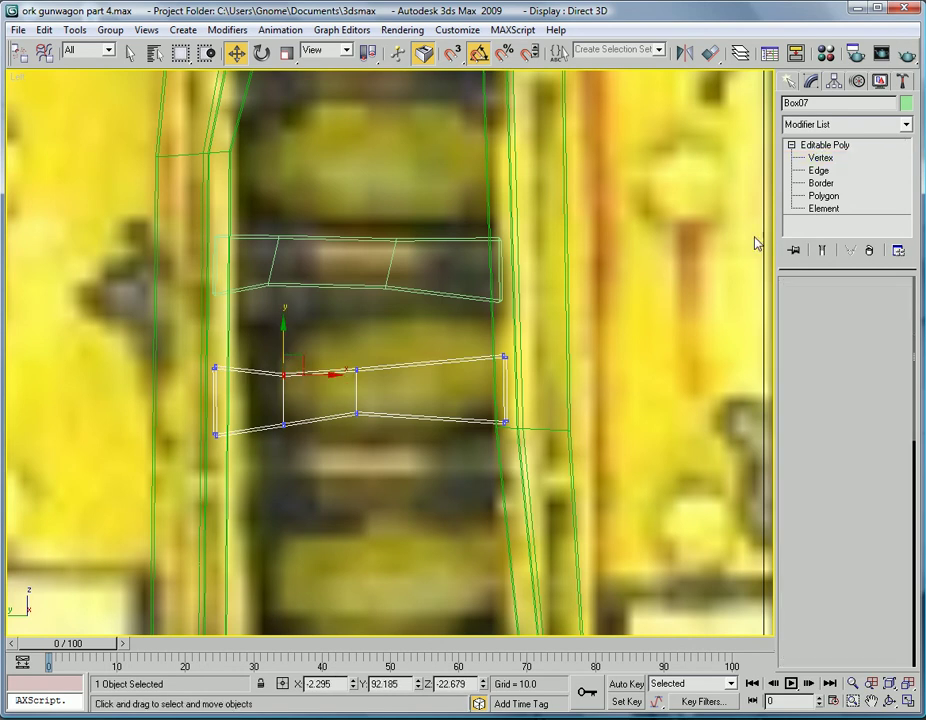
Move the bottom slat's right end and inner-right vertices outward and down so they reach the frame
scroll(364, 432, "down", 5)
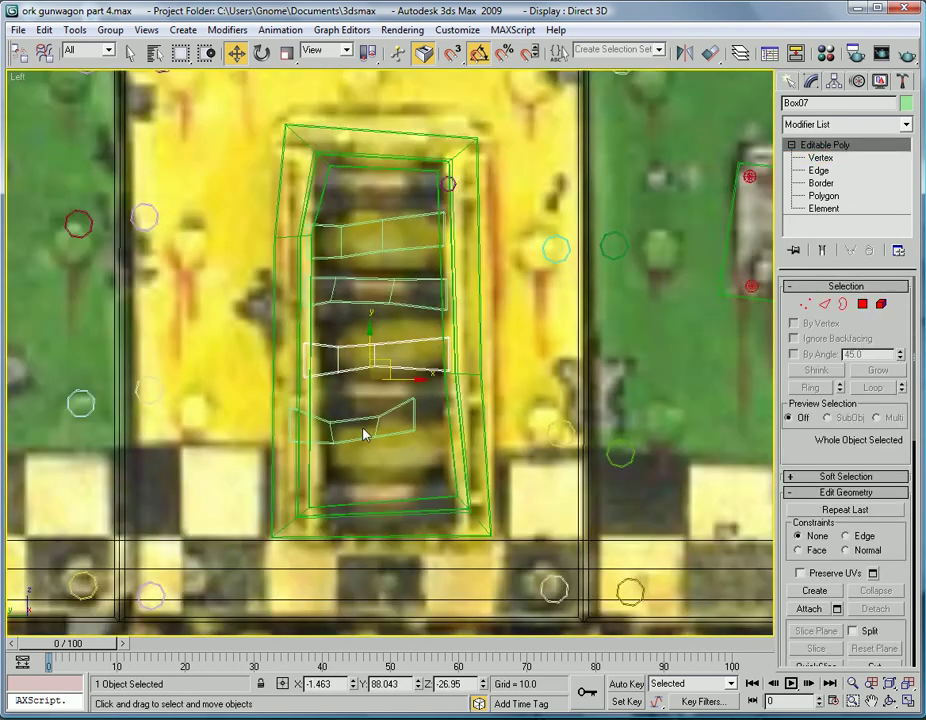
left_click(820, 158)
scroll(372, 441, "up", 6)
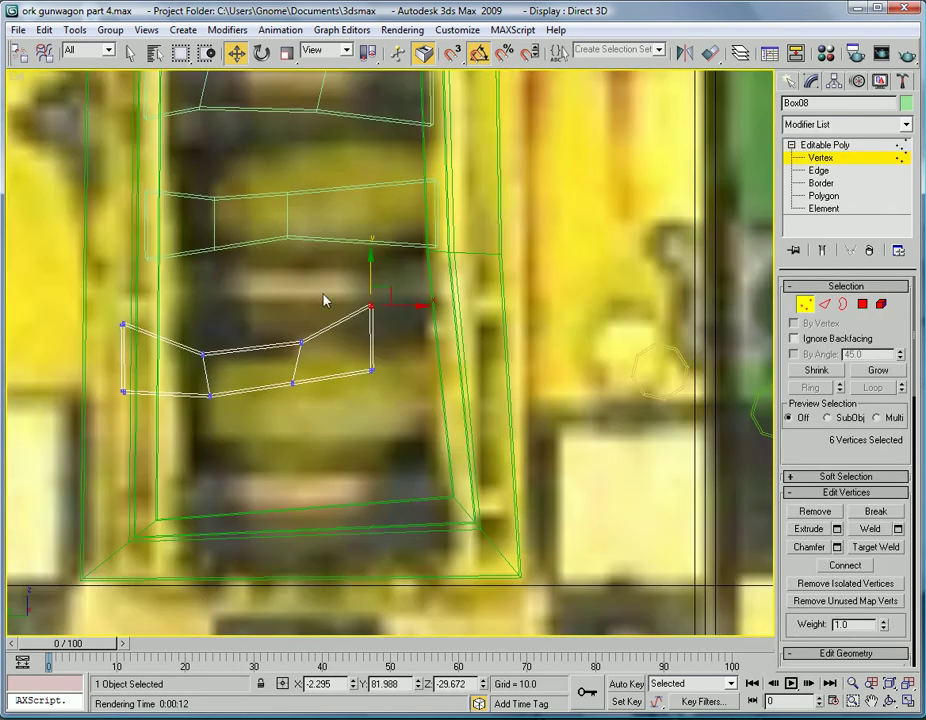
left_click_drag(310, 258, 405, 405)
left_click_drag(386, 318, 466, 385)
left_click_drag(267, 306, 348, 432)
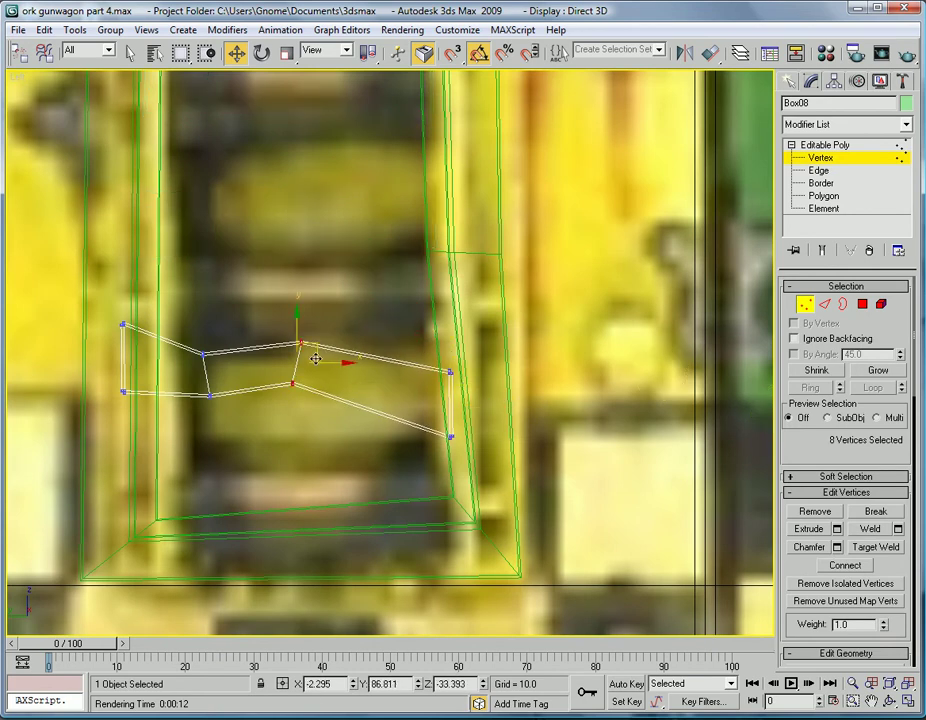
left_click_drag(315, 358, 344, 400)
left_click_drag(317, 354, 333, 340)
left_click(450, 436)
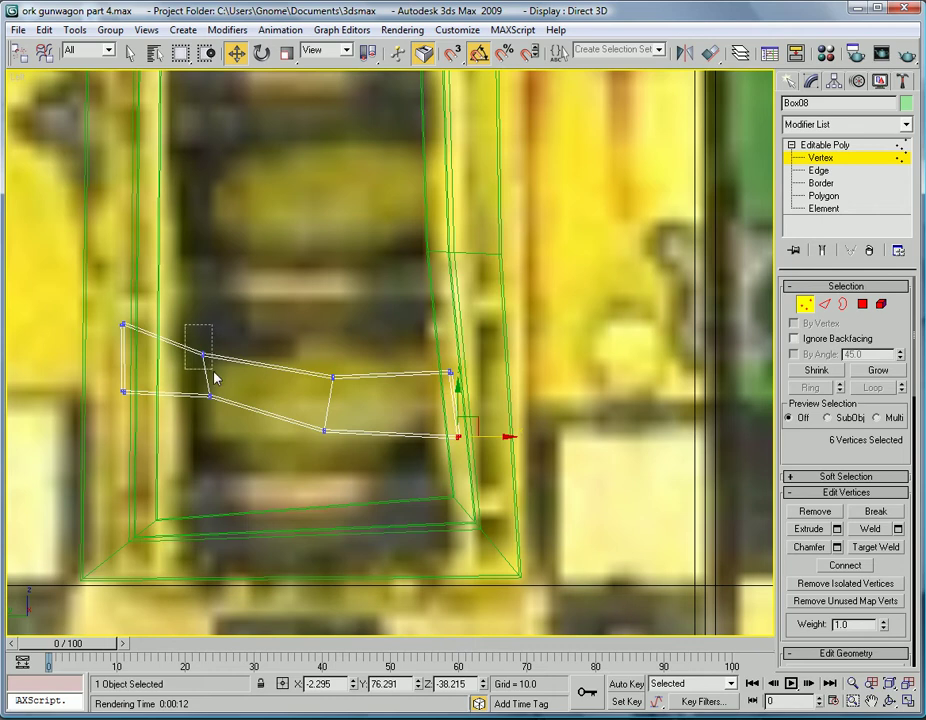
Reposition the bottom slat's inner-left and left-end vertices to level it across the vent opening
left_click_drag(215, 377, 237, 410)
left_click_drag(246, 354, 246, 336)
left_click_drag(85, 296, 184, 428)
left_click_drag(144, 347, 164, 392)
scroll(213, 401, "down", 4)
scroll(246, 398, "up", 1)
middle_click_drag(247, 397, 254, 399)
scroll(254, 399, "up", 3)
scroll(325, 341, "down", 3)
scroll(369, 360, "up", 2)
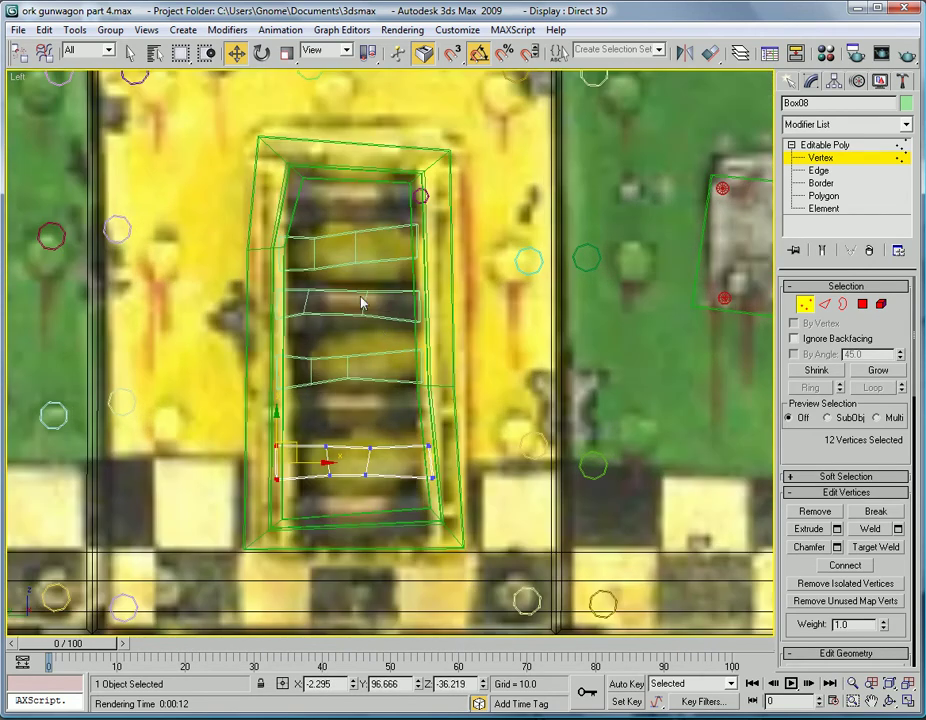
Move the second and third slats down to space the four slats more evenly in the vent
left_click(825, 145)
left_click(349, 290)
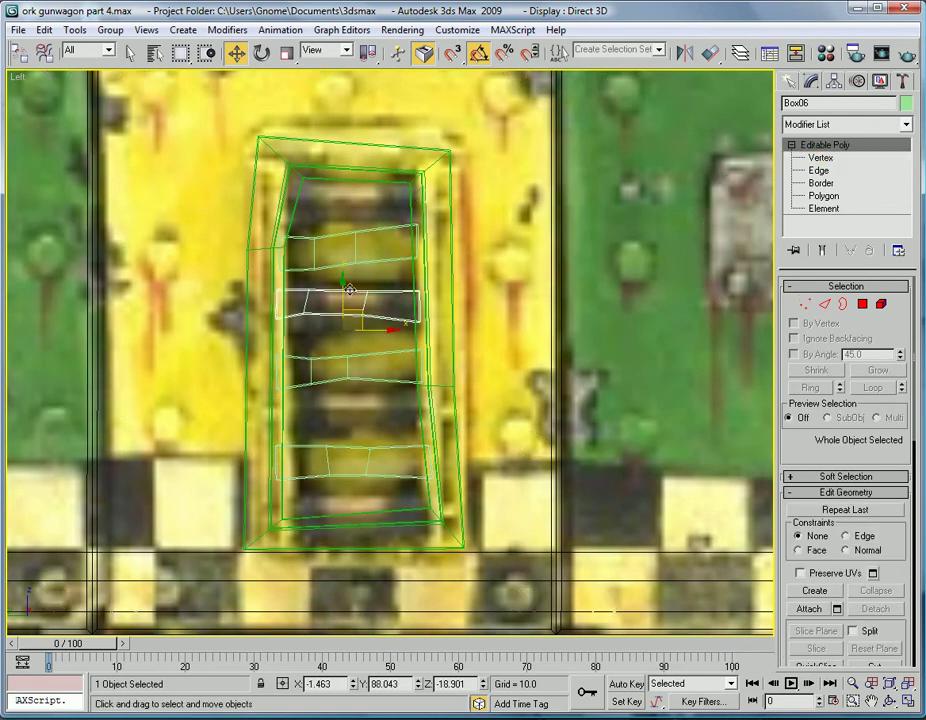
left_click_drag(342, 284, 345, 293)
left_click(366, 371)
left_click_drag(343, 346, 352, 369)
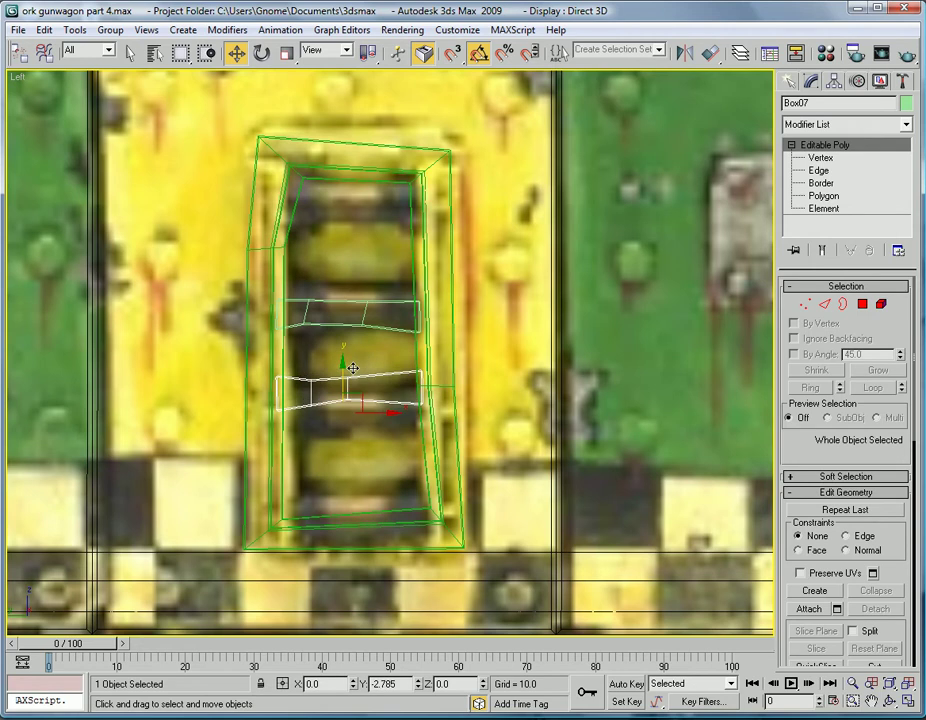
middle_click_drag(412, 308, 409, 350)
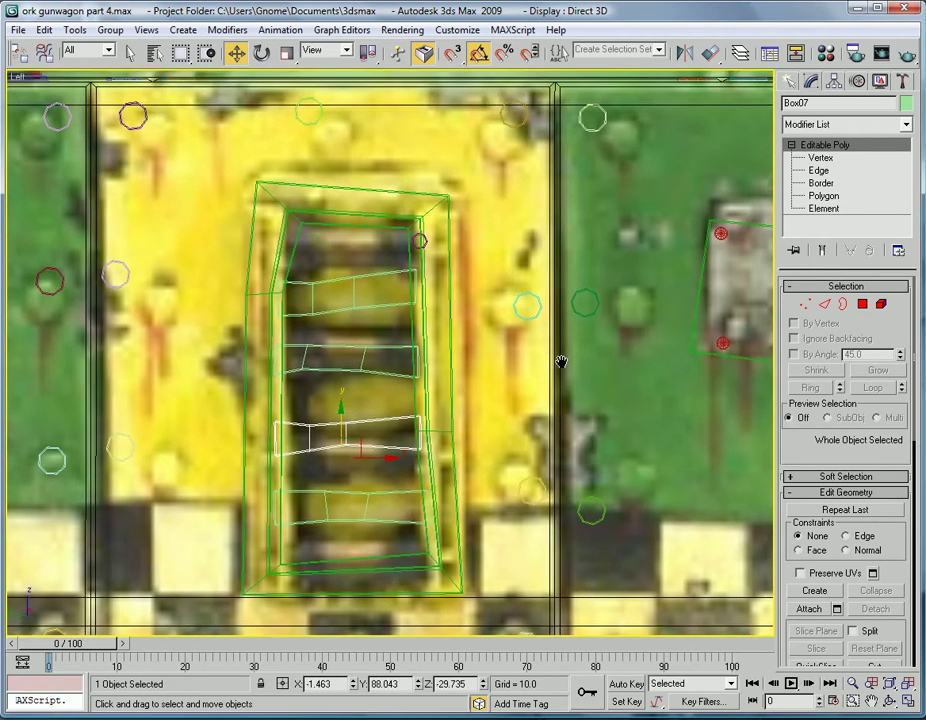
scroll(383, 334, "up", 2)
scroll(336, 341, "down", 3)
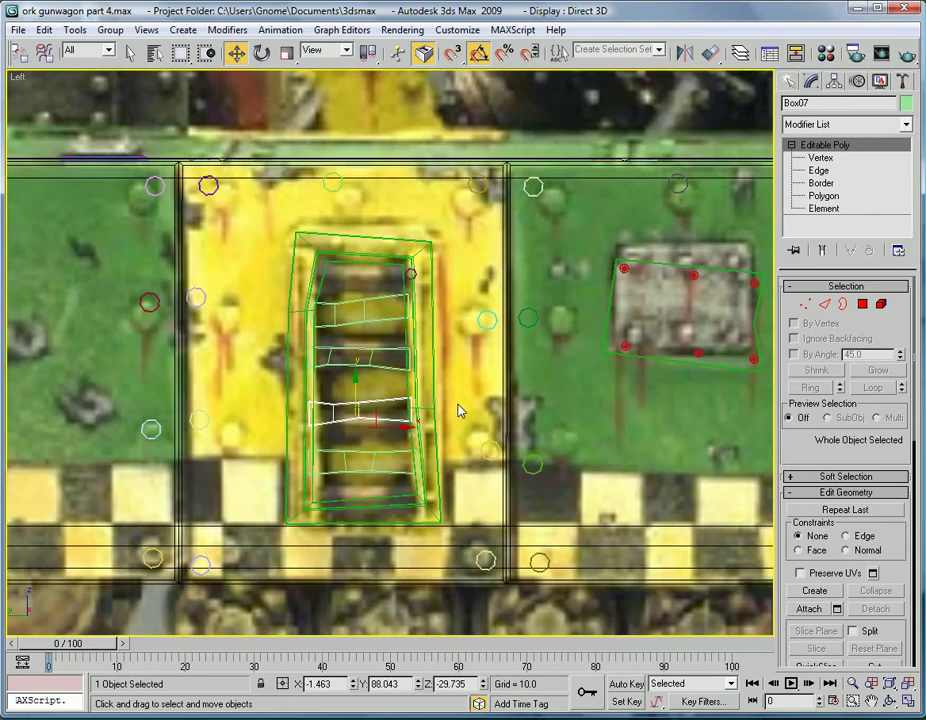
scroll(459, 409, "up", 2)
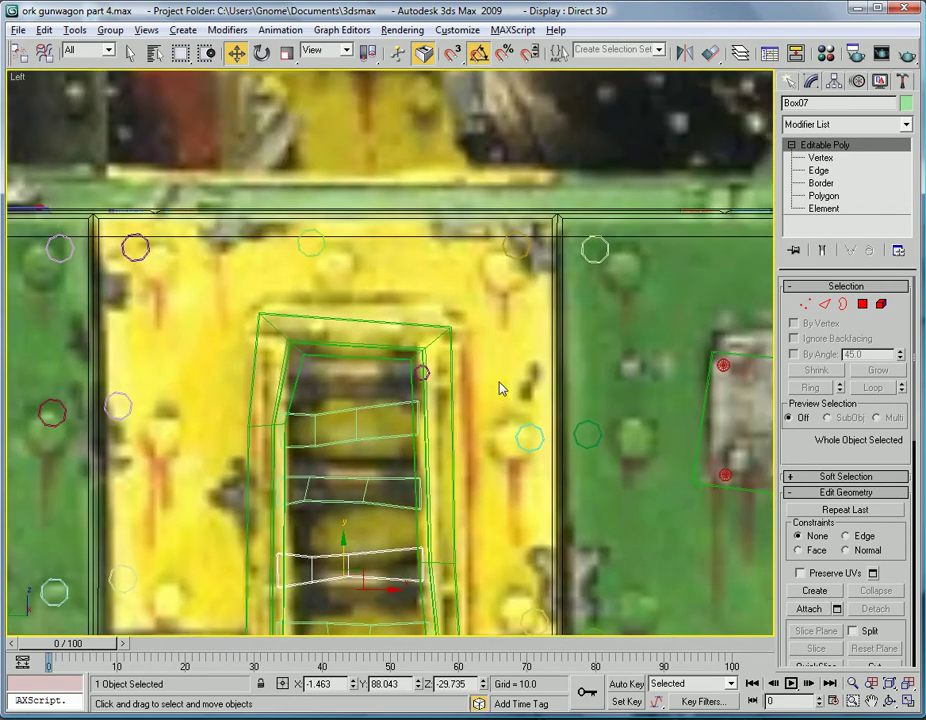
Select the green vent frame in the perspective view and set it up for edge editing
key("alt+w")
right_click(622, 492)
key("alt+w")
scroll(440, 400, "up", 4)
middle_click_drag(420, 385, 521, 455)
middle_click_drag(481, 390, 684, 475)
scroll(728, 242, "up", 2)
middle_click_drag(600, 335, 190, 171)
middle_click_drag(460, 306, 285, 290)
scroll(527, 238, "up", 2)
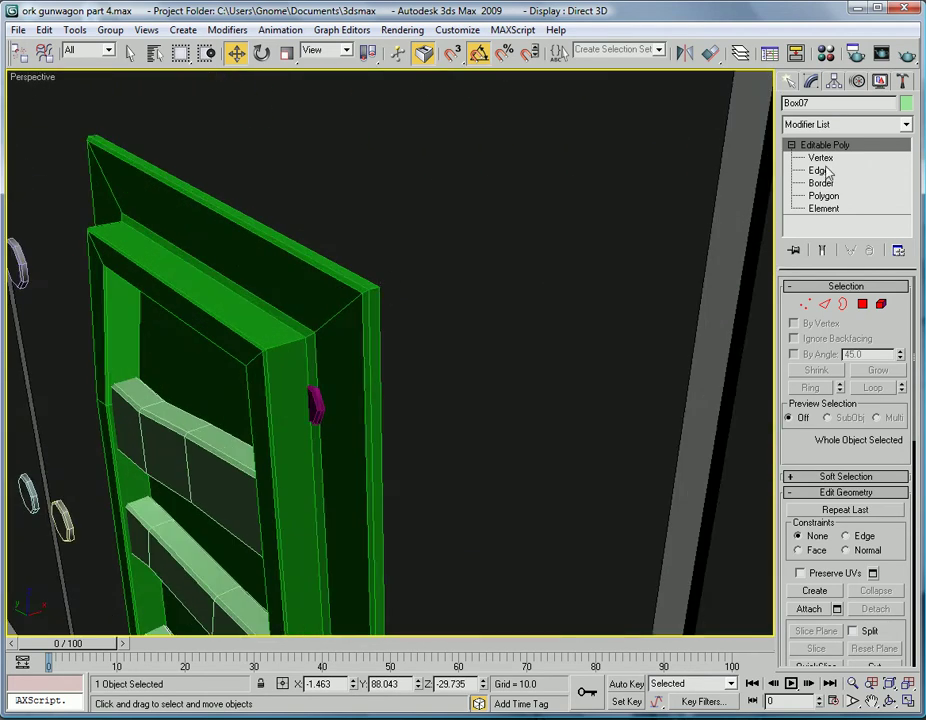
left_click(329, 272)
left_click(818, 172)
Chamfer the two outer edges at the frame's upper-right corner with an increased amount, and nudge the chamfered edges outward
scroll(403, 241, "up", 3)
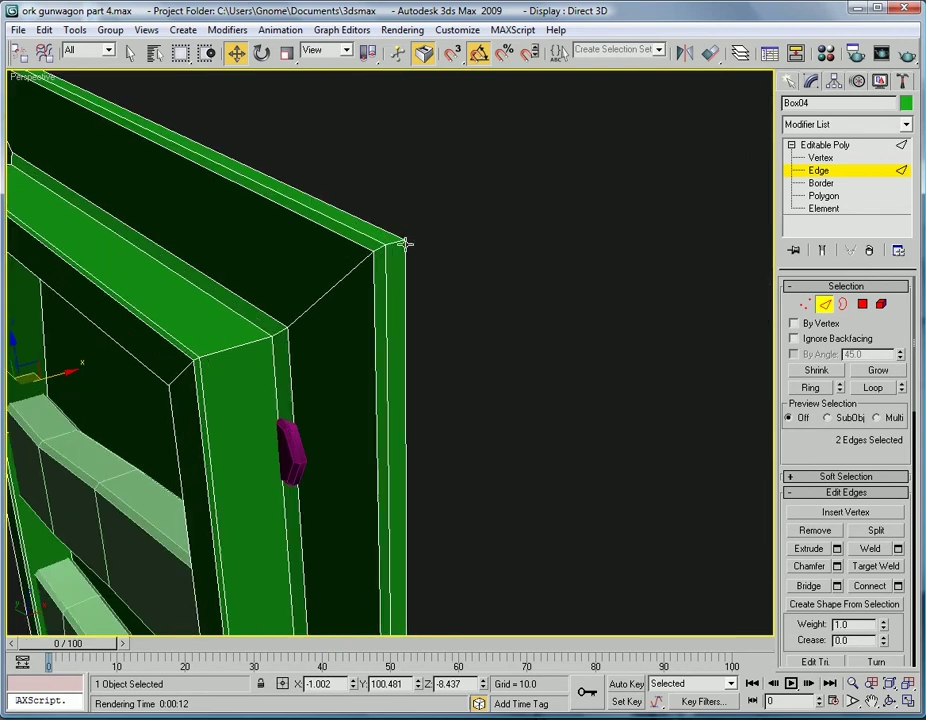
left_click(391, 254)
left_click(377, 247, "ctrl")
middle_click_drag(447, 282, 453, 289)
scroll(453, 289, "down", 4)
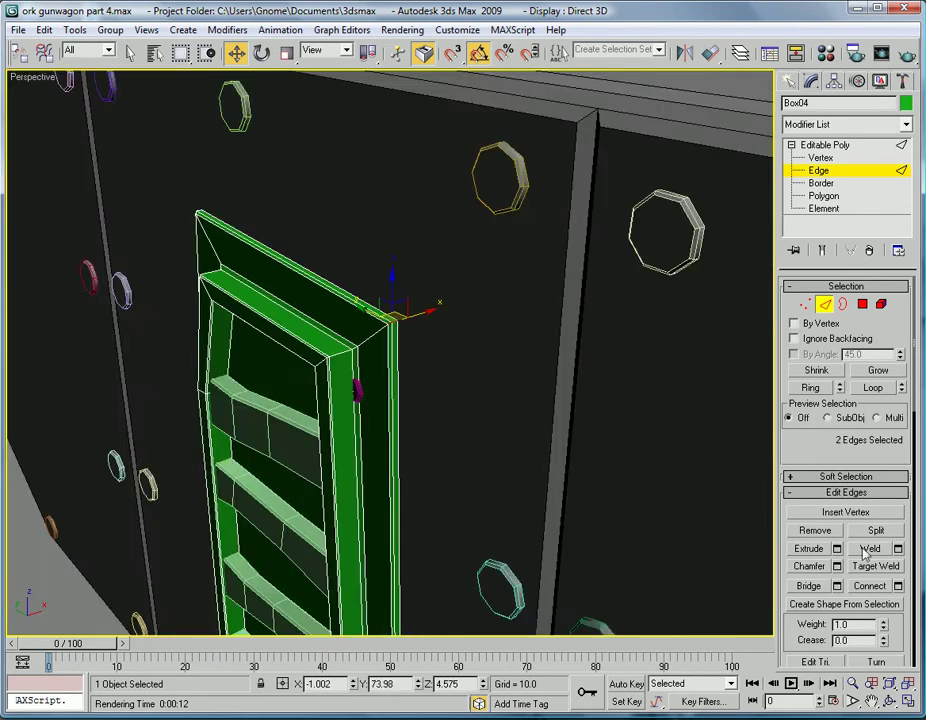
left_click(837, 566)
key("alt+w")
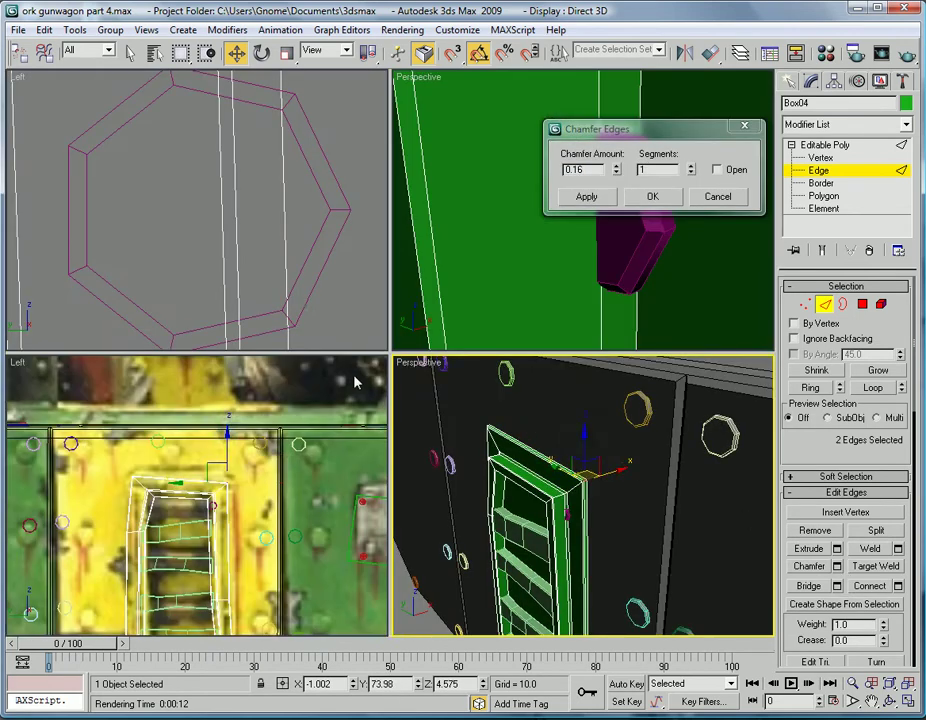
scroll(287, 474, "up", 3)
scroll(287, 474, "up", 3)
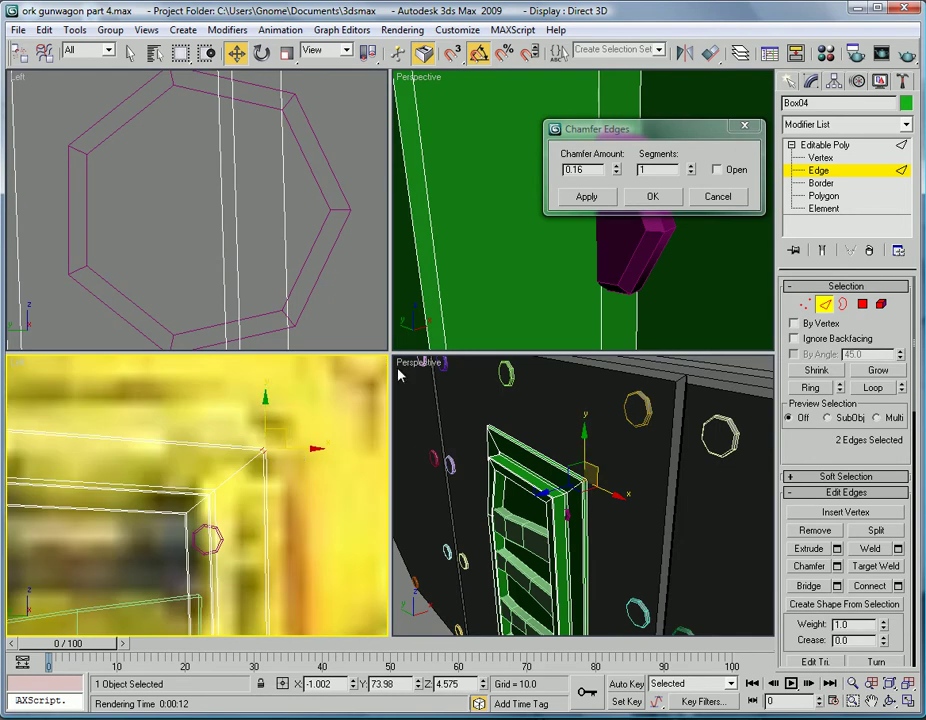
left_click_drag(616, 173, 701, 627)
left_click(651, 197)
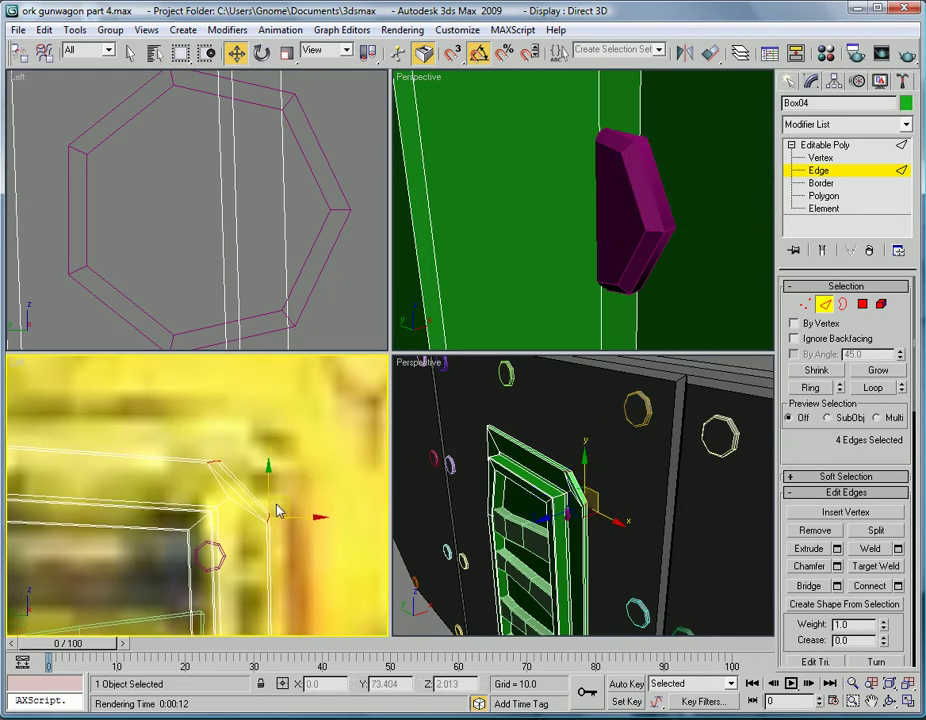
left_click(288, 500)
key("ctrl+z")
left_click_drag(287, 498, 304, 461)
Chamfer the two outer edges at the frame's upper-left corner with the same amount
scroll(306, 464, "down", 4)
middle_click_drag(312, 480, 368, 487)
middle_click_drag(170, 493, 266, 505)
scroll(266, 505, "up", 4)
middle_click_drag(564, 432, 640, 480)
scroll(606, 480, "up", 3)
mouse_move(428, 391)
middle_mouse_down("alt")
mouse_move(559, 478)
mouse_move(692, 424)
mouse_move(779, 413)
middle_mouse_up("alt")
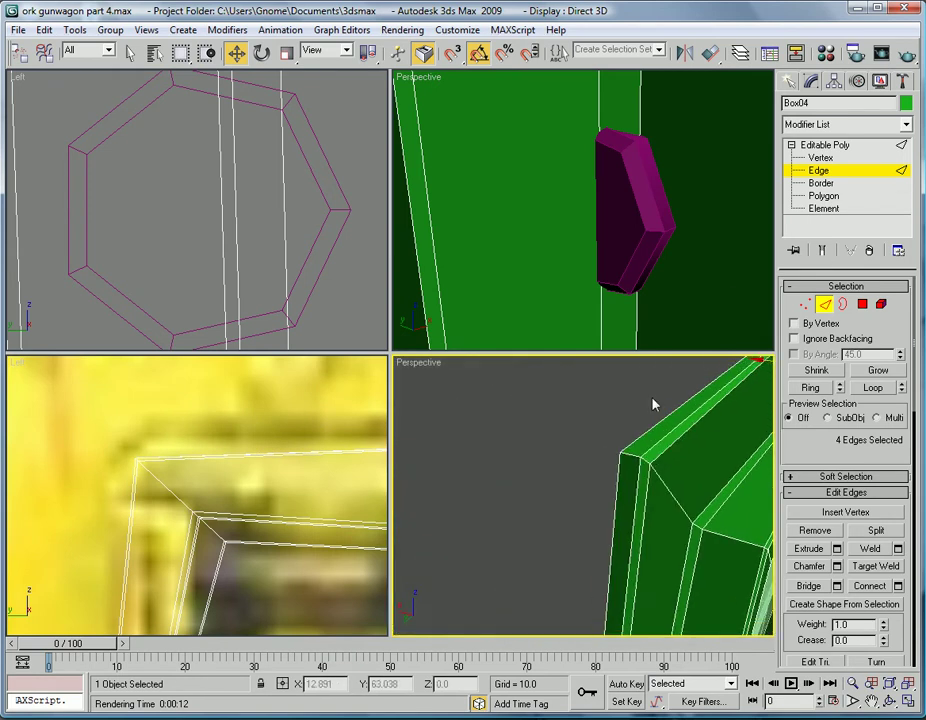
left_click(633, 454)
left_click(645, 461, "ctrl")
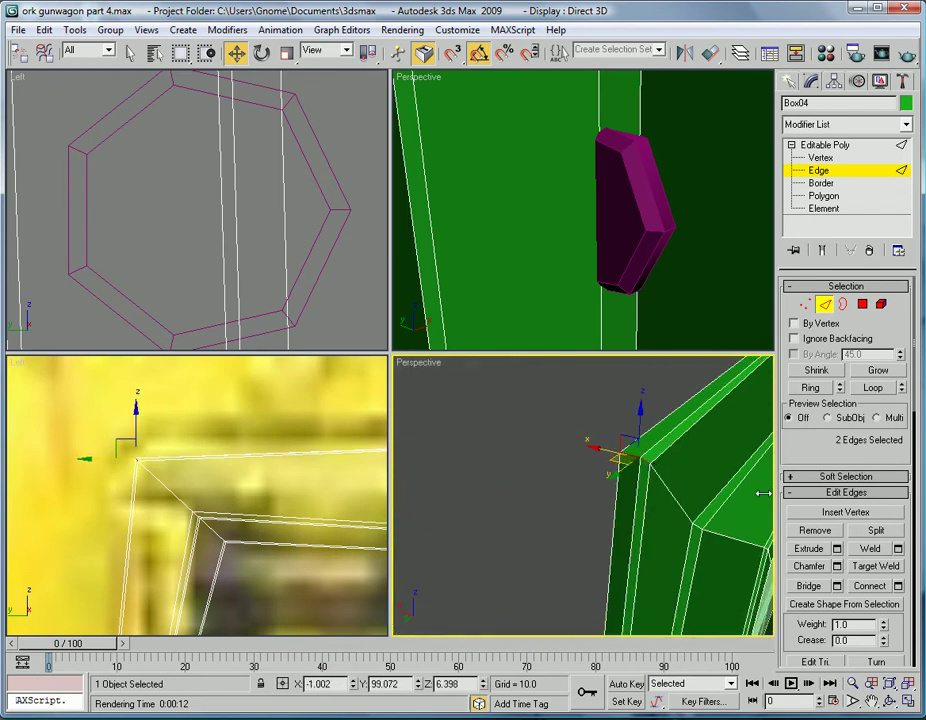
left_click(838, 566)
left_click(651, 197)
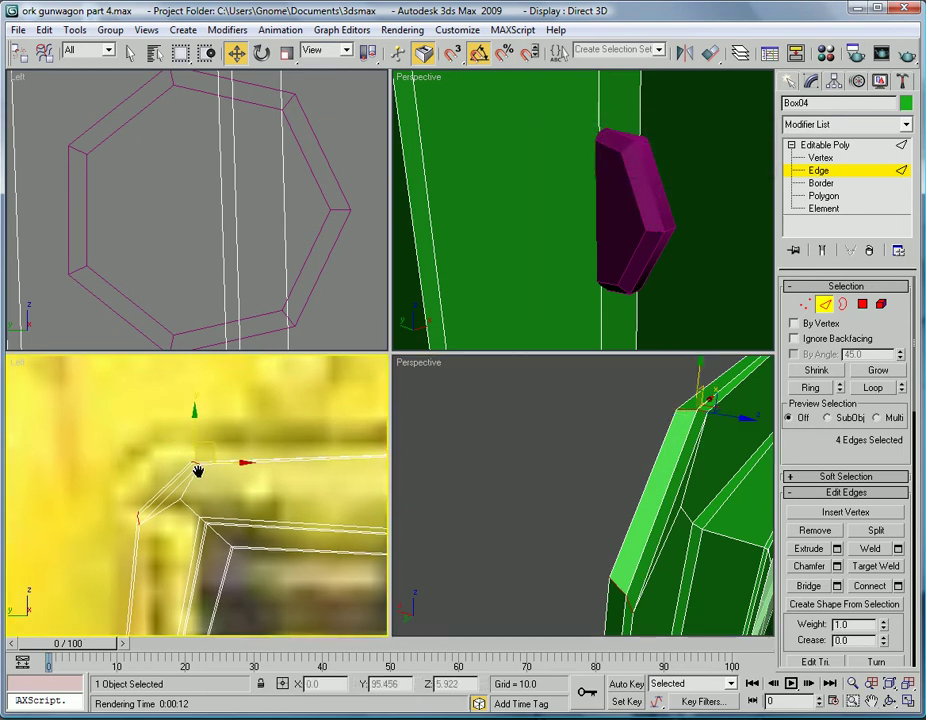
Examine the chamfered upper corners and view the vent frame from below, close to its lower-left corner
scroll(190, 430, "down", 4)
scroll(205, 455, "down", 3)
scroll(248, 552, "up", 5)
scroll(323, 575, "down", 2)
scroll(581, 560, "down", 7)
middle_click_drag(604, 587, 557, 466, "alt")
middle_click_drag(587, 532, 577, 512)
key("alt+w")
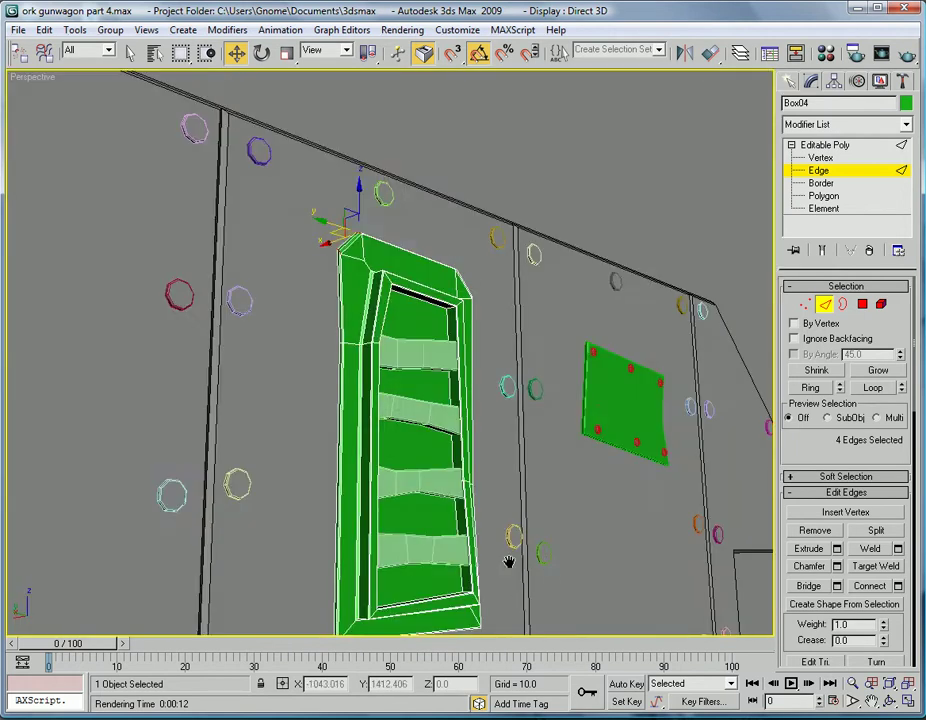
middle_click_drag(510, 552, 541, 467, "alt")
scroll(500, 468, "up", 3)
middle_click_drag(418, 468, 434, 327)
scroll(410, 360, "up", 3)
middle_click_drag(298, 471, 299, 457)
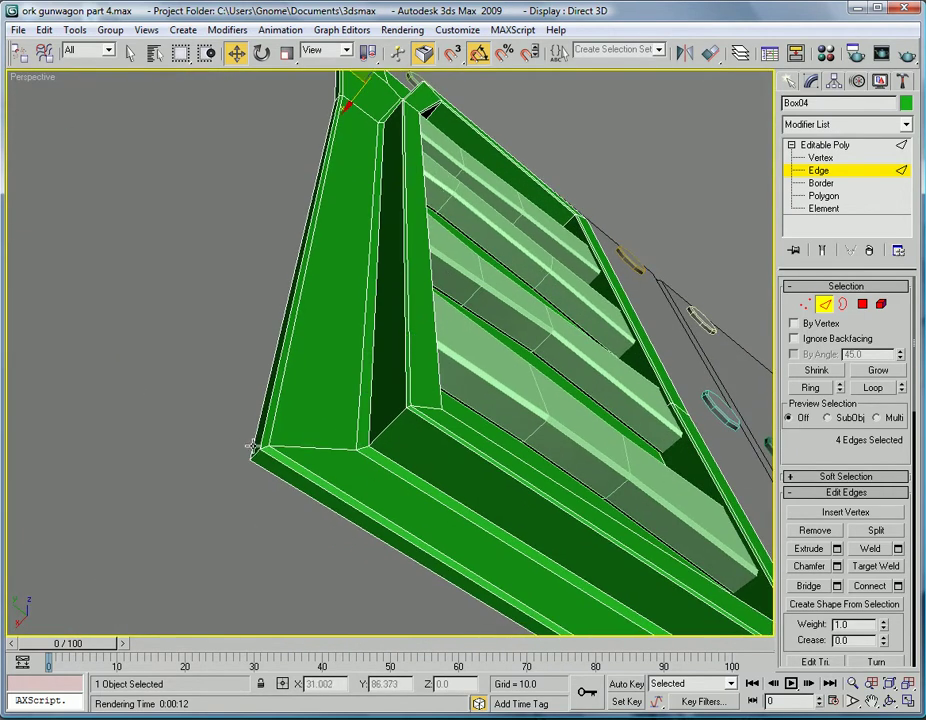
left_click(258, 450)
left_click(266, 449, "ctrl")
middle_click_drag(402, 465, 320, 455)
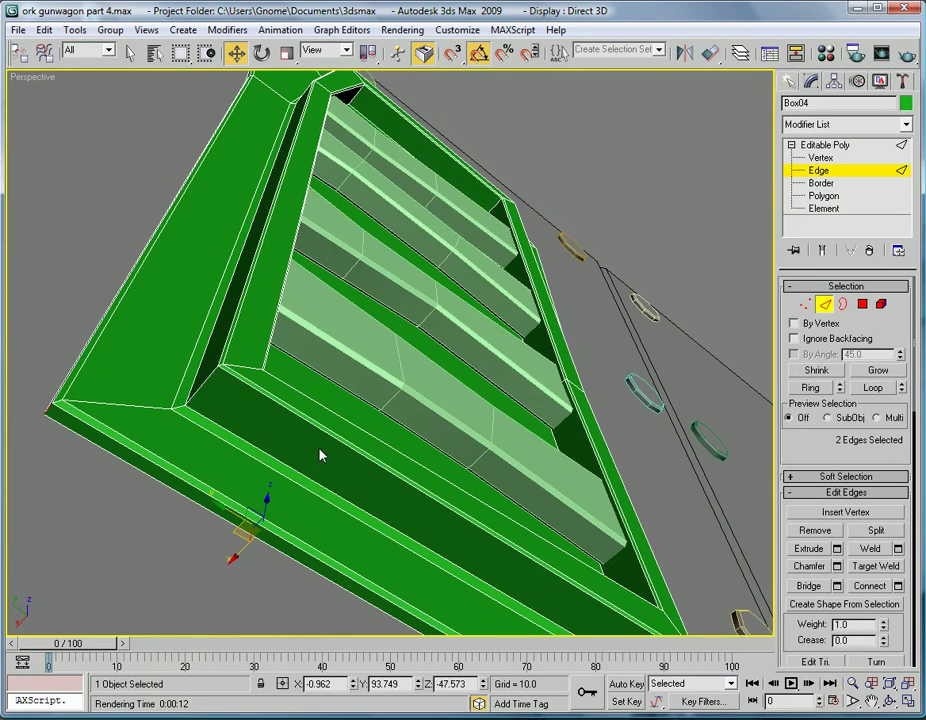
left_click(75, 403, "ctrl")
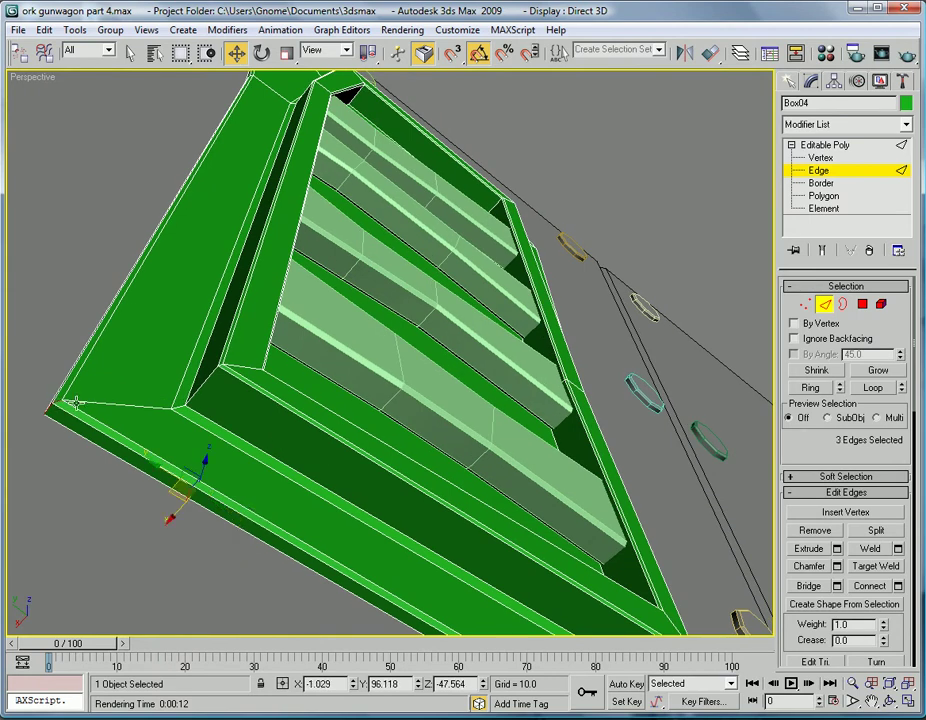
left_click(27, 468)
middle_click_drag(27, 468, 290, 500, "alt")
left_click(307, 477)
scroll(307, 497, "up", 5)
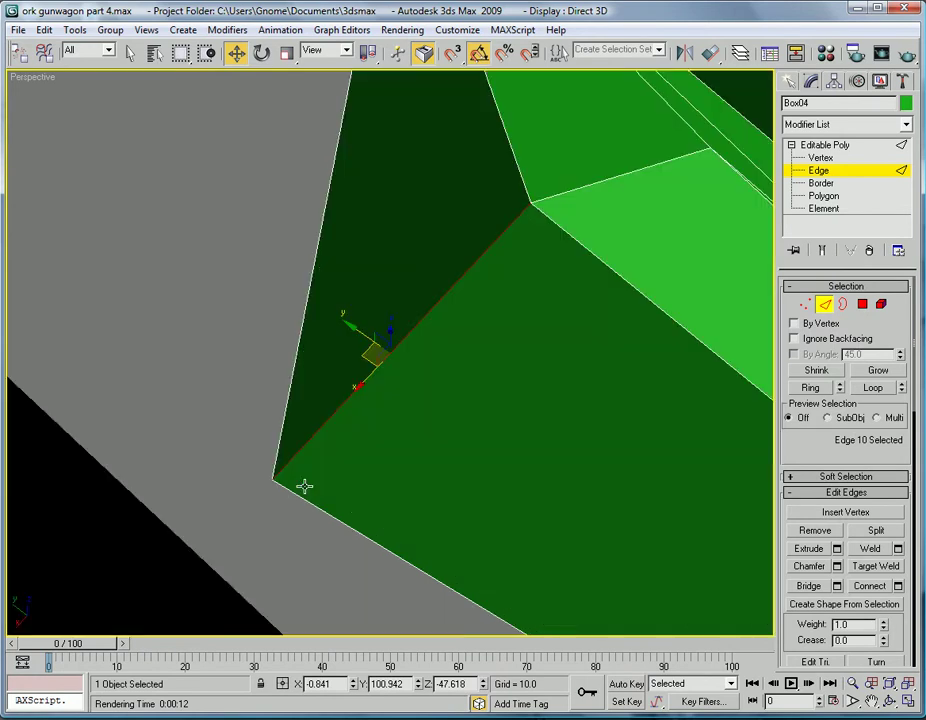
middle_click_drag(570, 196, 474, 351, "alt")
left_click(480, 345)
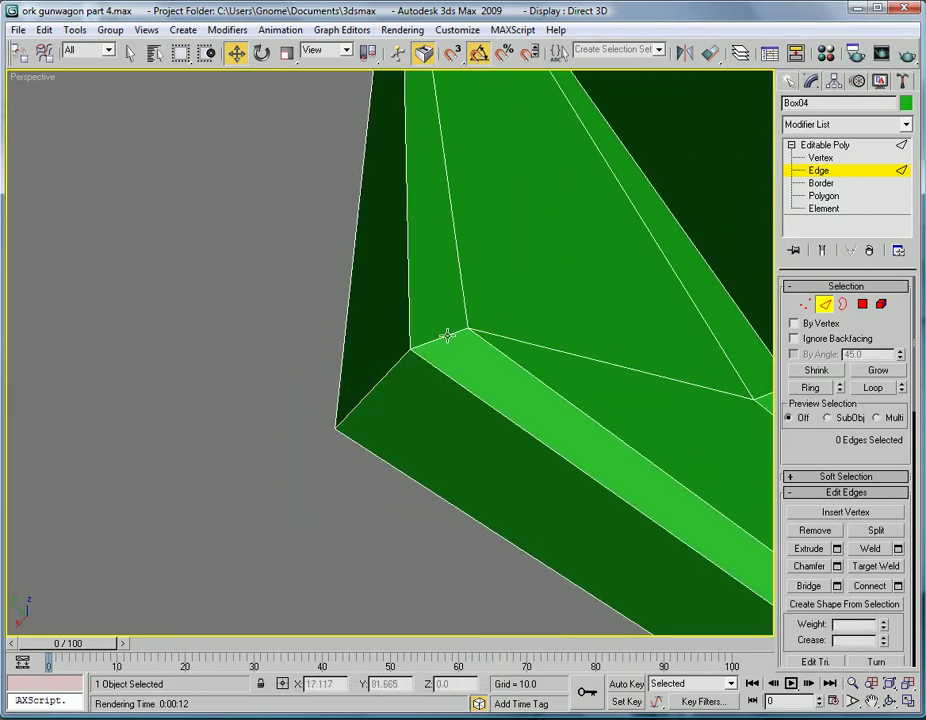
Chamfer the two outer edges at both lower corners of the vent frame together, adjusting the chamfer amount
left_click(448, 336)
left_click(395, 364, "ctrl")
scroll(395, 363, "down", 4)
middle_click_drag(523, 424, 372, 370, "alt")
scroll(372, 370, "up", 3)
scroll(340, 363, "up", 5)
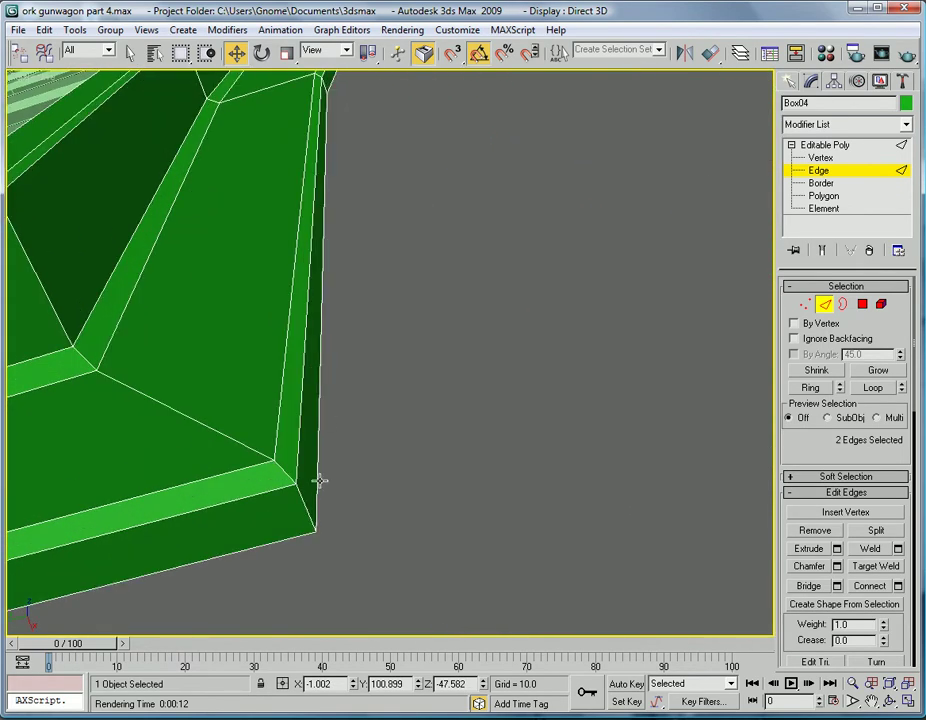
left_click(305, 500, "ctrl")
left_click(287, 473, "ctrl")
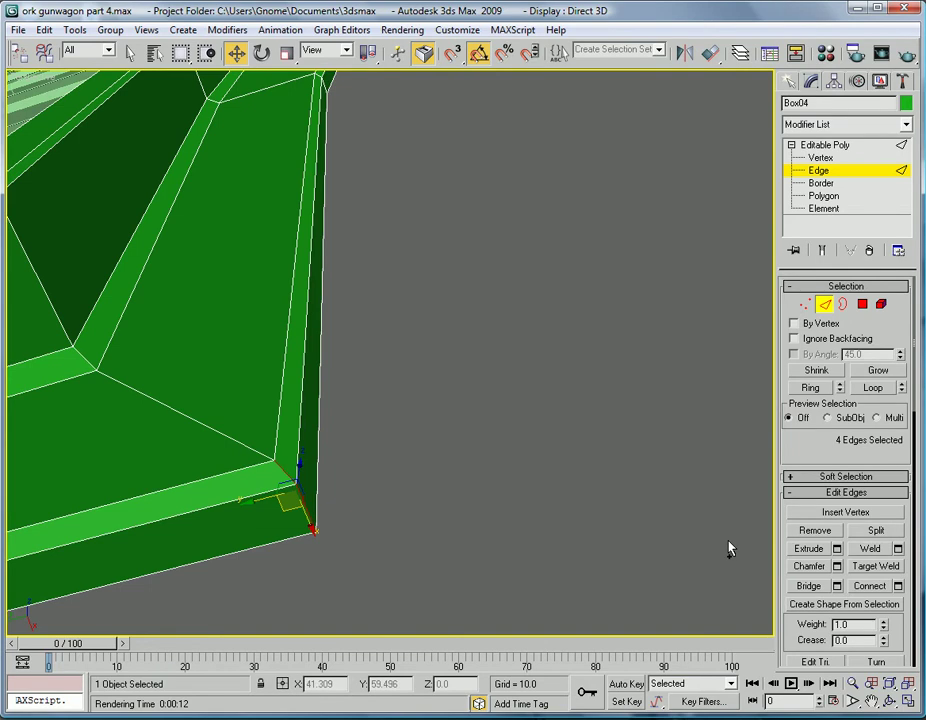
left_click(838, 567)
left_click_drag(617, 169, 610, 285)
left_click(648, 199)
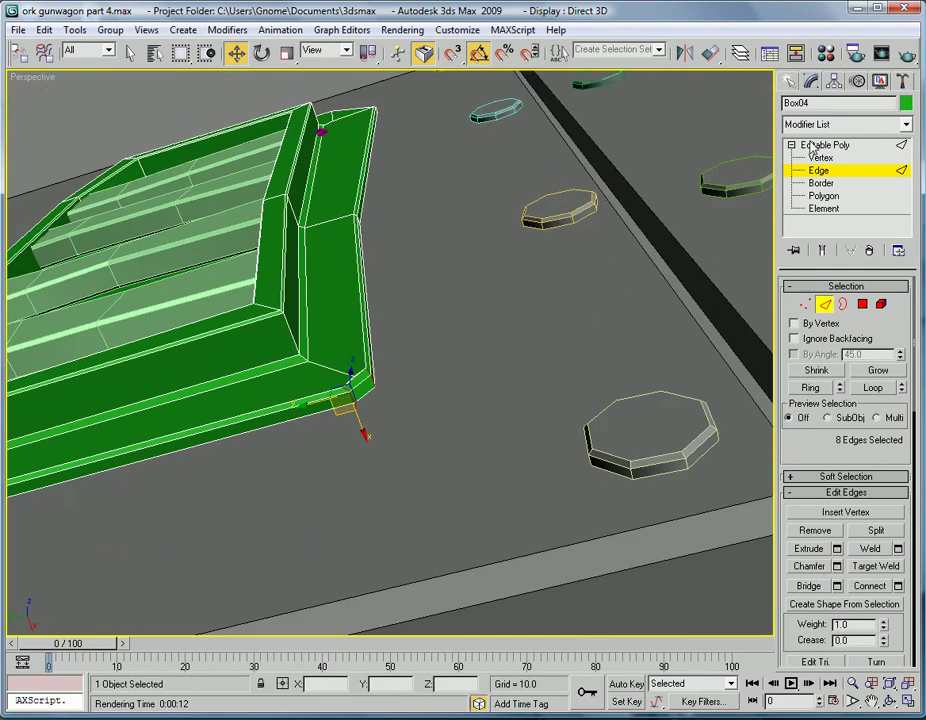
Select all objects in the scene and assign the 01 - Default material to the whole selection
left_click(814, 146)
middle_click_drag(577, 240, 420, 380, "alt")
scroll(420, 380, "down", 5)
left_click(415, 155)
scroll(341, 275, "down", 3)
middle_click_drag(341, 275, 282, 333, "alt")
key("ctrl+a")
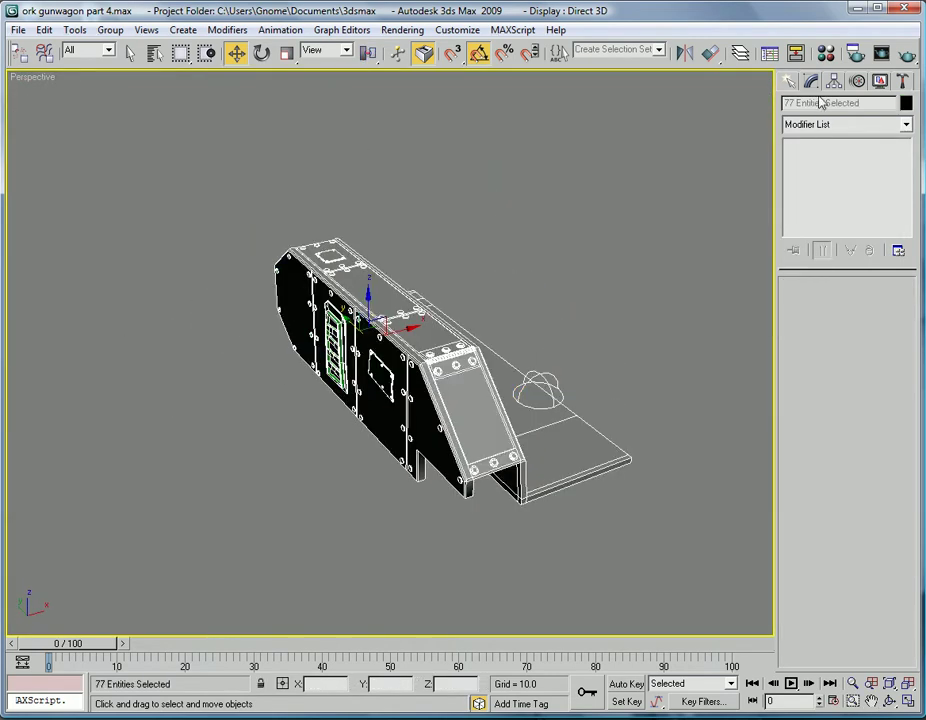
left_click(832, 56)
left_click_drag(97, 110, 389, 233)
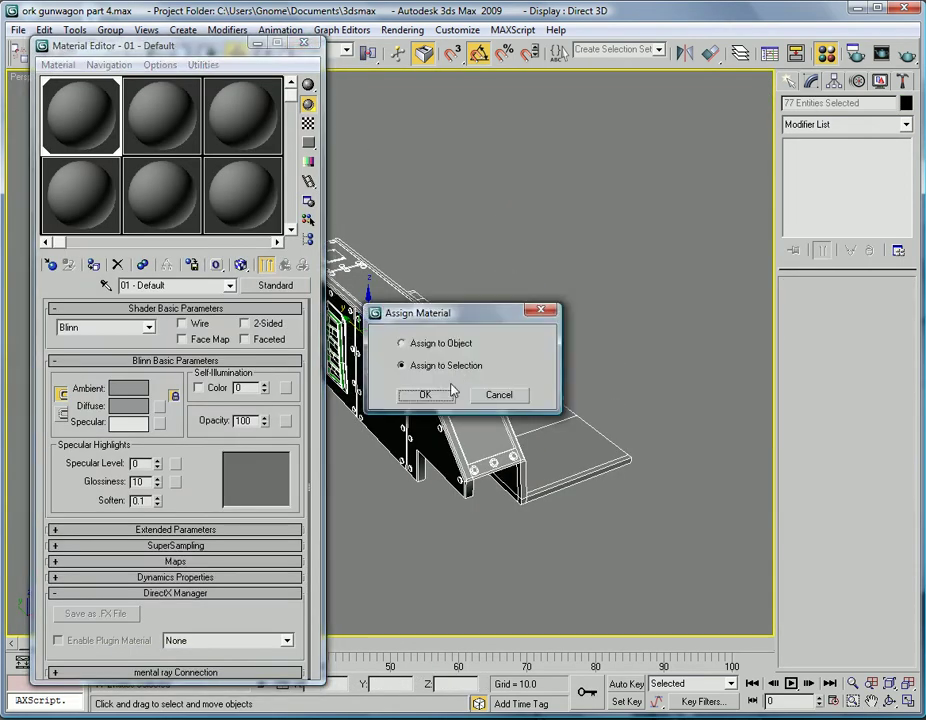
left_click(422, 392)
left_click(304, 44)
Set the object colour of all selected parts to black and clear the selection
left_click(906, 104)
left_click(550, 458)
left_click(621, 347)
Render the perspective view of the hull's vented side and close the render after examining it
middle_click_drag(588, 354, 650, 335, "alt")
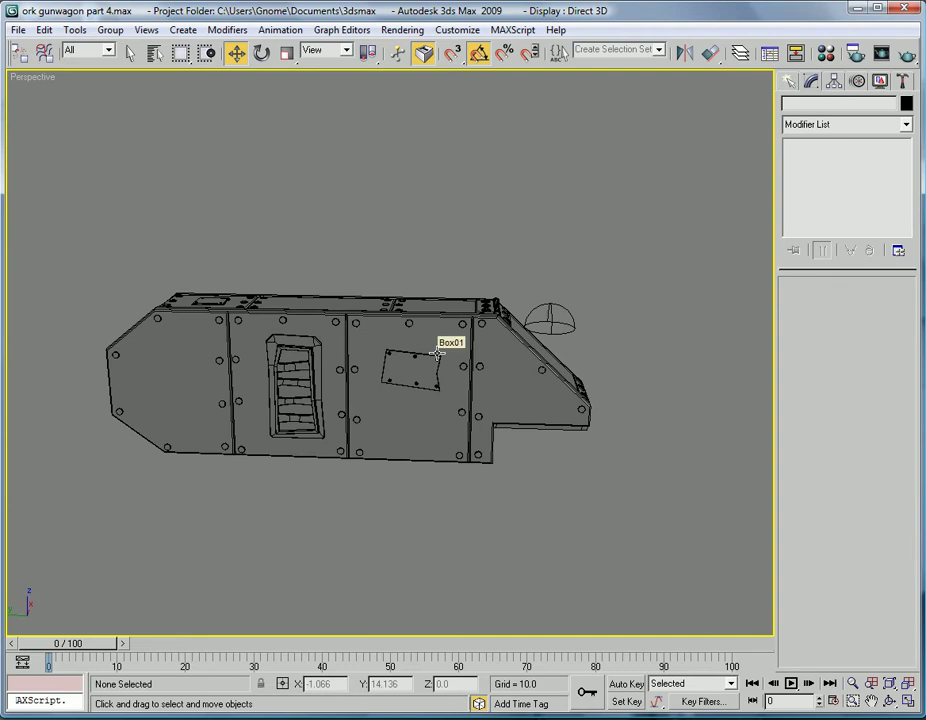
scroll(446, 426, "up", 3)
middle_click_drag(446, 426, 272, 406, "alt")
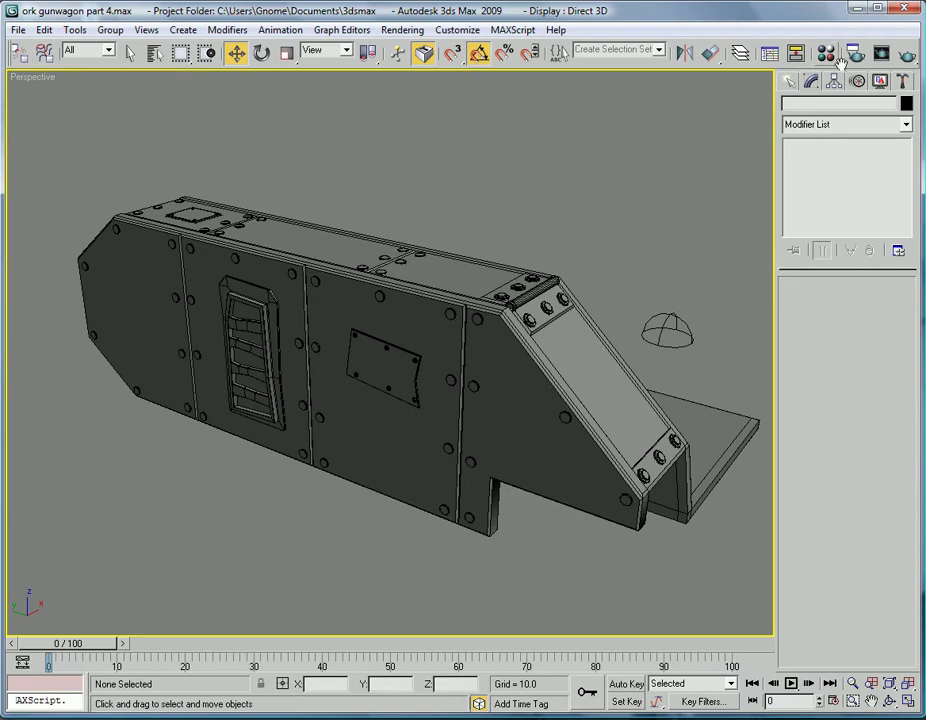
left_click(905, 58)
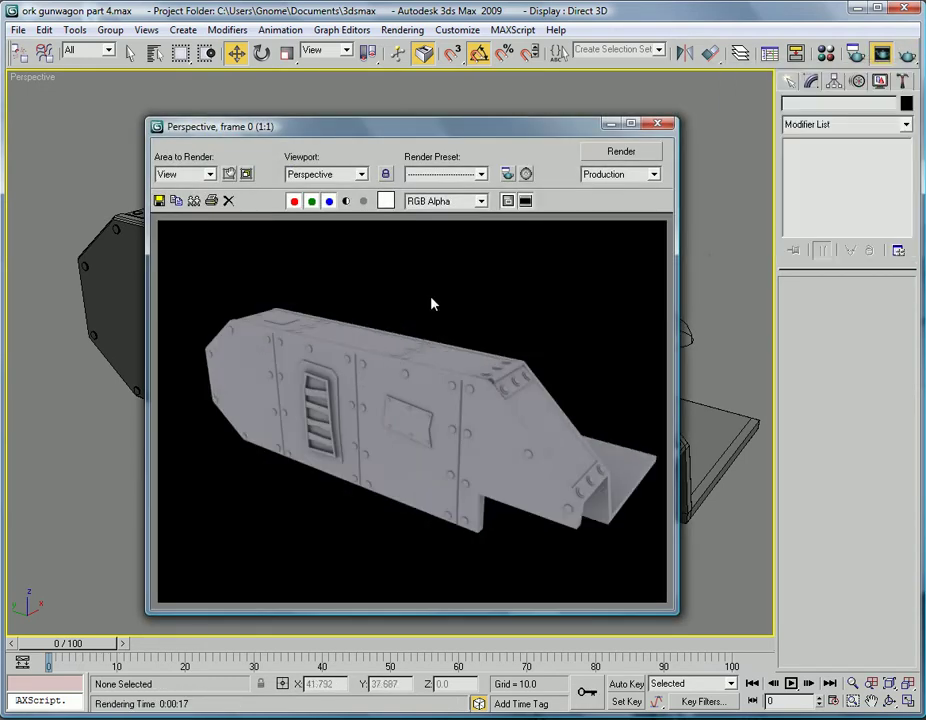
left_click(657, 123)
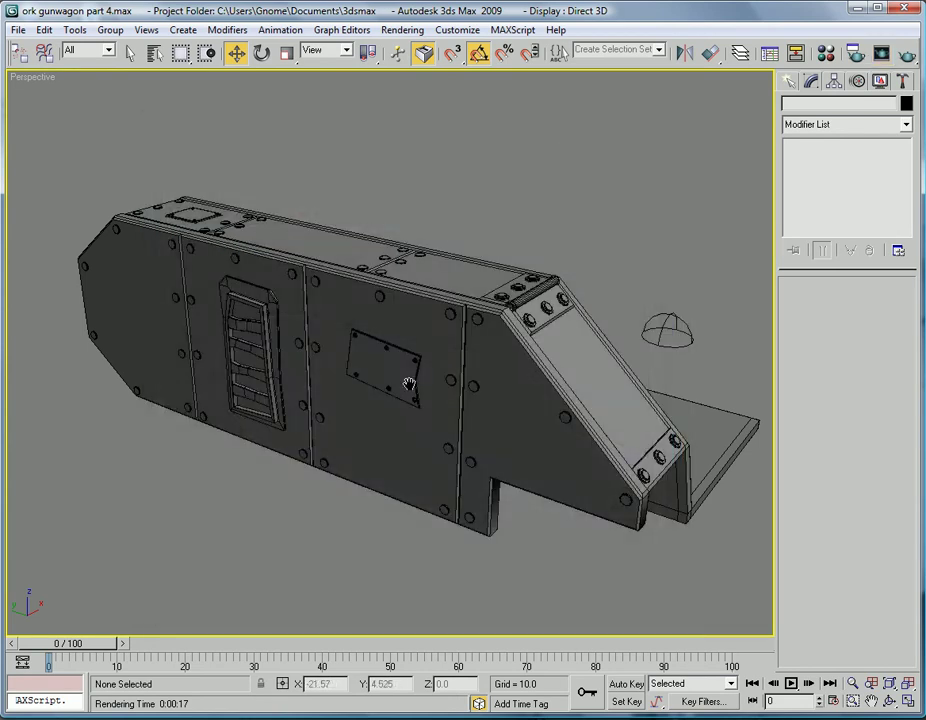
Move the small bolt half hidden beside the vent opening onto the frame's upper-right corner
scroll(418, 384, "up", 6)
scroll(435, 284, "up", 3)
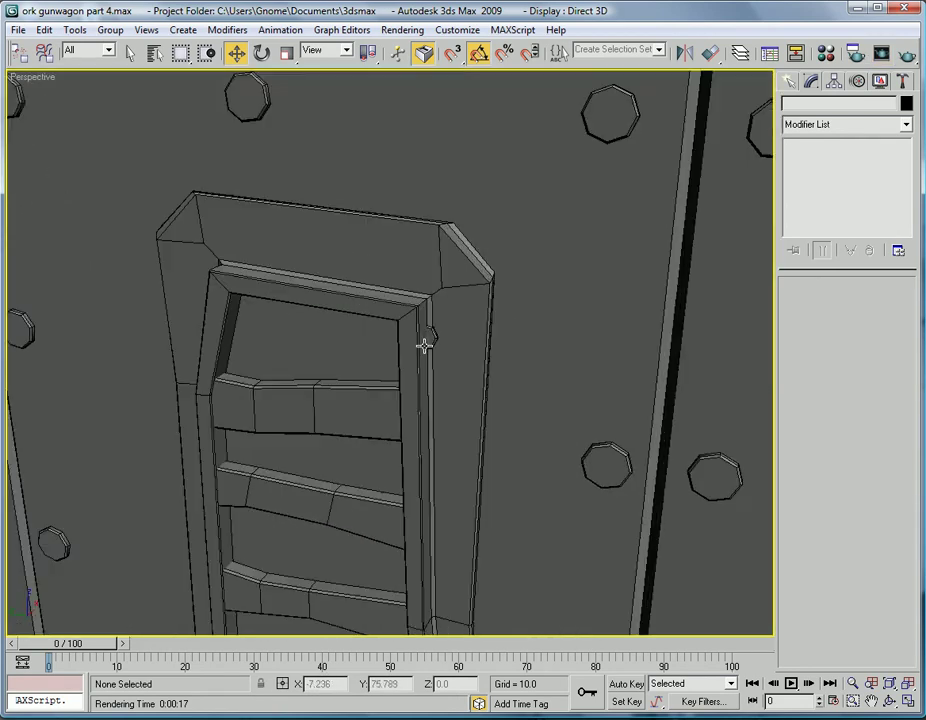
left_click(431, 332)
left_click_drag(431, 337, 447, 276)
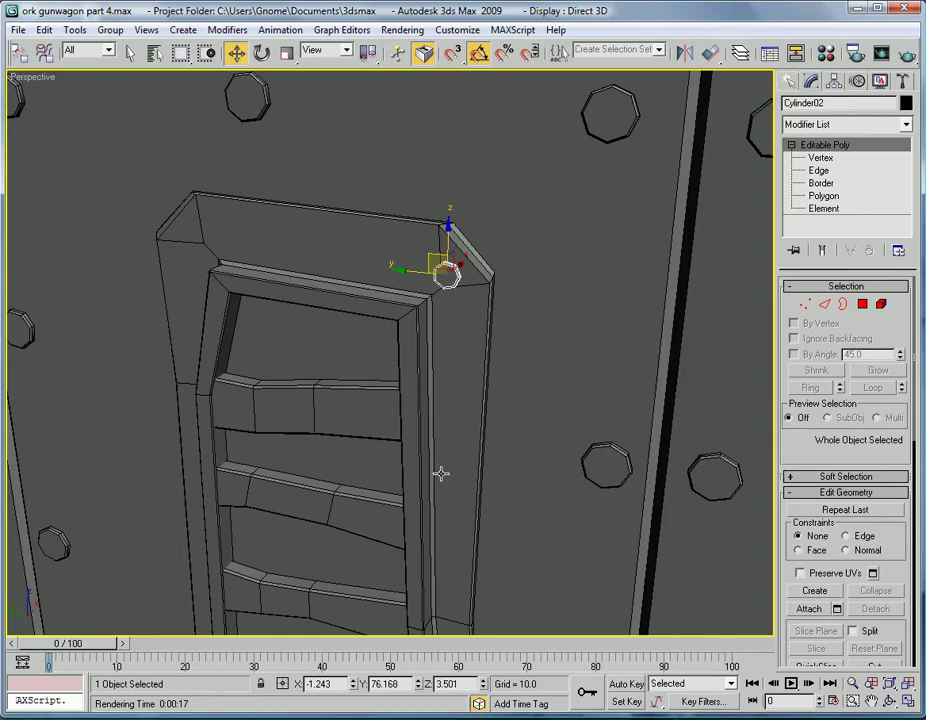
Copy the corner bolt to the vent frame's upper-left and lower-left corners
scroll(451, 451, "down", 4)
scroll(477, 460, "up", 1)
middle_click_drag(477, 460, 489, 419, "alt")
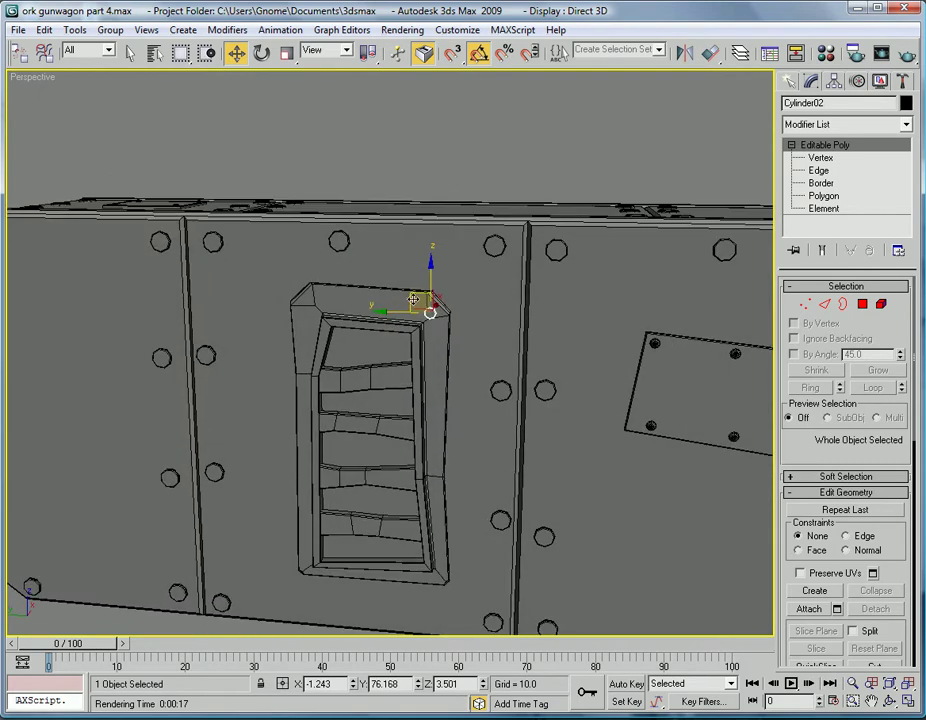
mouse_move(414, 294)
left_mouse_down("shift")
mouse_move(285, 285)
mouse_move(292, 282)
mouse_move(284, 401)
mouse_move(291, 551)
left_mouse_up("shift")
left_click(465, 433)
left_click(465, 433)
Copy the lower-left bolt to the lower-right corner of the vent frame
middle_click_drag(446, 510, 490, 457, "alt")
scroll(488, 458, "up", 3)
middle_click_drag(422, 530, 378, 294)
scroll(218, 352, "up", 3)
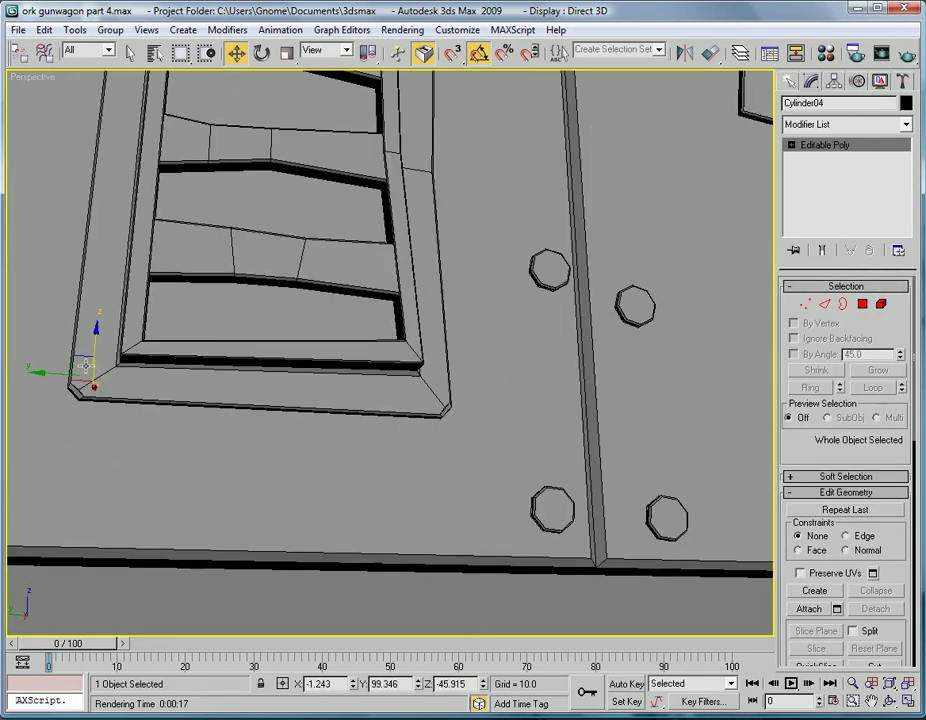
mouse_move(85, 365)
left_mouse_down()
mouse_move(89, 357)
mouse_move(376, 364)
mouse_move(413, 377)
left_mouse_up()
left_click(475, 432)
Copy the patch plate's upper-left sphere rivet onto the vent frame's right side, below the corner bolt, as one independent copy
middle_click_drag(477, 398, 374, 590)
middle_click_drag(385, 290, 389, 316)
middle_click_drag(645, 150, 605, 290)
left_click(632, 307)
left_click_drag(615, 290, 205, 298, "shift")
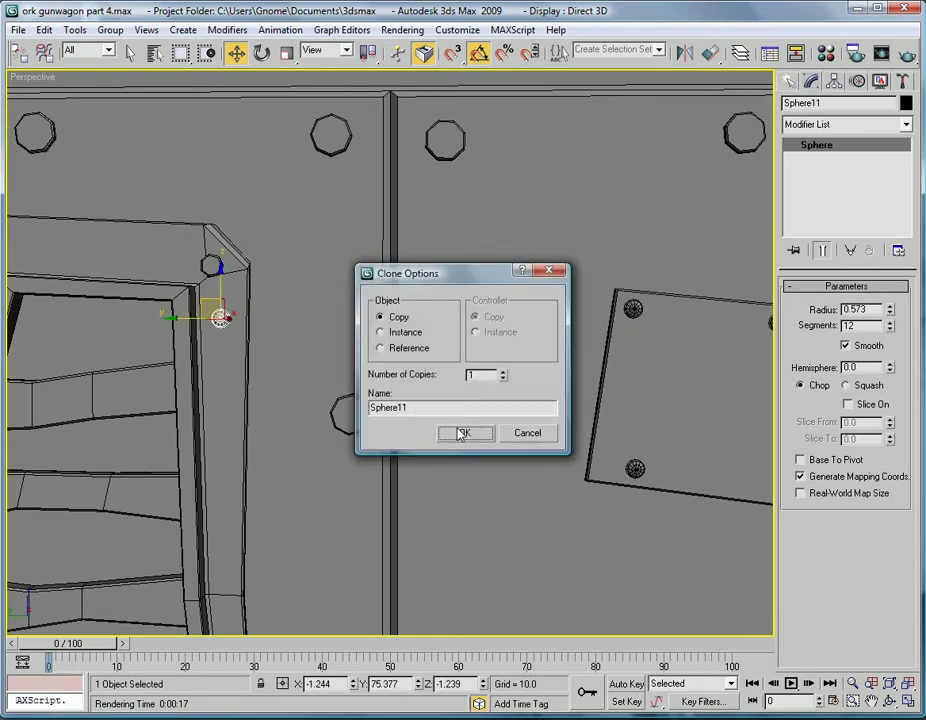
left_click(465, 430)
Scale the copied sphere rivet down uniformly to suit the narrow vent frame
key("z")
scroll(507, 318, "down", 6)
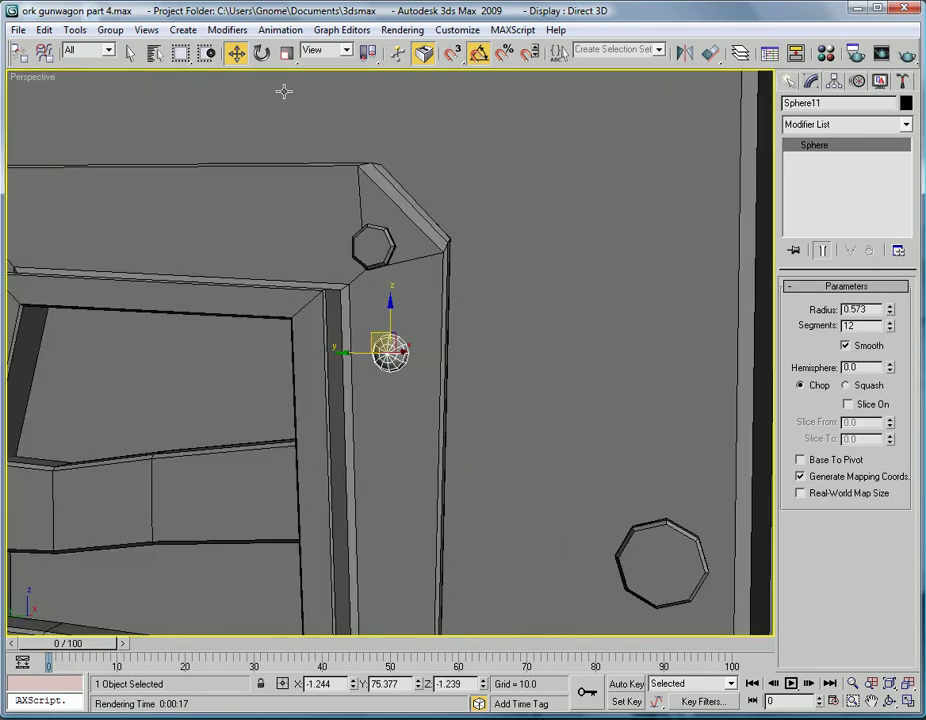
key("r")
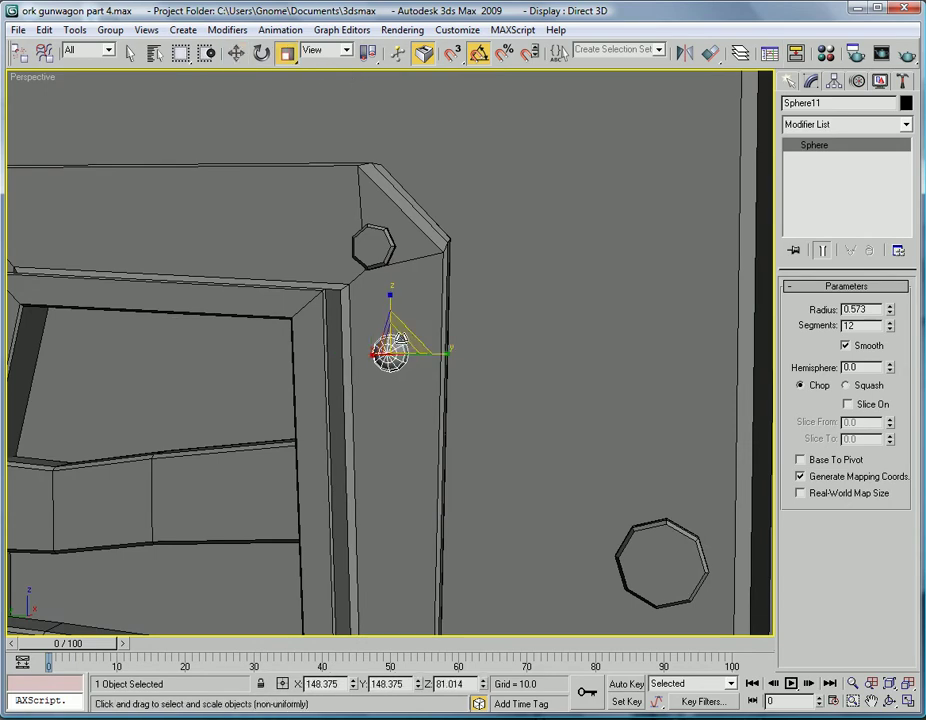
left_click_drag(400, 349, 399, 370)
scroll(402, 390, "down", 4)
middle_click_drag(403, 407, 425, 429)
key("w")
Show the vent shaded in the Left view and open the Paint Hair Floater beside it
key("l")
scroll(438, 395, "down", 9)
scroll(425, 429, "up", 4)
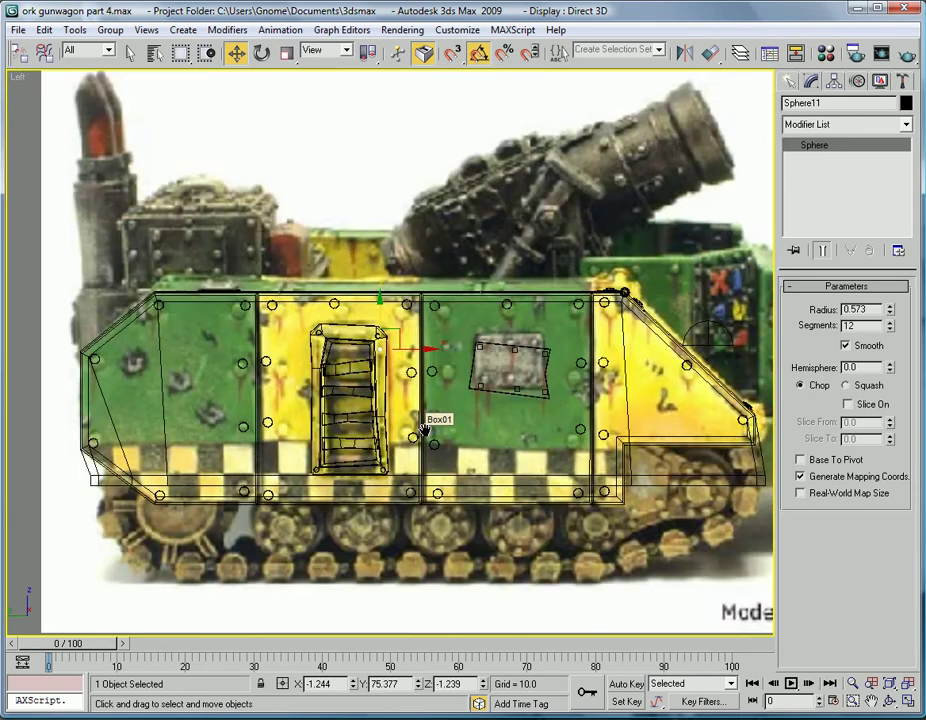
key("F3")
scroll(428, 376, "up", 6)
middle_click_drag(442, 327, 473, 238)
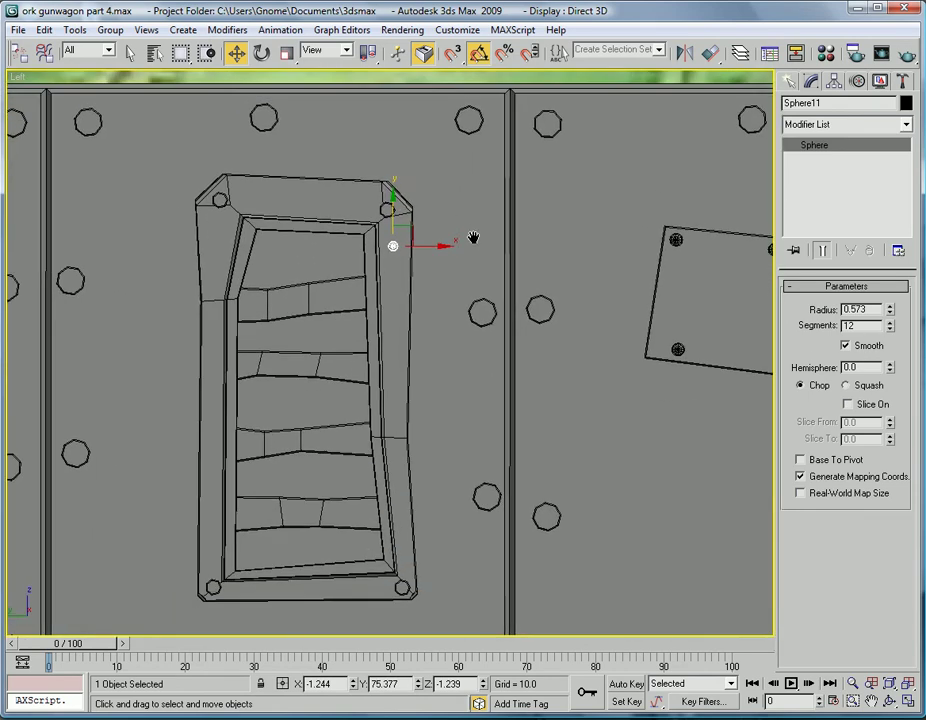
key("F3")
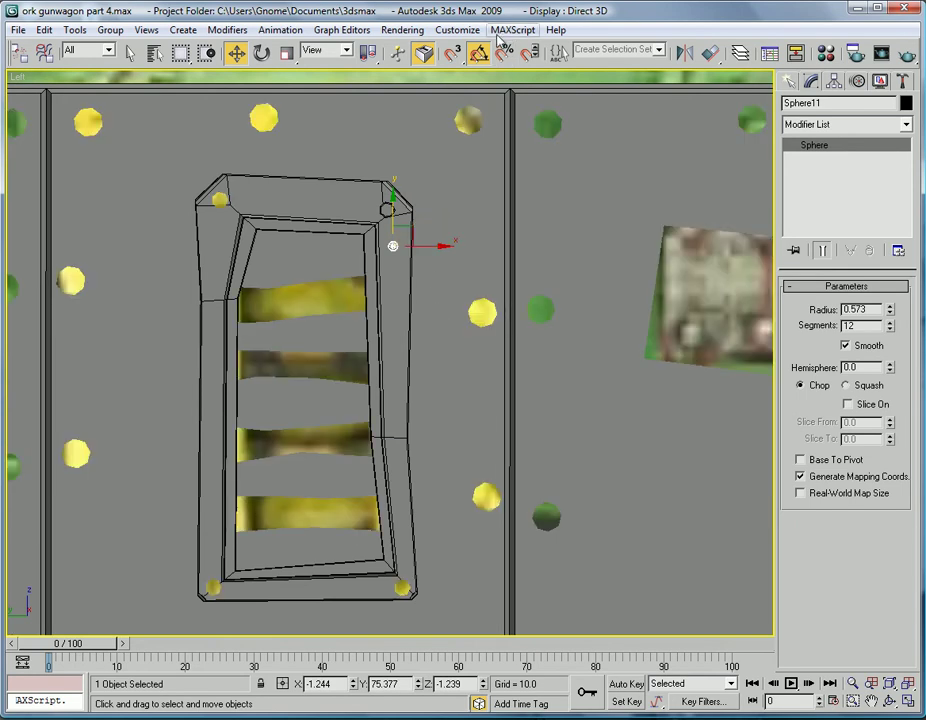
left_click(503, 33)
left_click(517, 87)
double_click(97, 139)
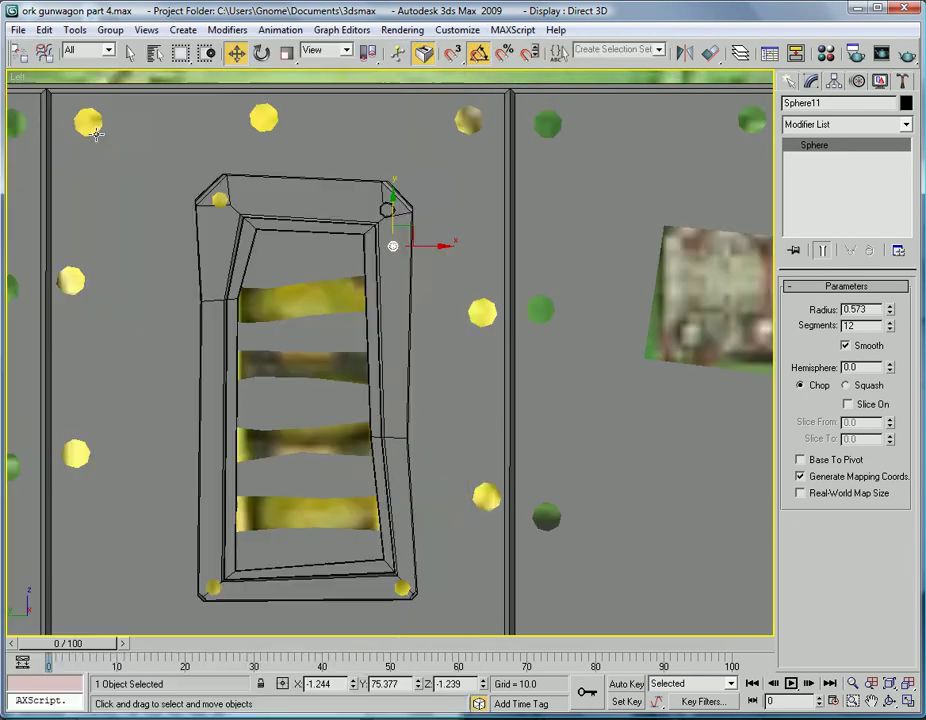
left_click_drag(467, 190, 638, 196)
Set the vent frame as the paint source and the scaled sphere rivet as distribution object 1
left_click(360, 203)
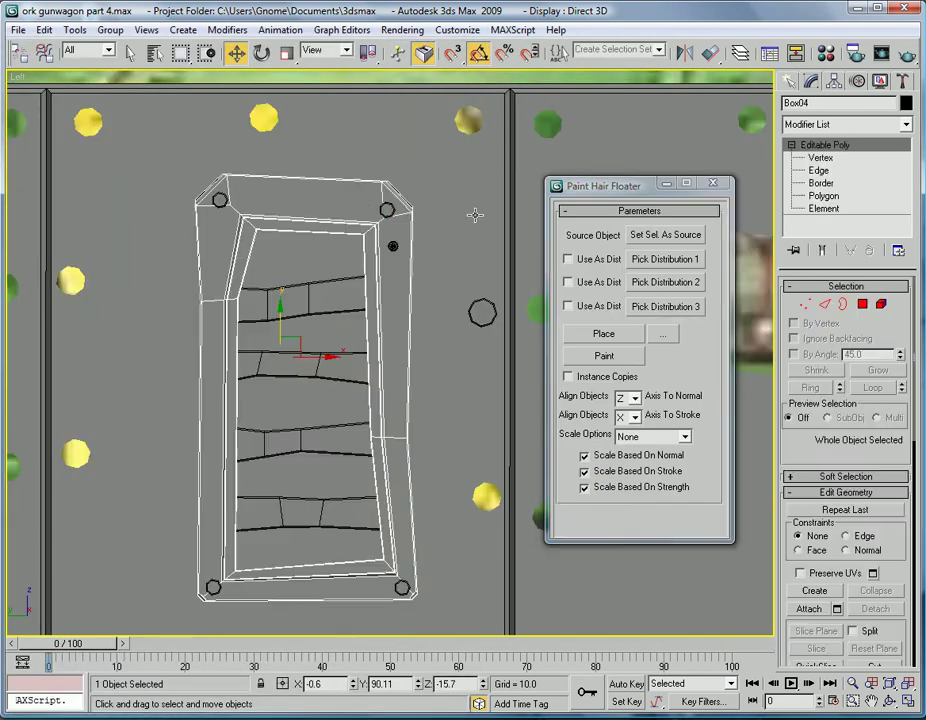
left_click(652, 236)
left_click(649, 257)
left_click(394, 247)
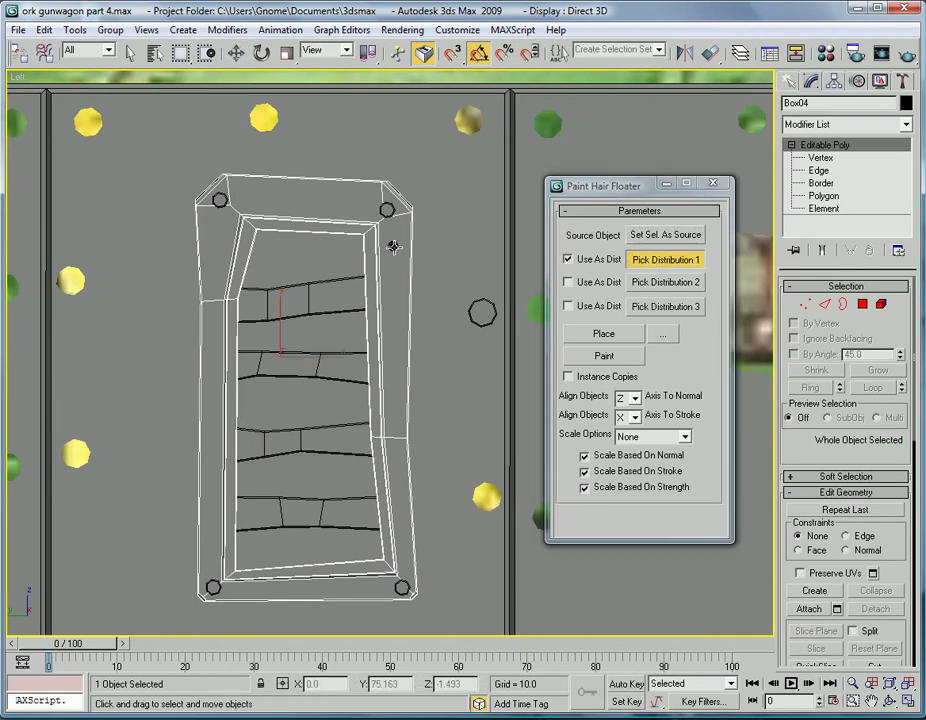
Place rivet copies one by one around all four sides of the vent frame and close the Paint Hair Floater
left_click(627, 342)
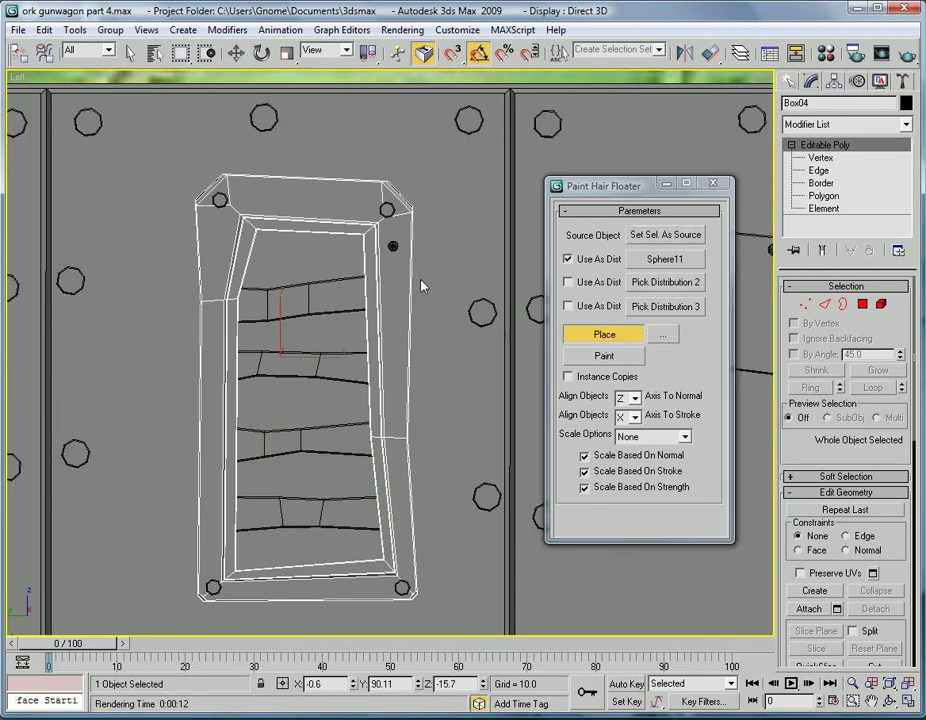
left_click(396, 326)
left_click(394, 353)
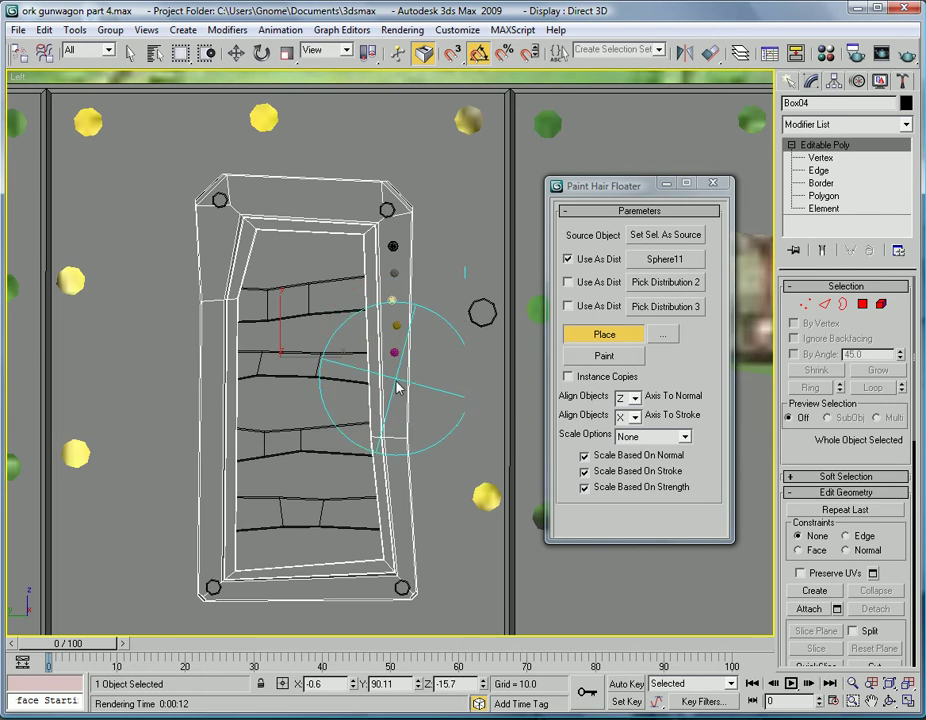
left_click(390, 392)
mouse_move(397, 427)
left_mouse_down()
mouse_move(405, 546)
mouse_move(372, 592)
mouse_move(252, 600)
mouse_move(262, 602)
mouse_move(287, 601)
mouse_move(228, 590)
mouse_move(213, 562)
mouse_move(209, 585)
mouse_move(223, 207)
mouse_move(242, 196)
mouse_move(372, 207)
mouse_move(401, 285)
mouse_move(487, 364)
left_mouse_up()
left_click(607, 333)
left_click(722, 188)
Examine the riveted vent frame and the neighbouring patch plate in the Perspective view with nothing selected
middle_click_drag(564, 318, 552, 364)
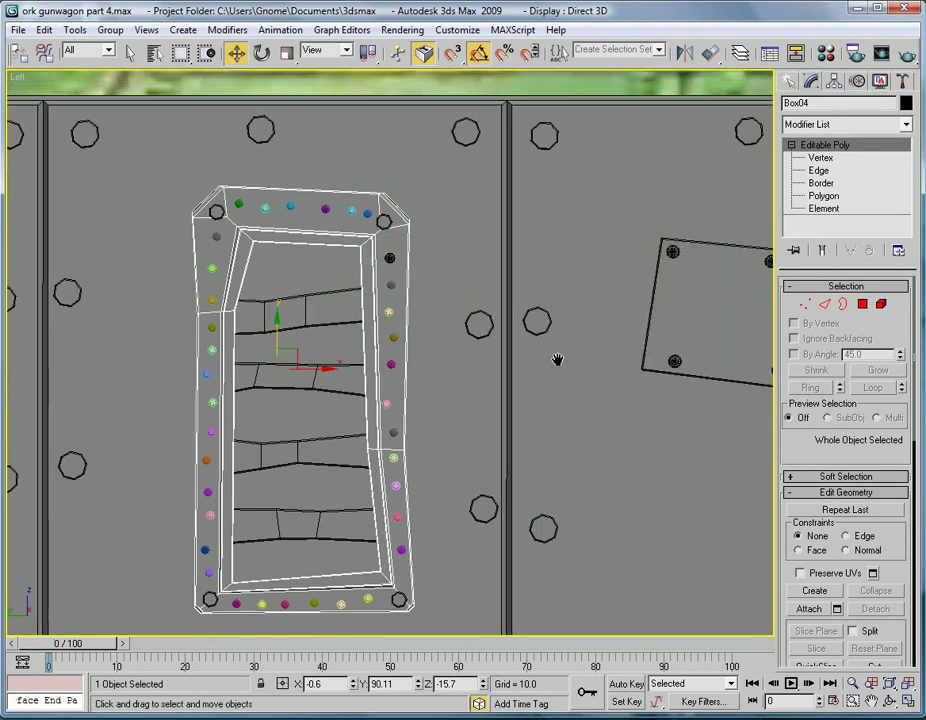
scroll(557, 360, "down", 3)
key("alt+w")
right_click(558, 361)
key("alt+w")
scroll(553, 419, "down", 8)
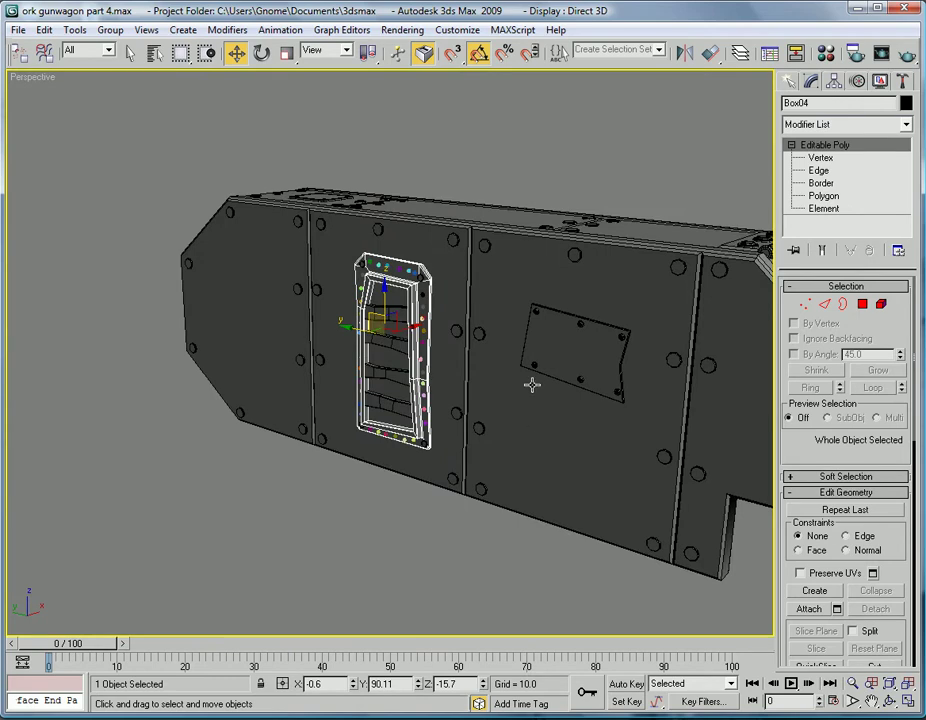
middle_click_drag(530, 376, 566, 370, "alt")
left_click(415, 184)
scroll(475, 256, "up", 3)
scroll(560, 364, "down", 3)
scroll(560, 360, "up", 8)
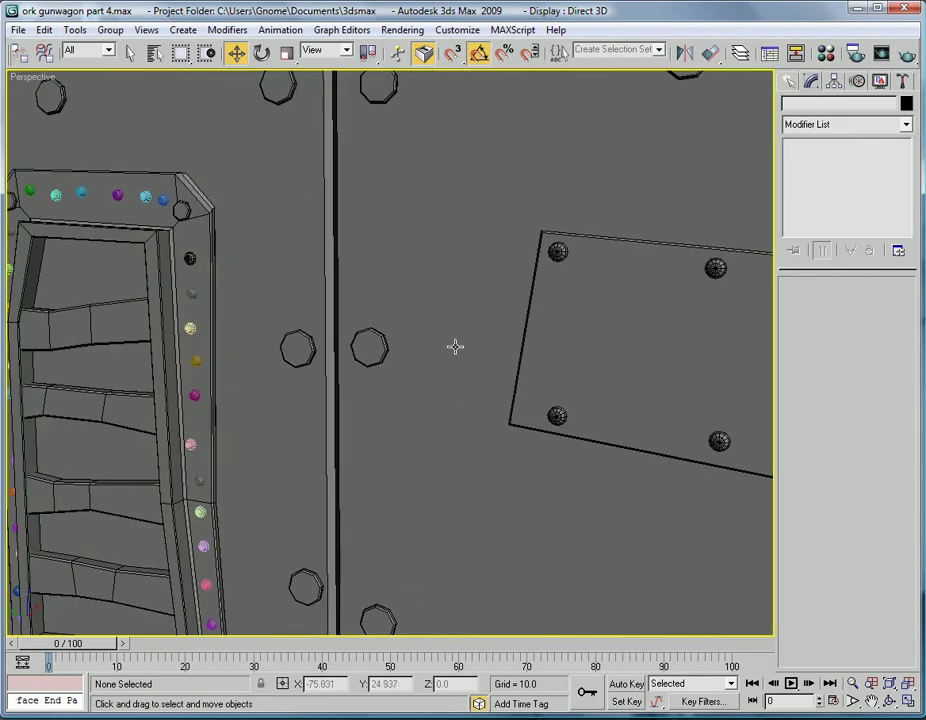
Connect the left-side edges of the patch plate to add a division halfway up that side
left_click(590, 318)
left_click(812, 171)
left_click_drag(543, 354, 541, 350)
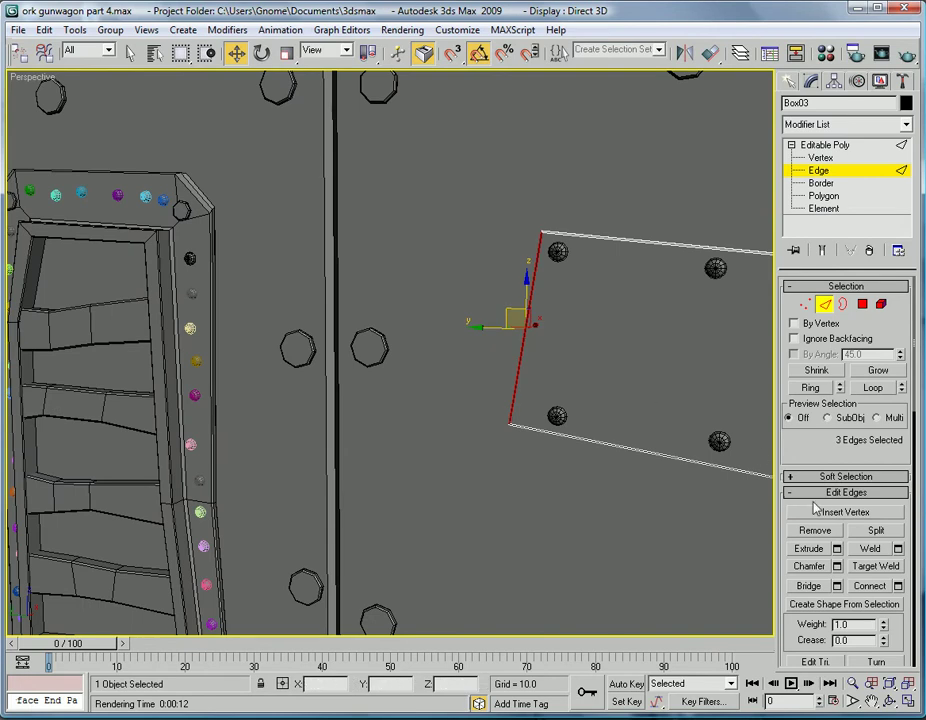
left_click(866, 588)
Move the new midpoint vertices on the patch plate's left side inward to form a notch, and deselect the plate
key("1")
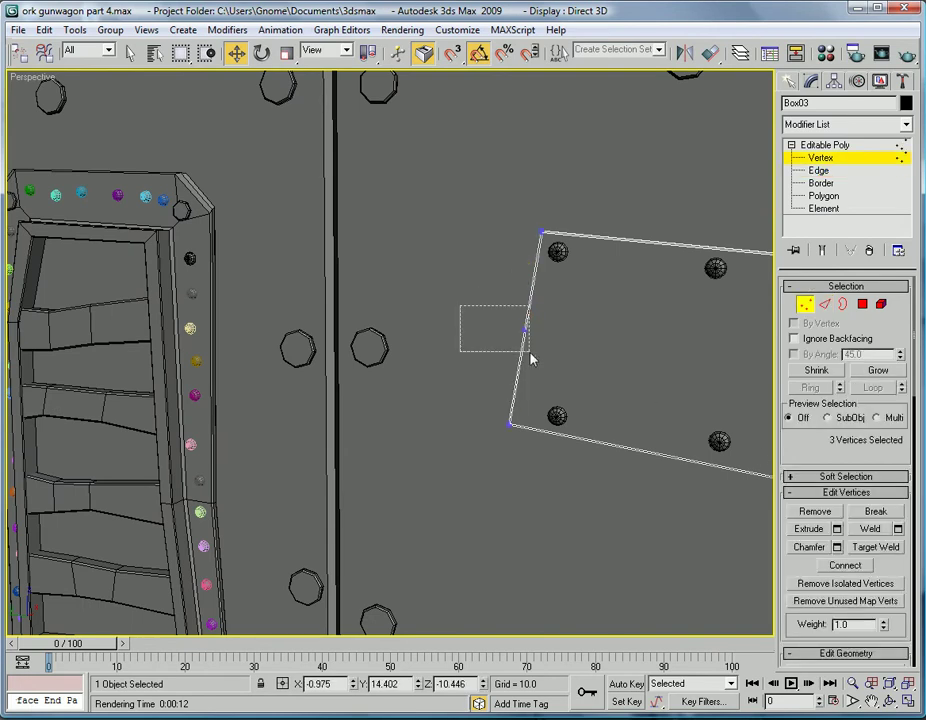
left_click_drag(496, 328, 518, 326)
scroll(552, 346, "down", 9)
scroll(532, 240, "up", 7)
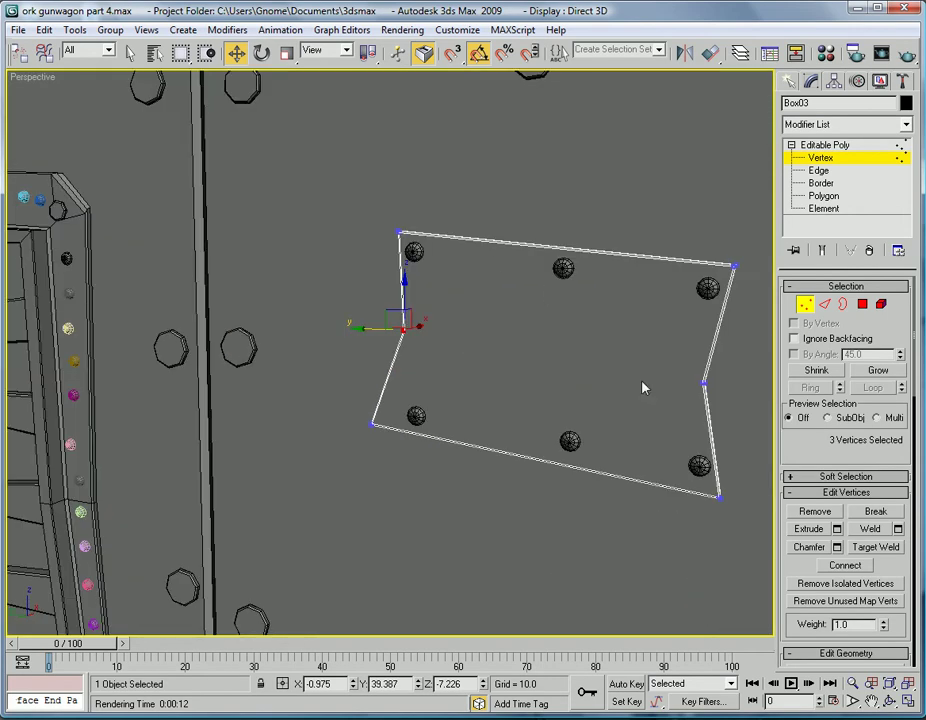
scroll(560, 192, "down", 5)
left_click(515, 211)
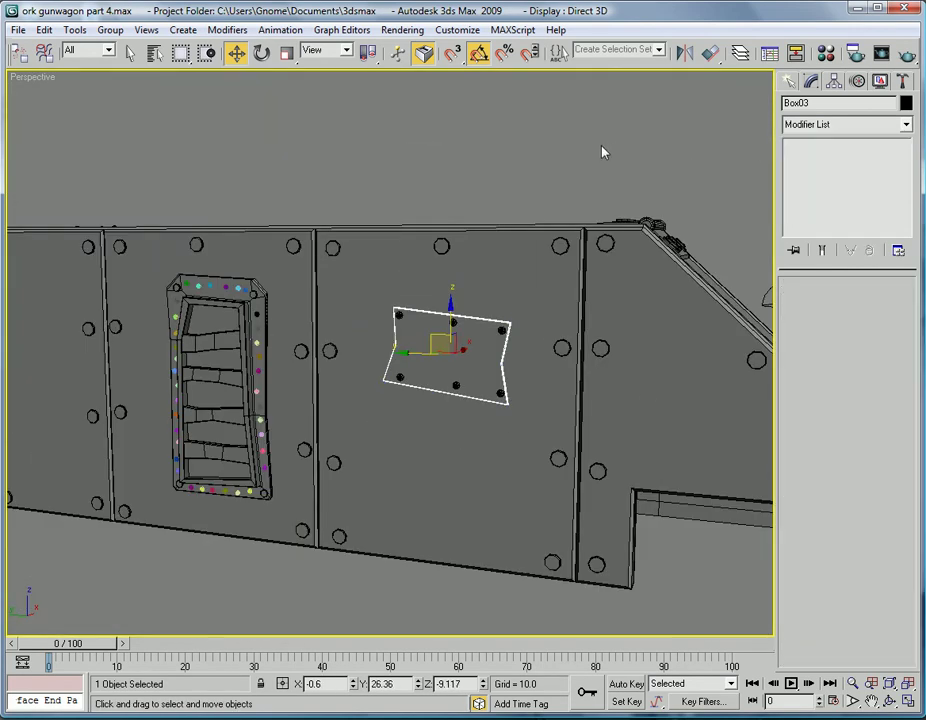
Switch to Windows Photo Gallery and study the reference photos of the gunwagon from the front and back
scroll(515, 211, "down", 4)
middle_click_drag(440, 320, 285, 384, "alt")
key("alt+Tab")
key("Right")
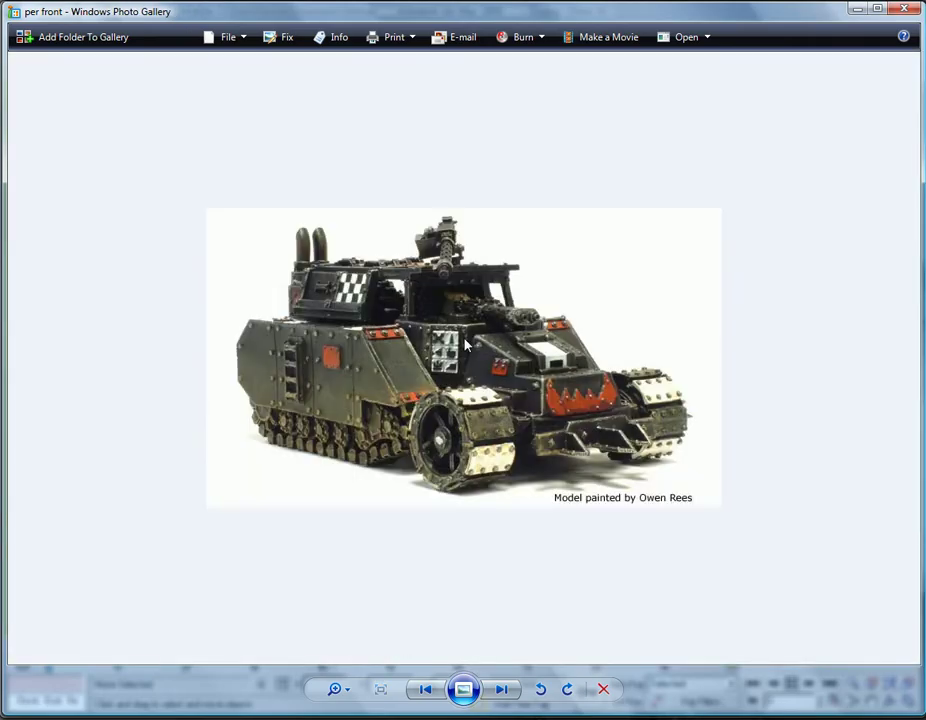
key("Left")
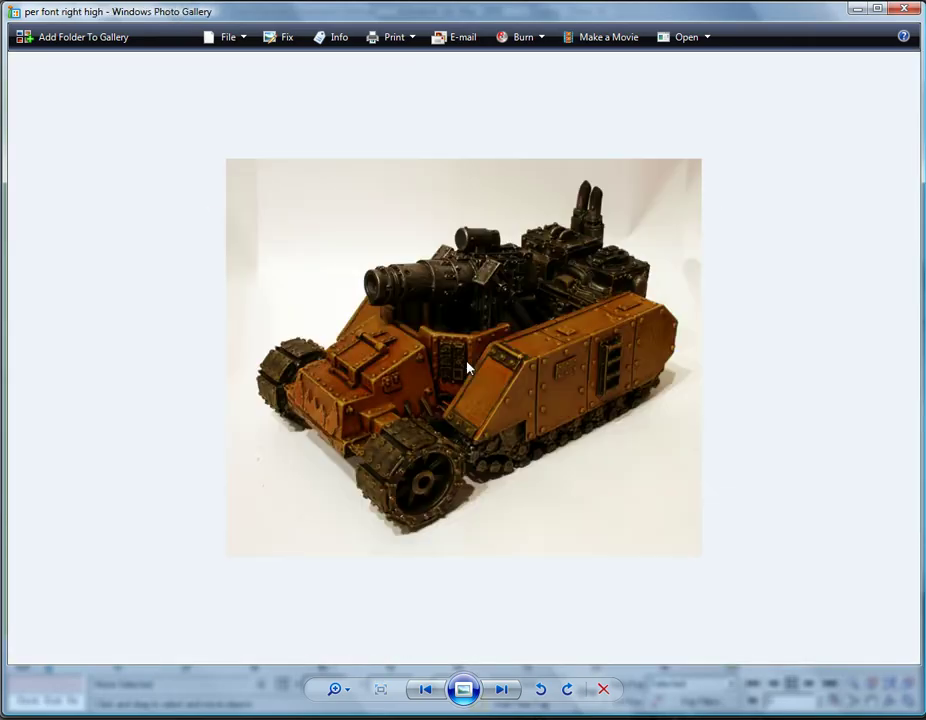
key("Left")
key("Right")
key("Left")
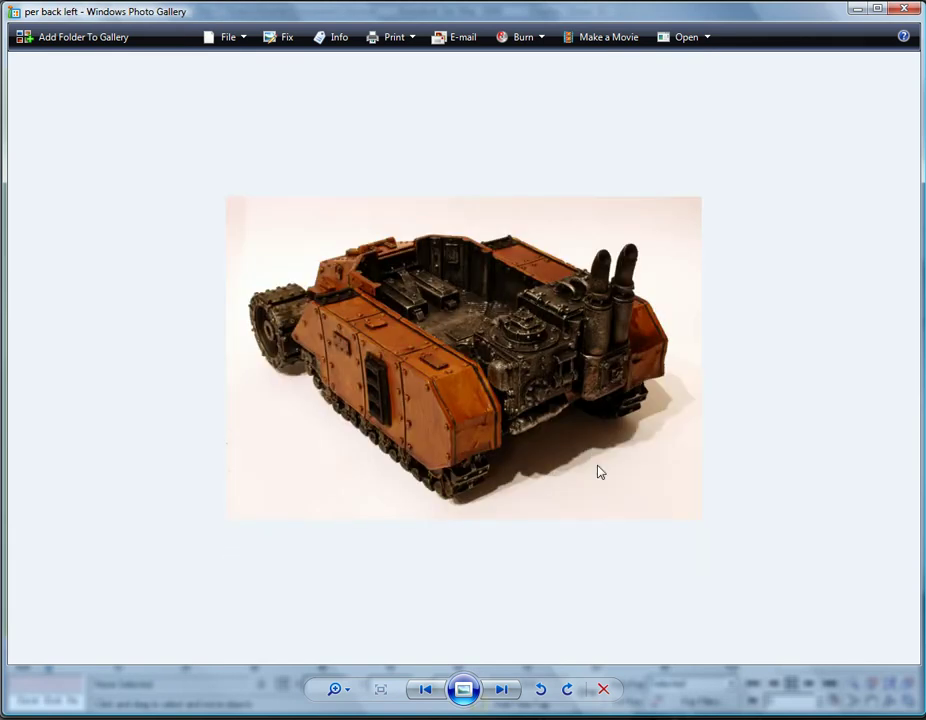
key("Right")
key("Left")
key("Left")
key("Left")
key("Left")
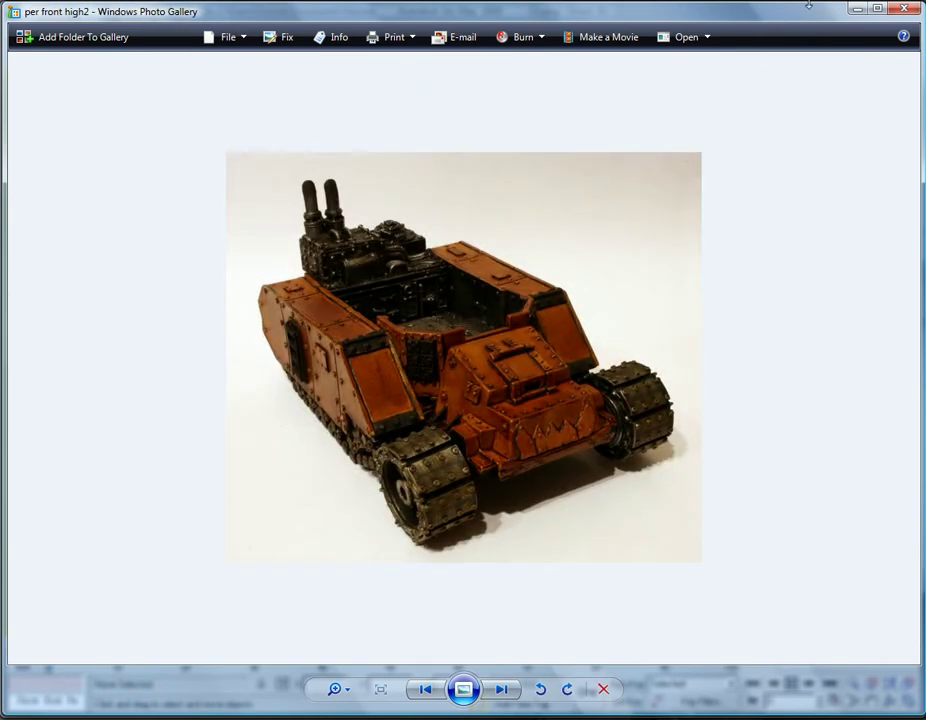
left_click(856, 10)
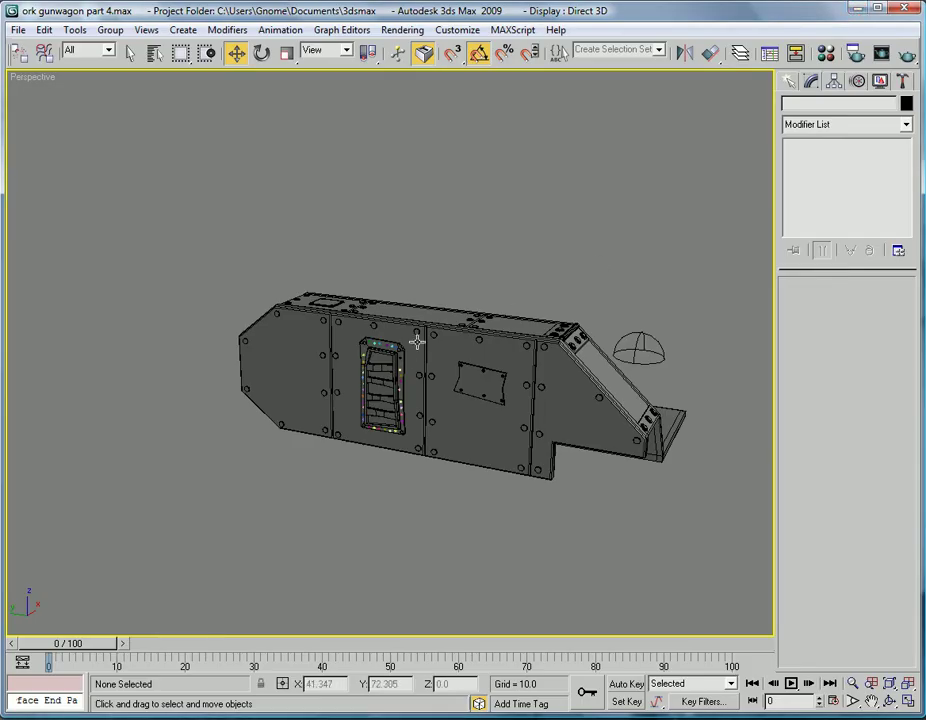
Compare the inner and rear sides of the modelled hull with the back-left reference photo in Windows Photo Gallery
scroll(407, 360, "up", 3)
middle_click_drag(508, 374, 482, 381, "alt")
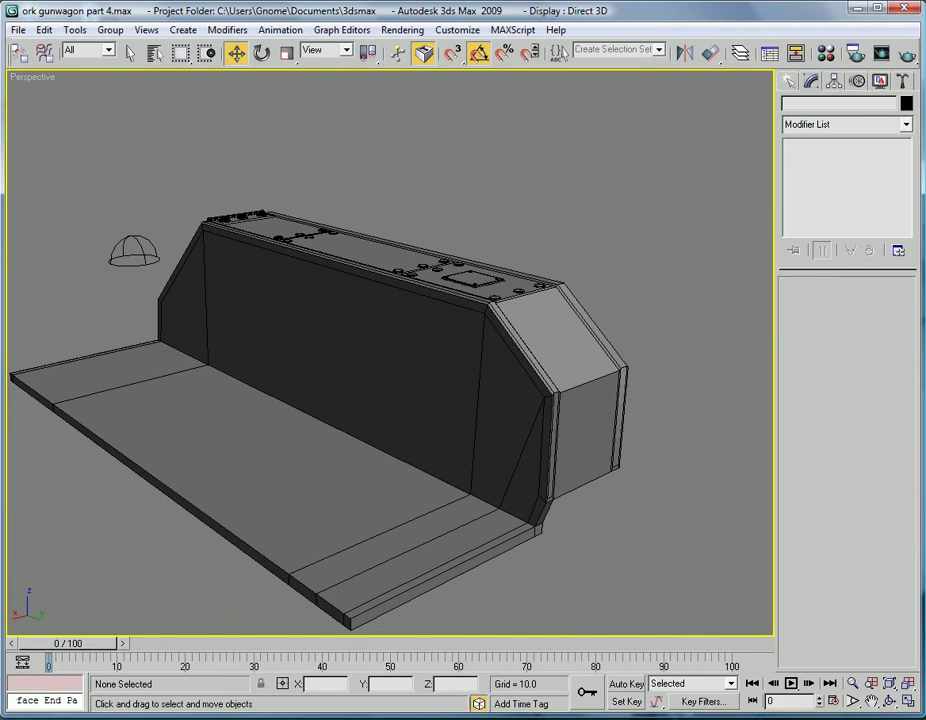
key("alt+Tab")
key("Left")
key("Left")
key("Left")
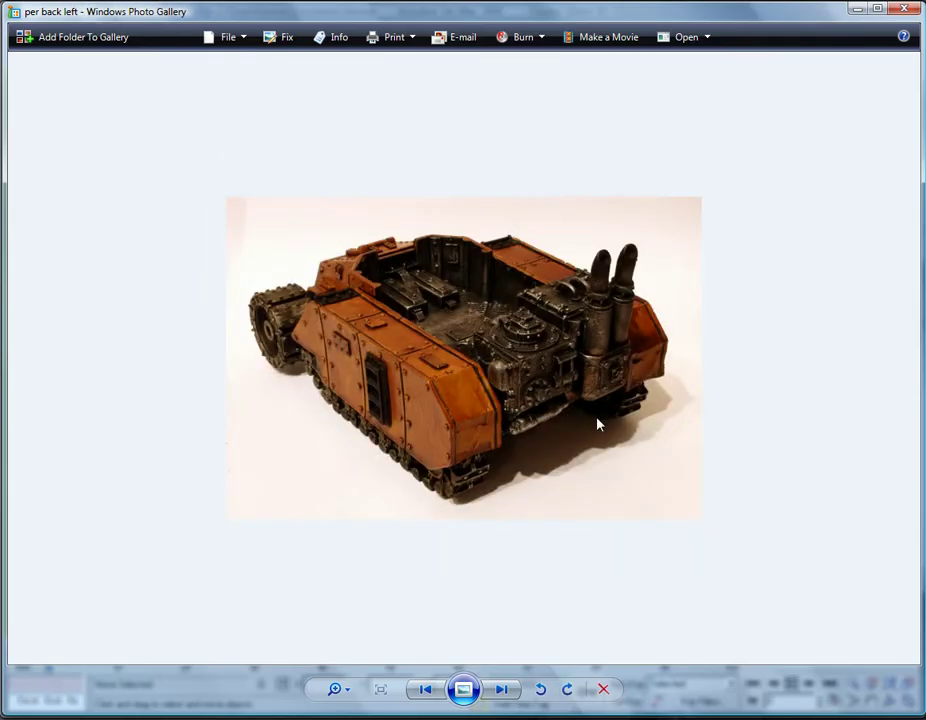
Study the rear reference photo of the gunwagon in Windows Photo Gallery and return to the hull model in 3ds Max
key("Left")
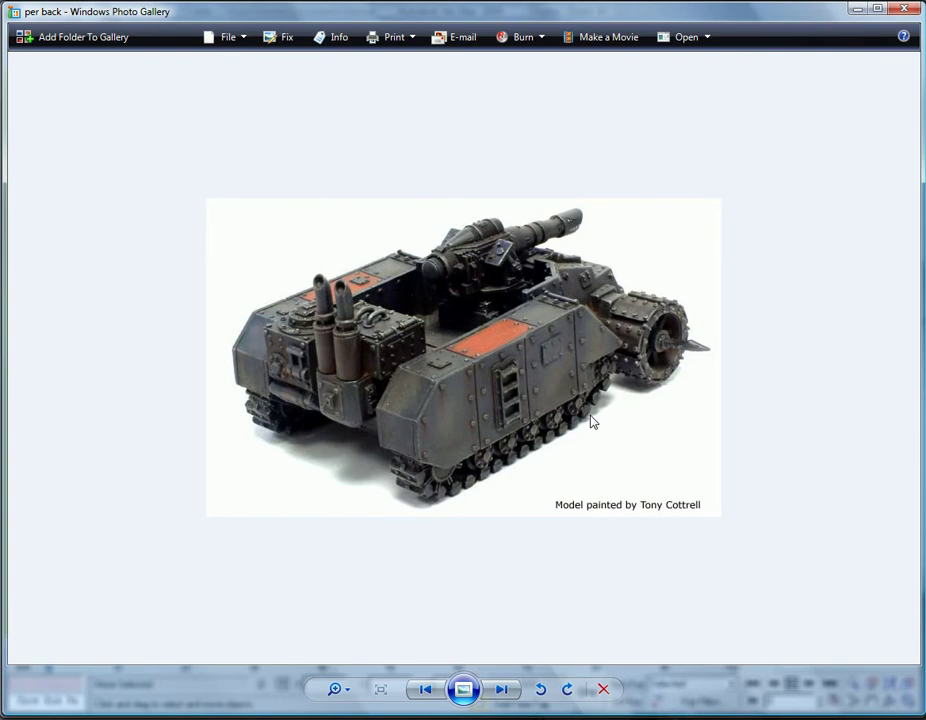
key("Left")
key("Left")
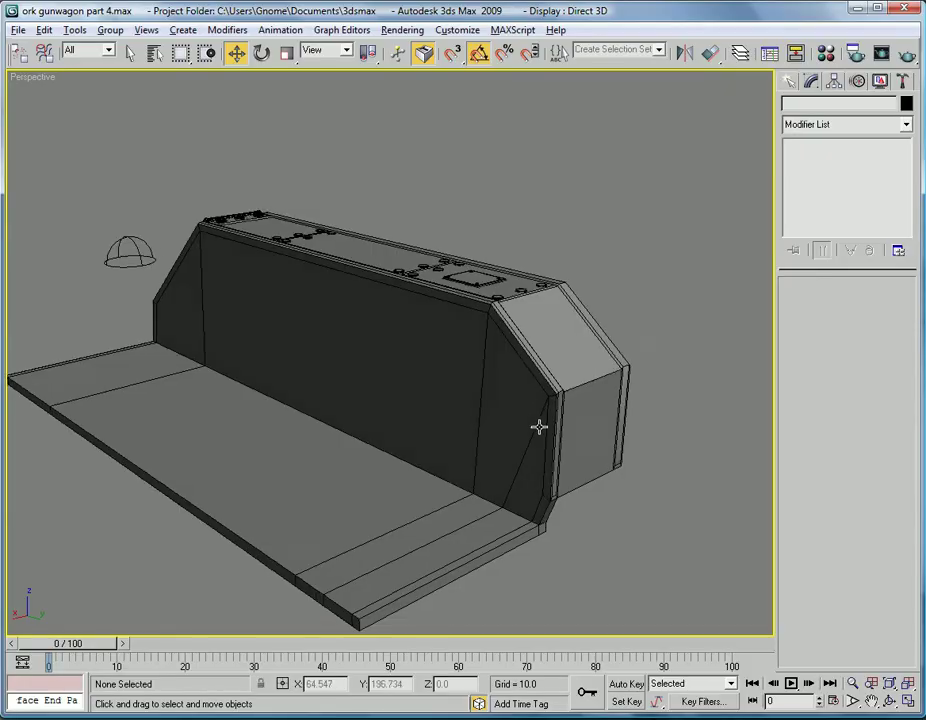
Connect the floor's two long edges with one segment at a slide of about -96, beside the rear division
middle_click_drag(542, 426, 585, 440, "alt")
left_click(585, 440)
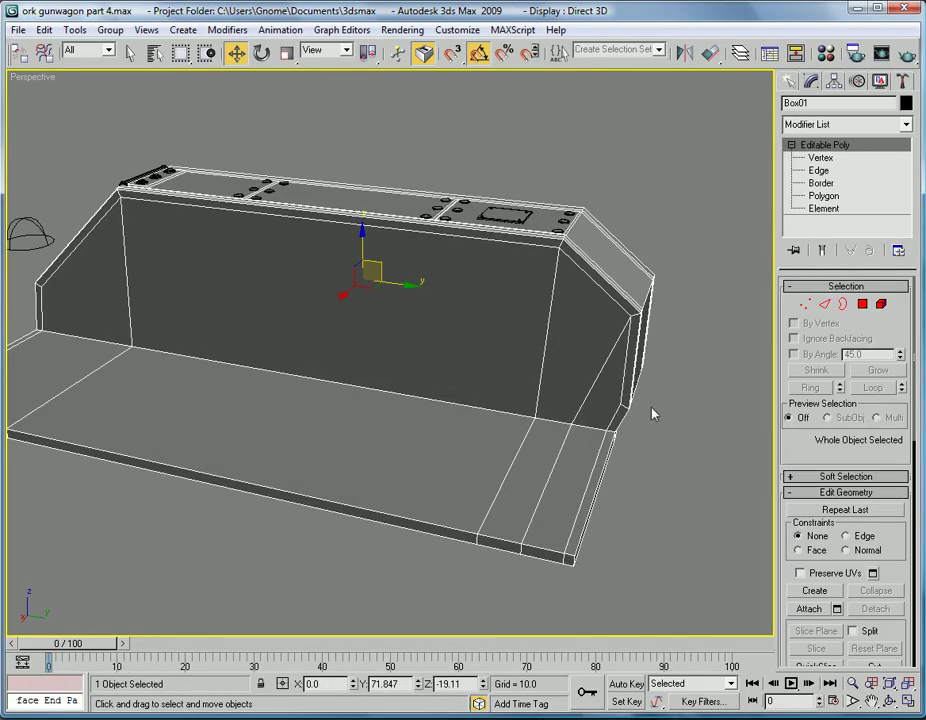
left_click(817, 171)
left_click(472, 404)
left_click(484, 531, "ctrl")
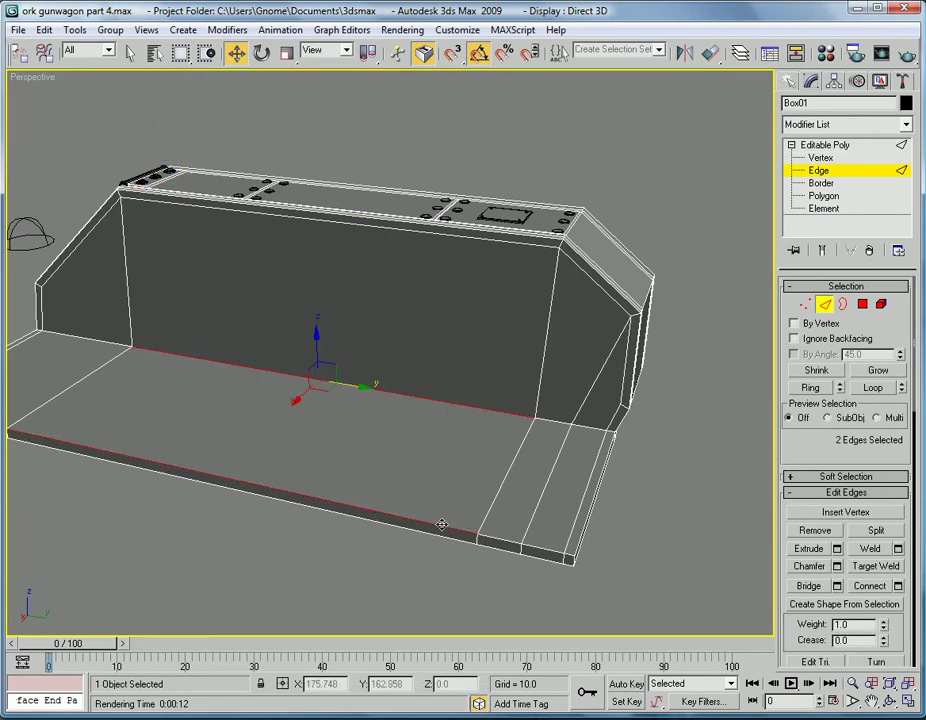
left_click(898, 587)
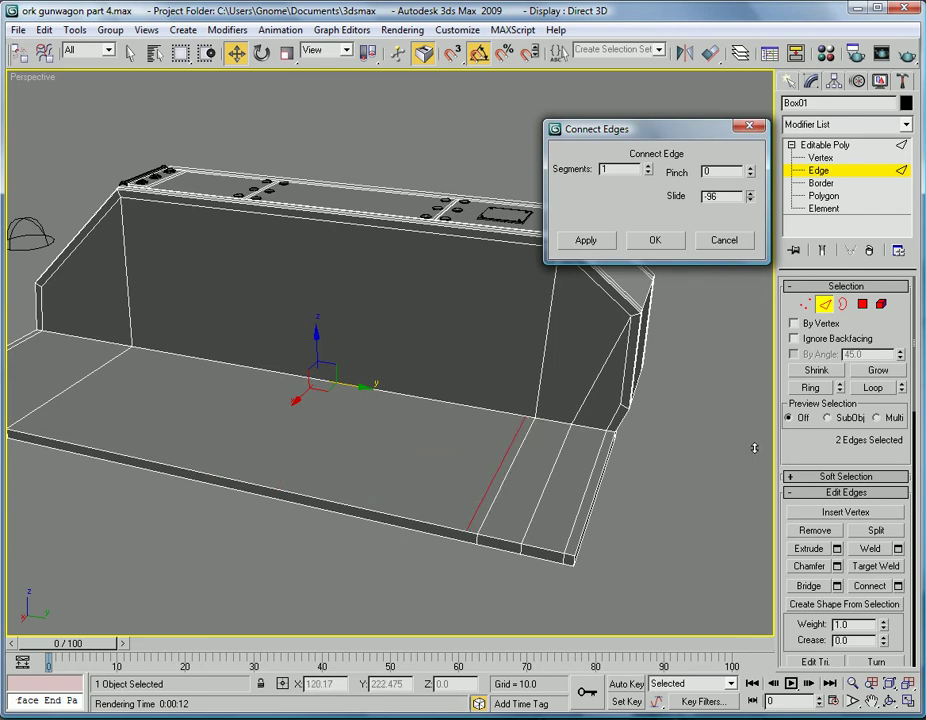
left_click(655, 240)
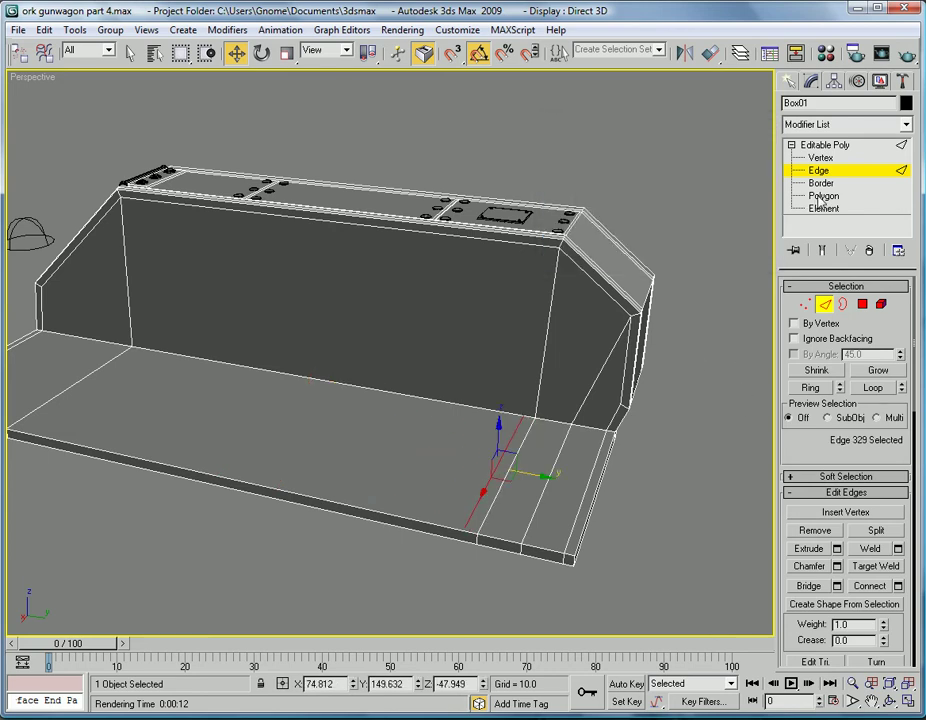
Cut an edge up the side wall's inner face from the new floor division to the upper border
key("4")
scroll(583, 320, "up", 5)
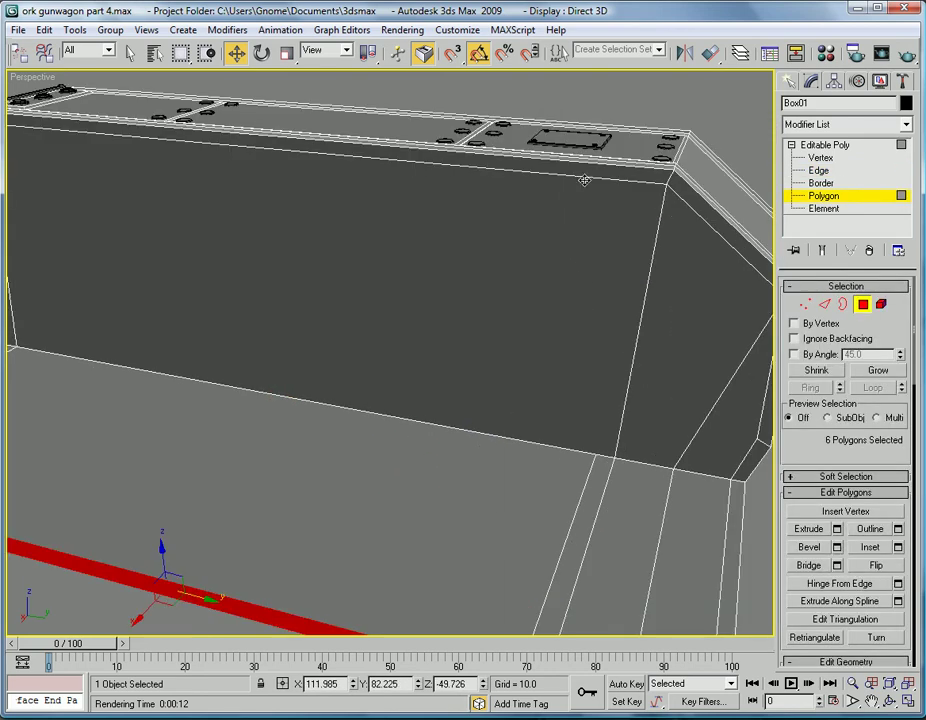
left_click(584, 180)
left_click(641, 97)
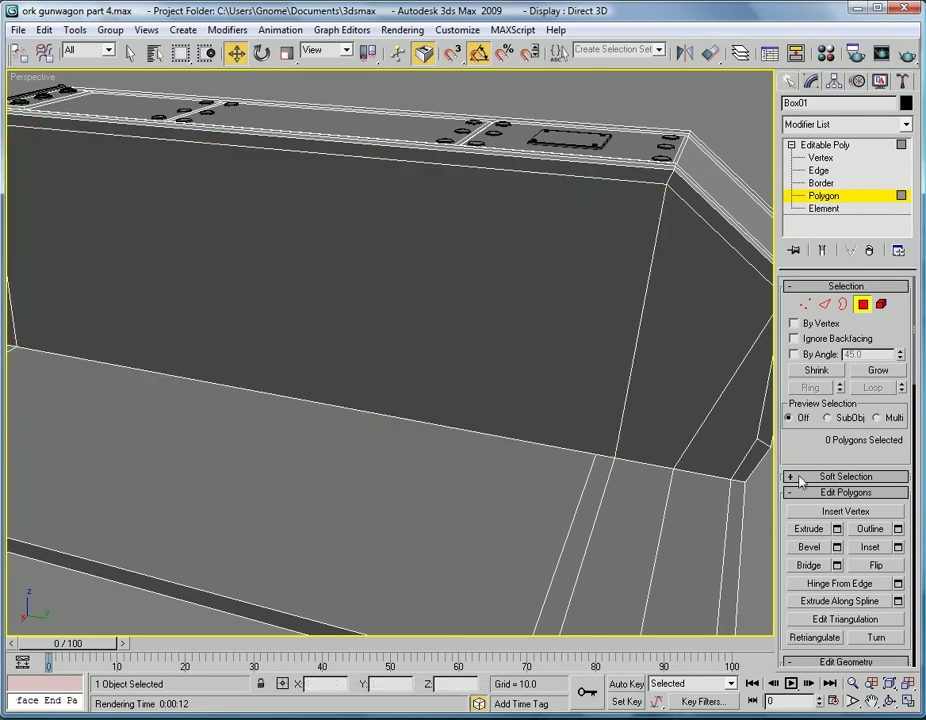
scroll(866, 384, "down", 5)
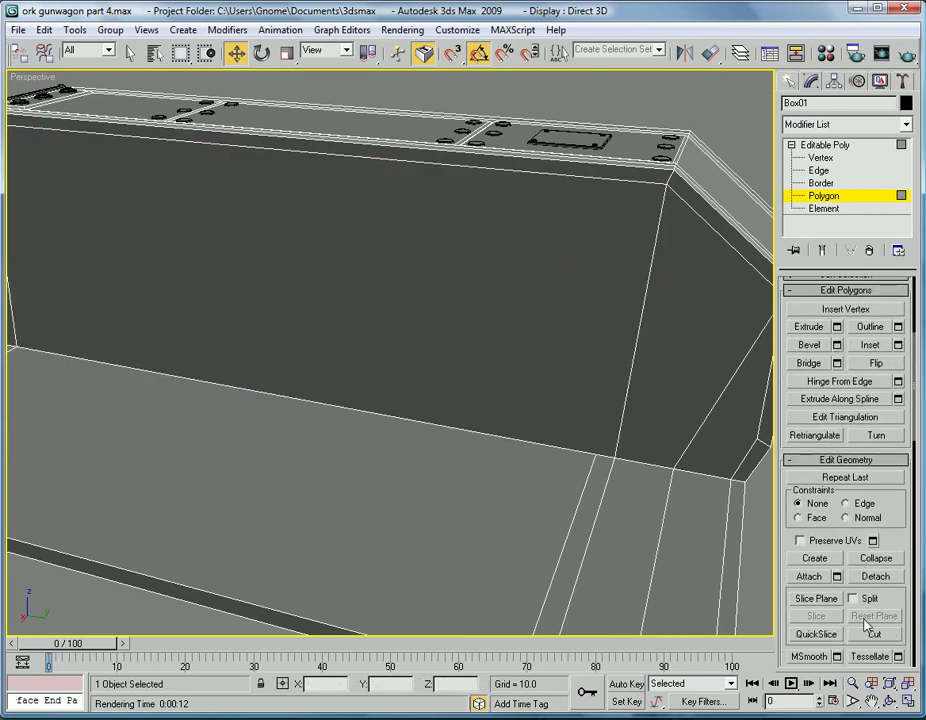
left_click(597, 454)
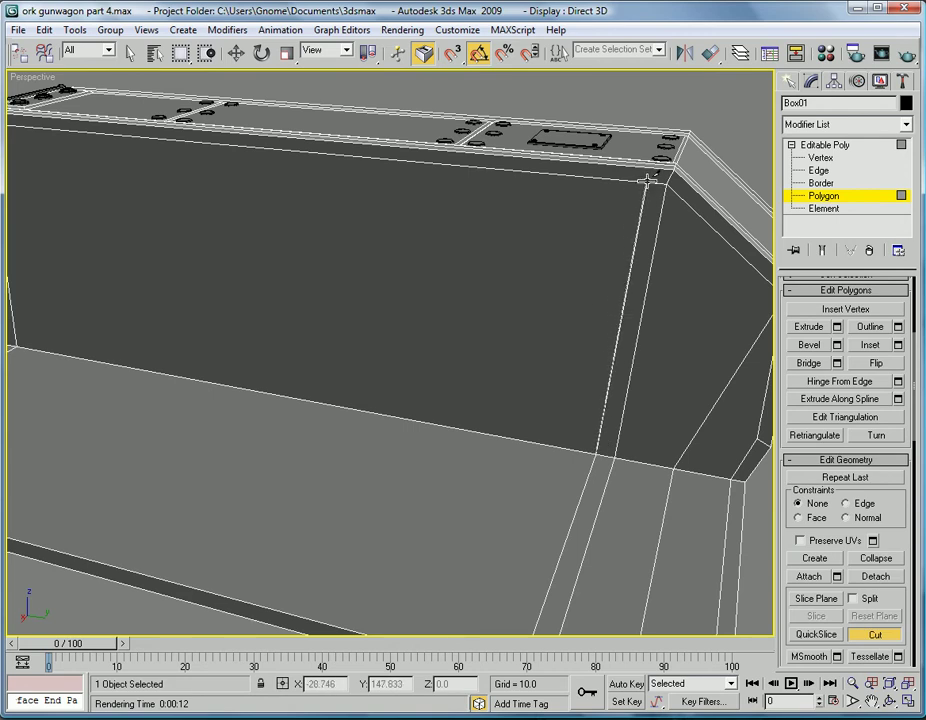
left_click(646, 180)
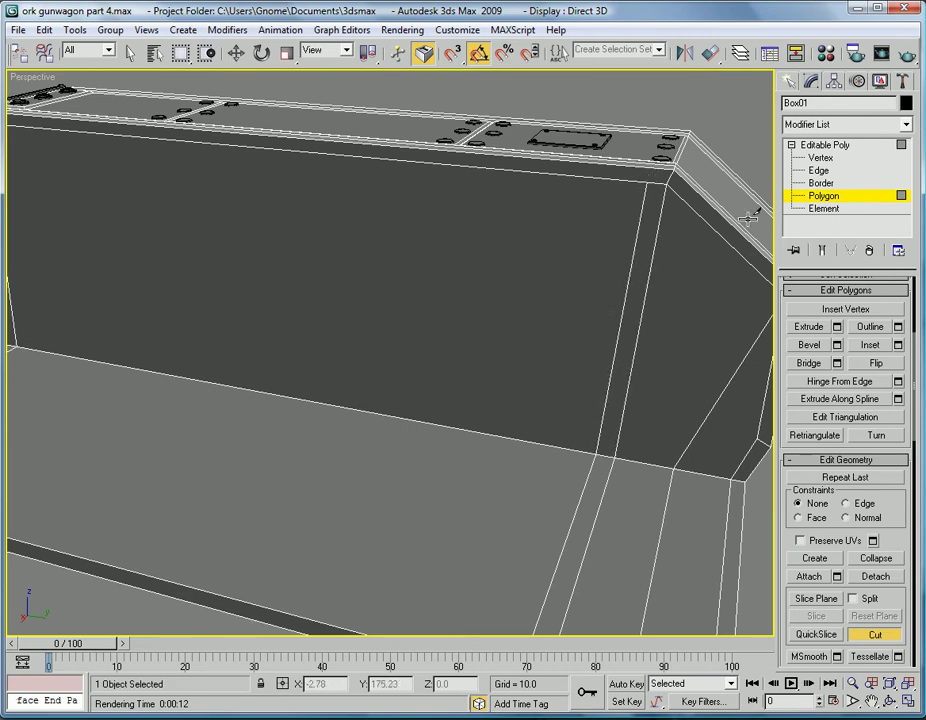
scroll(585, 337, "down", 4)
scroll(506, 322, "up", 3)
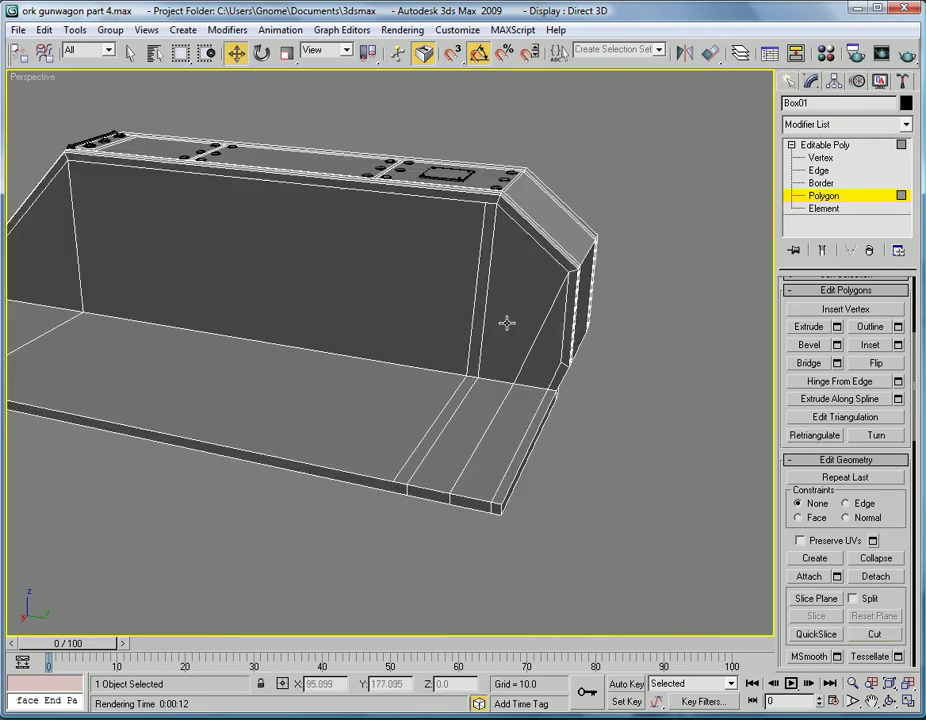
Extrude the narrow floor strip upward into a cross wall ending just below the side wall's upper border
left_click(447, 409)
middle_click_drag(494, 372, 510, 386)
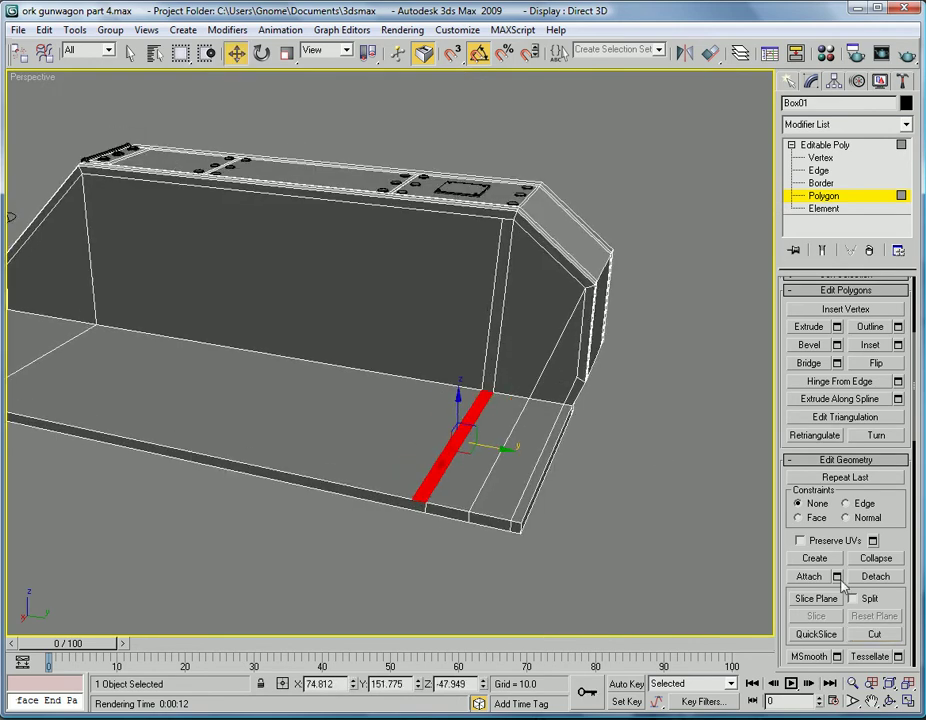
left_click(837, 328)
left_click_drag(733, 172, 737, 198)
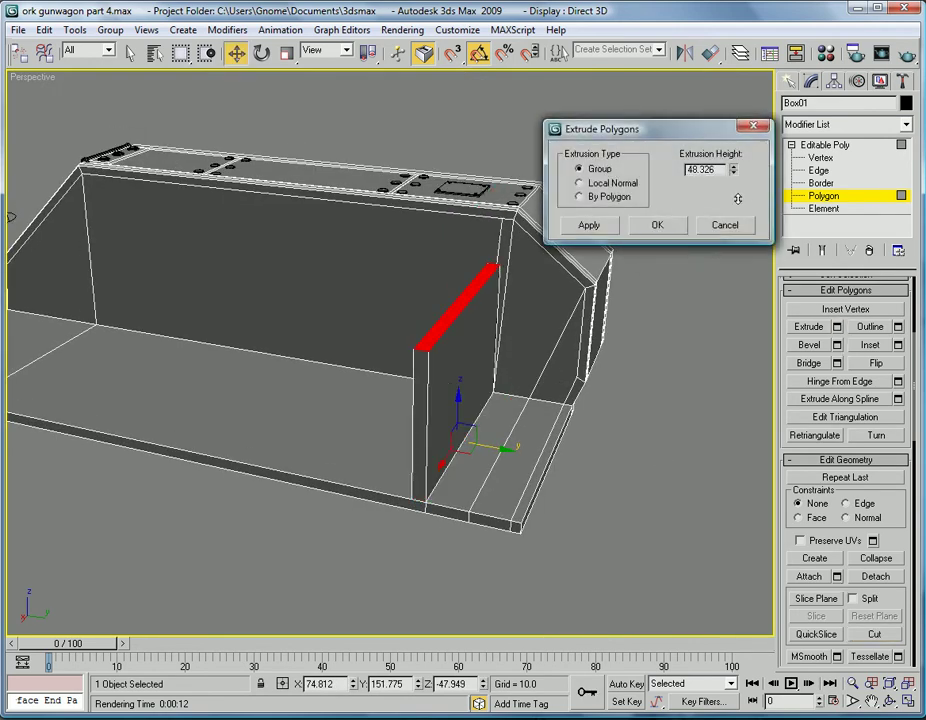
left_click(674, 226)
Delete the side wall's narrow strip beside the cross wall and the cross wall's end polygon facing it
middle_click_drag(690, 254, 613, 245, "alt")
scroll(539, 271, "up", 3)
scroll(613, 245, "up", 5)
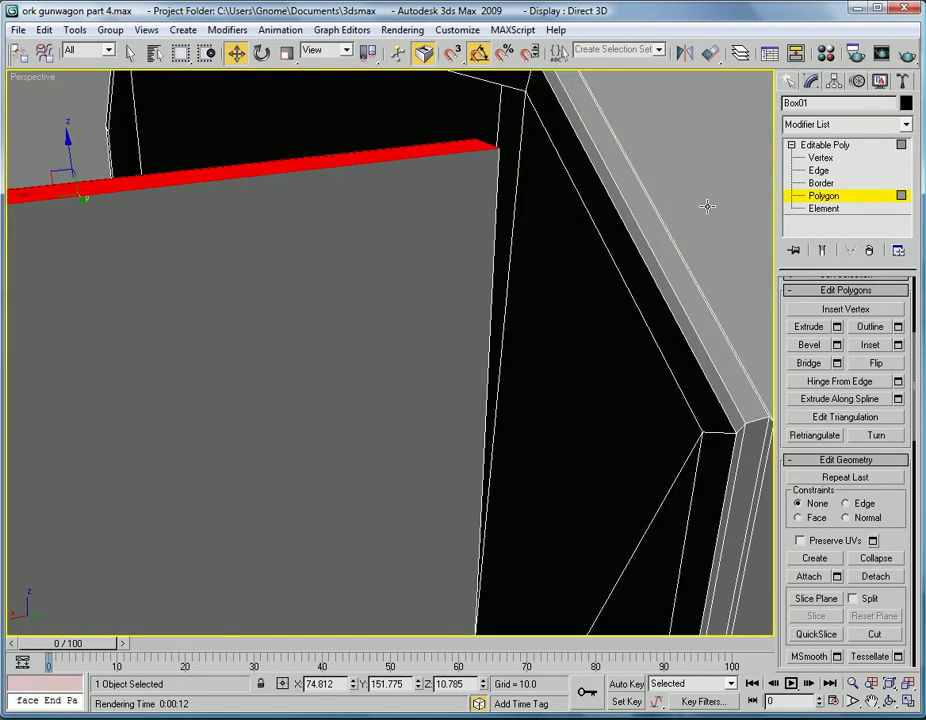
left_click(508, 135)
key("Delete")
middle_click_drag(555, 196, 516, 225)
key("F3")
middle_click_drag(473, 260, 375, 272, "alt")
left_click(155, 190)
left_click(155, 190)
left_click(155, 190)
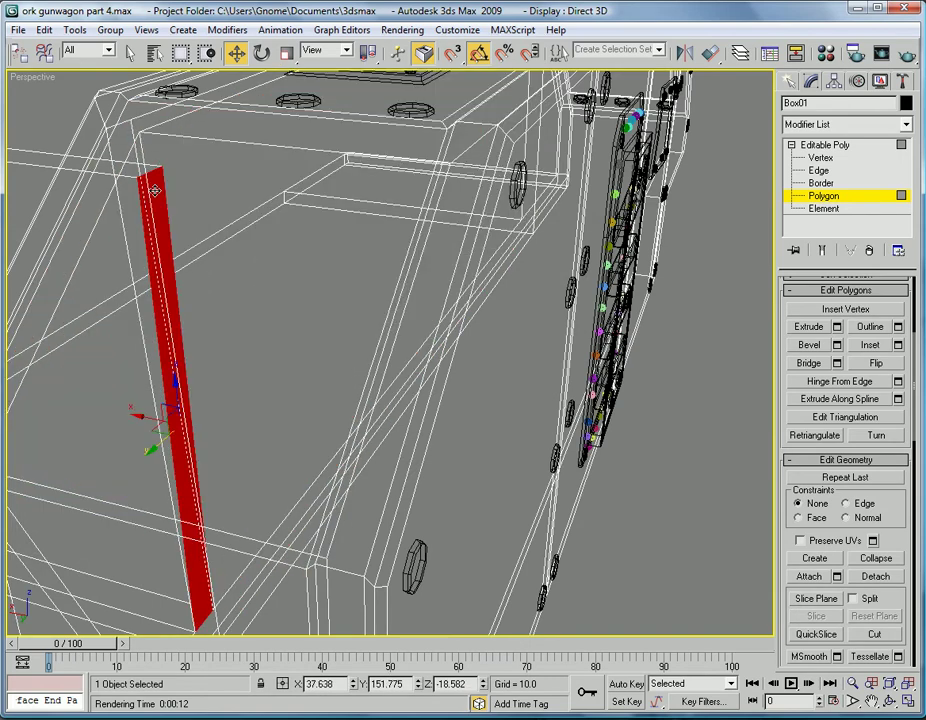
key("Delete")
Target-weld the cross wall's two upper end vertices to the matching side wall corners, and deselect the hull
key("F3")
middle_click_drag(265, 221, 358, 246, "alt")
scroll(380, 242, "down", 3)
left_click(820, 158)
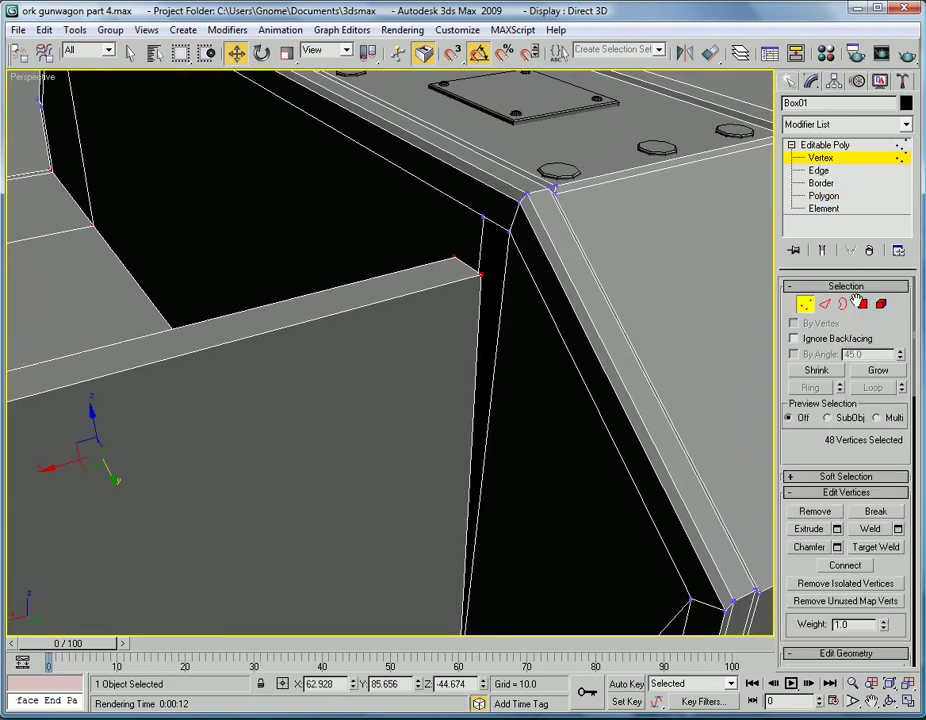
left_click(875, 547)
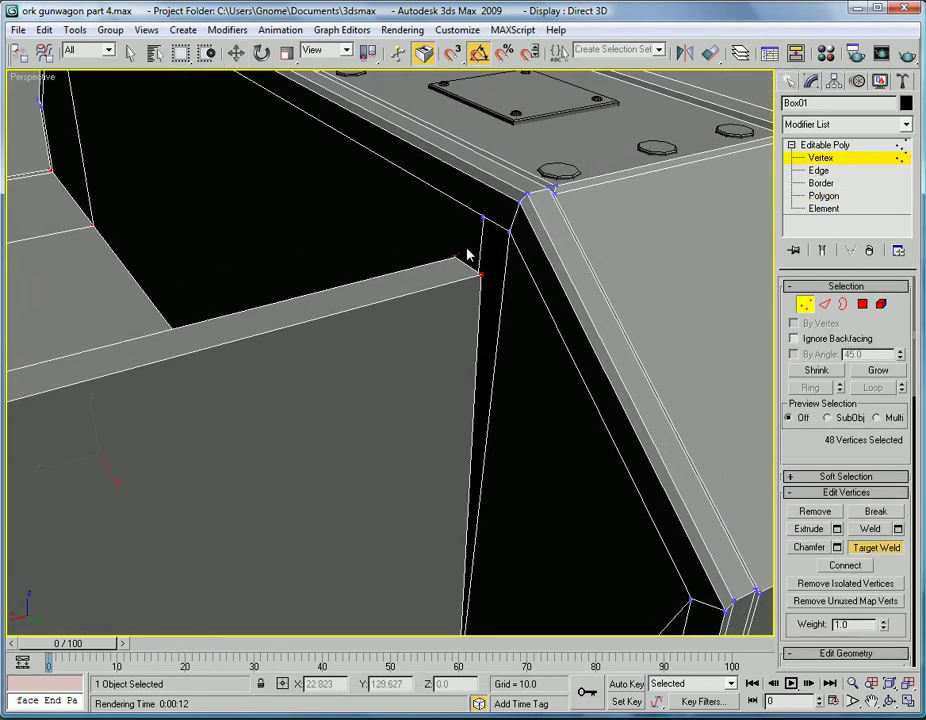
left_click(481, 216)
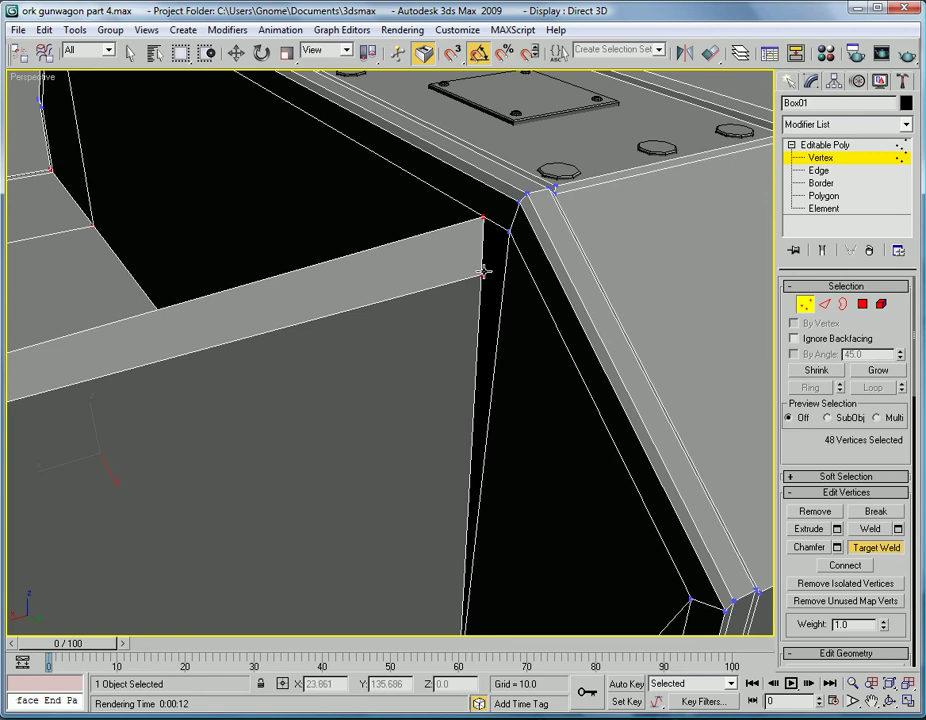
left_click(511, 234)
scroll(502, 252, "down", 5)
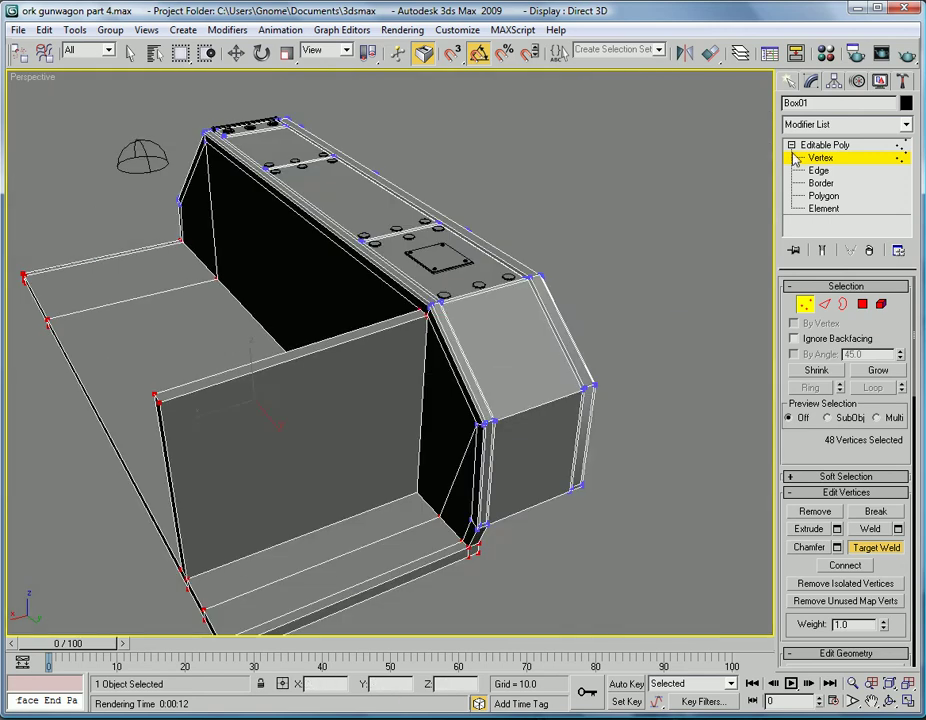
left_click(837, 146)
left_click(640, 254)
Raise the two upper vertices at the cross wall's free end to Z 16.366, level with the side wall's inner upper edge
middle_click_drag(640, 254, 740, 228, "alt")
key("f")
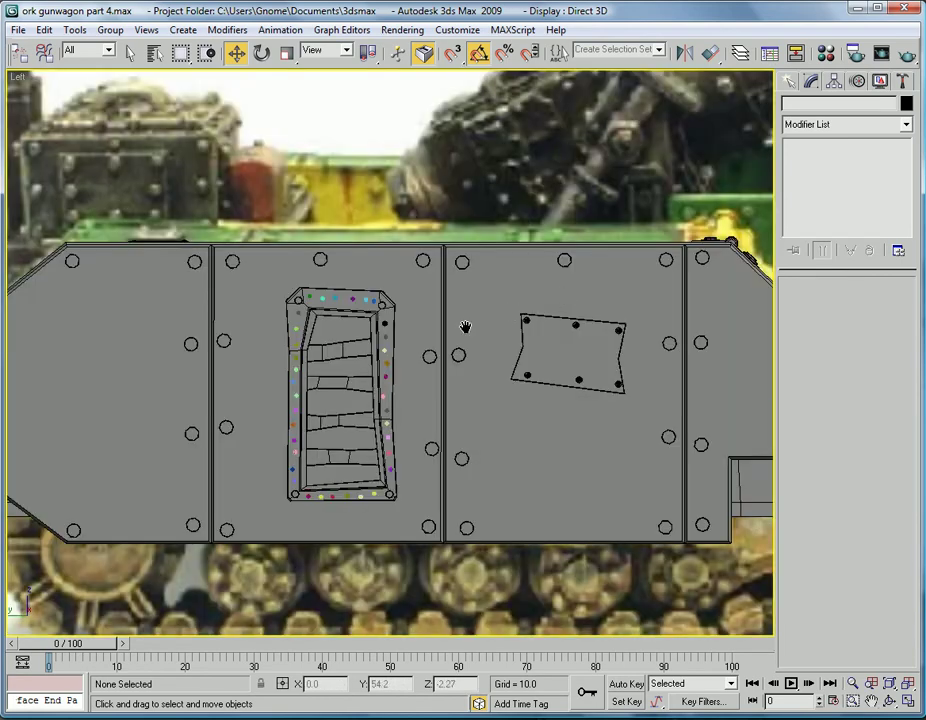
scroll(506, 310, "up", 2)
scroll(453, 328, "up", 2)
scroll(323, 264, "up", 2)
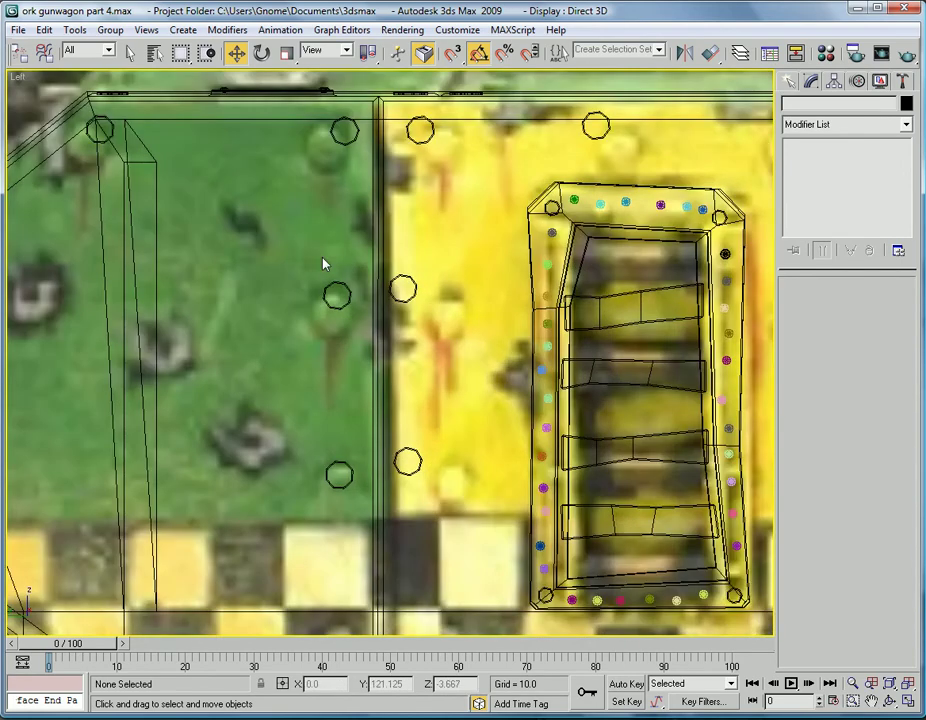
left_click(597, 162)
left_click(820, 158)
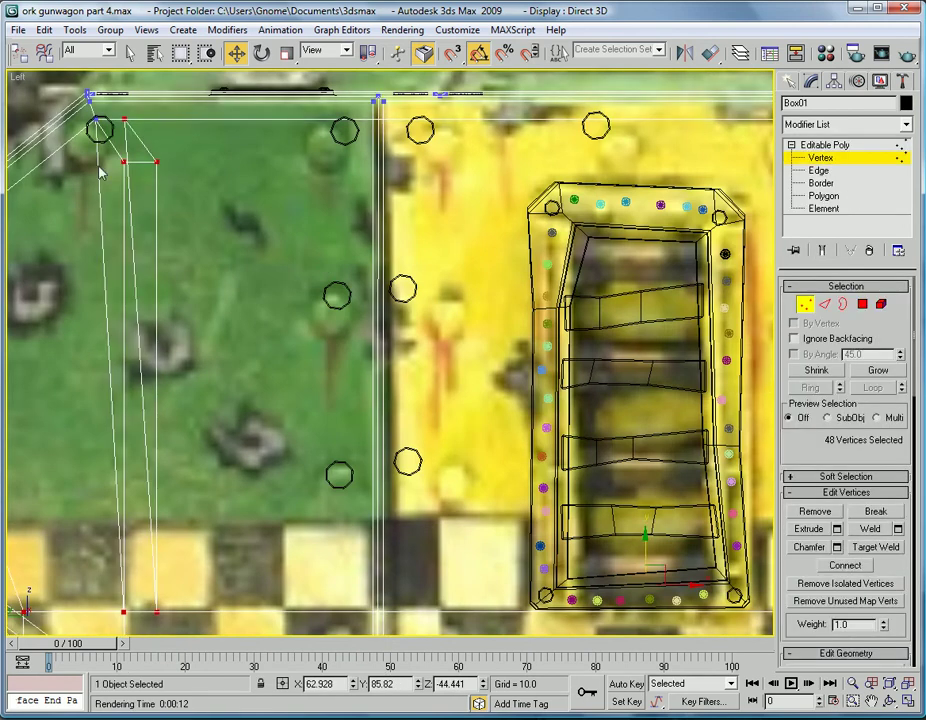
middle_click_drag(176, 139, 320, 188)
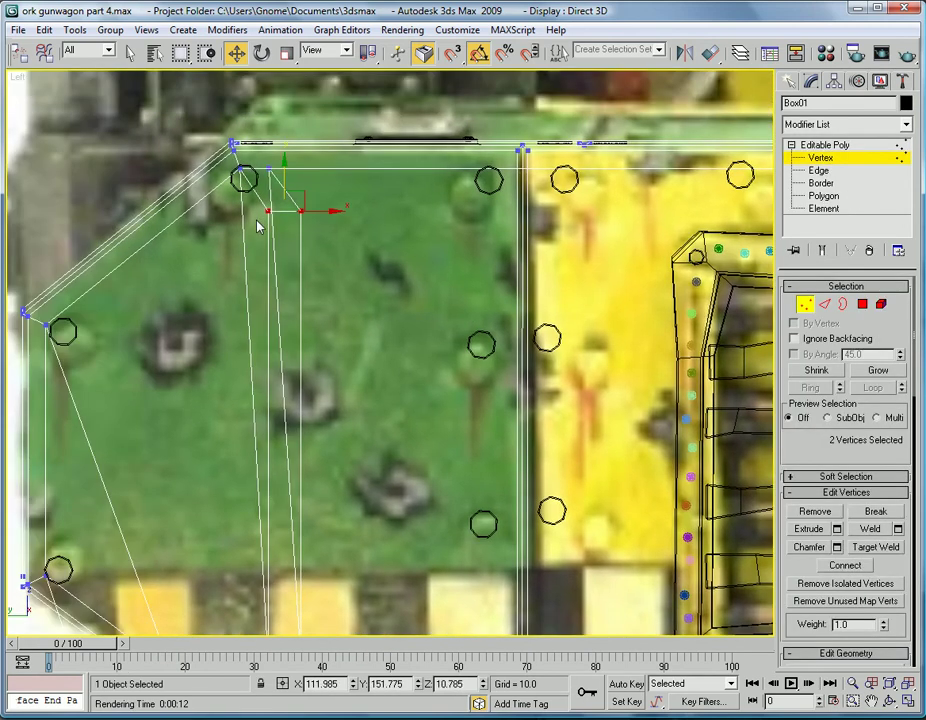
key("alt+w")
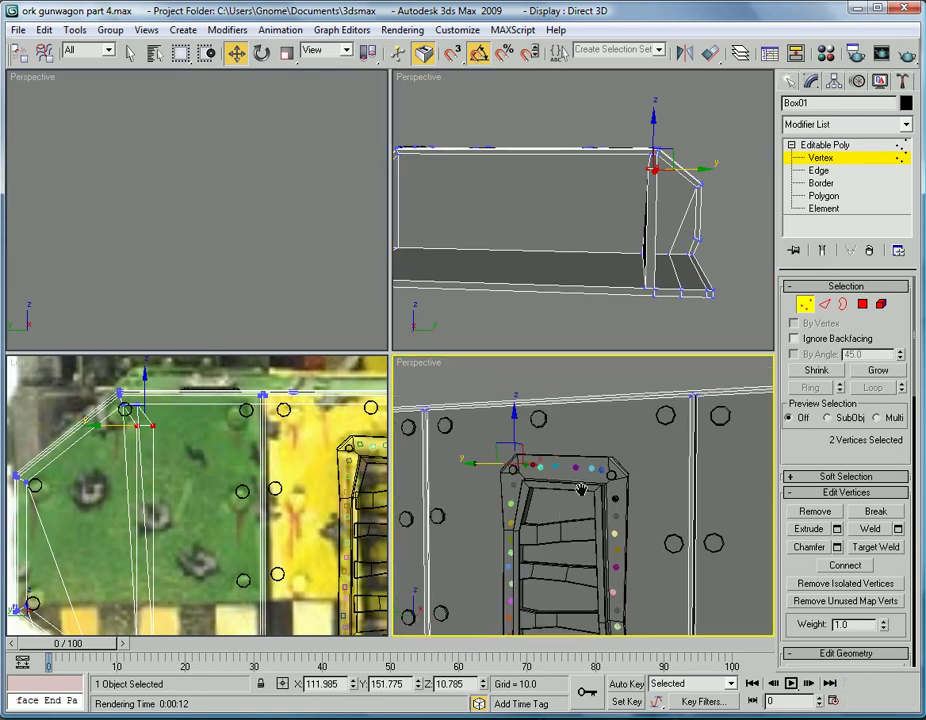
mouse_move(589, 494)
middle_mouse_down("alt")
mouse_move(668, 550)
mouse_move(798, 524)
middle_mouse_up("alt")
scroll(546, 471, "down", 5)
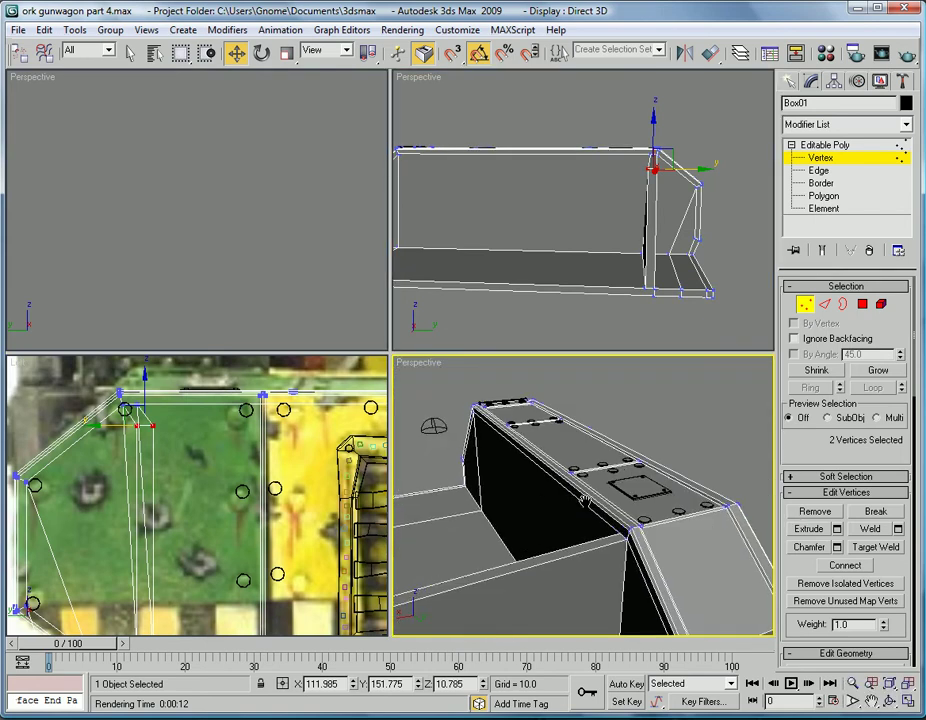
mouse_move(594, 503)
middle_mouse_down("alt")
mouse_move(610, 527)
mouse_move(600, 515)
middle_mouse_up("alt")
scroll(228, 476, "up", 4)
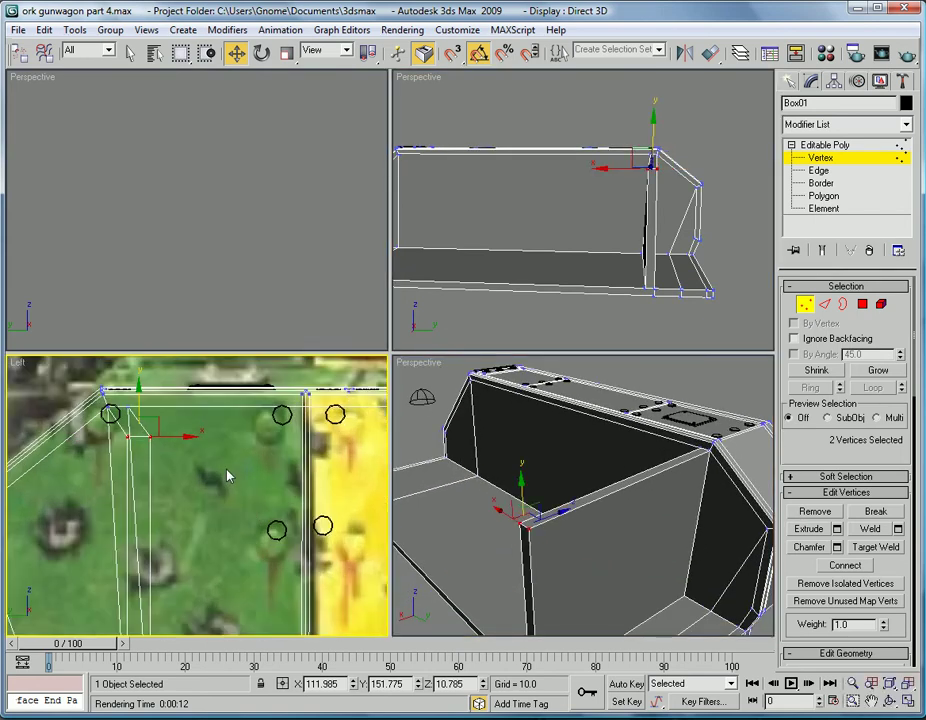
middle_click_drag(228, 476, 258, 467)
left_click_drag(171, 400, 173, 369)
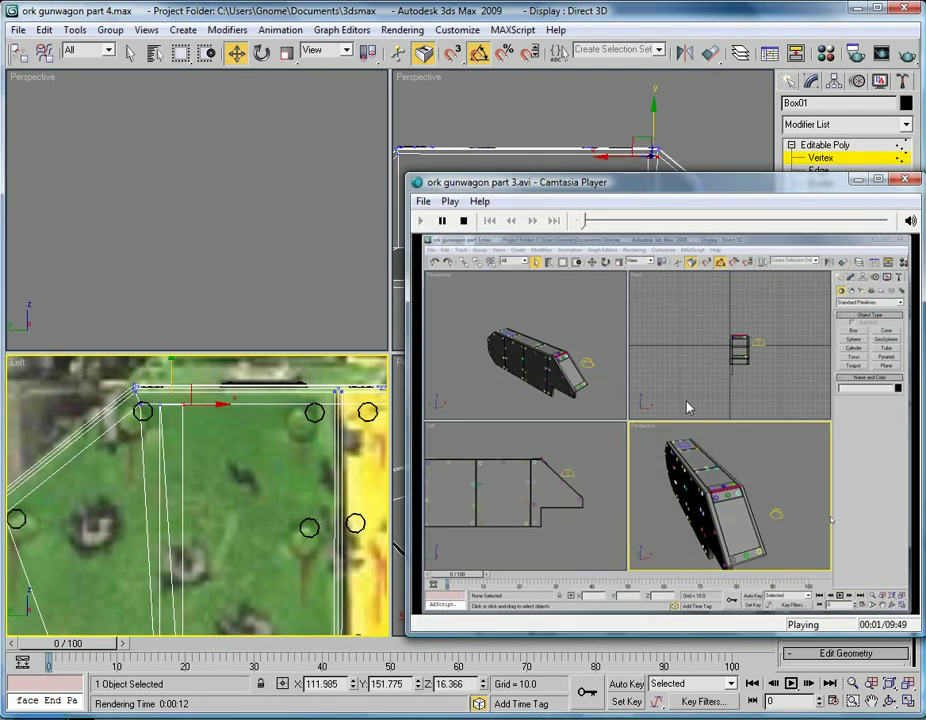
Dismiss the Camtasia Player window and shift the cross wall's two free-end upper vertices slightly to Y 151.403
left_click(857, 180)
scroll(240, 440, "up", 3)
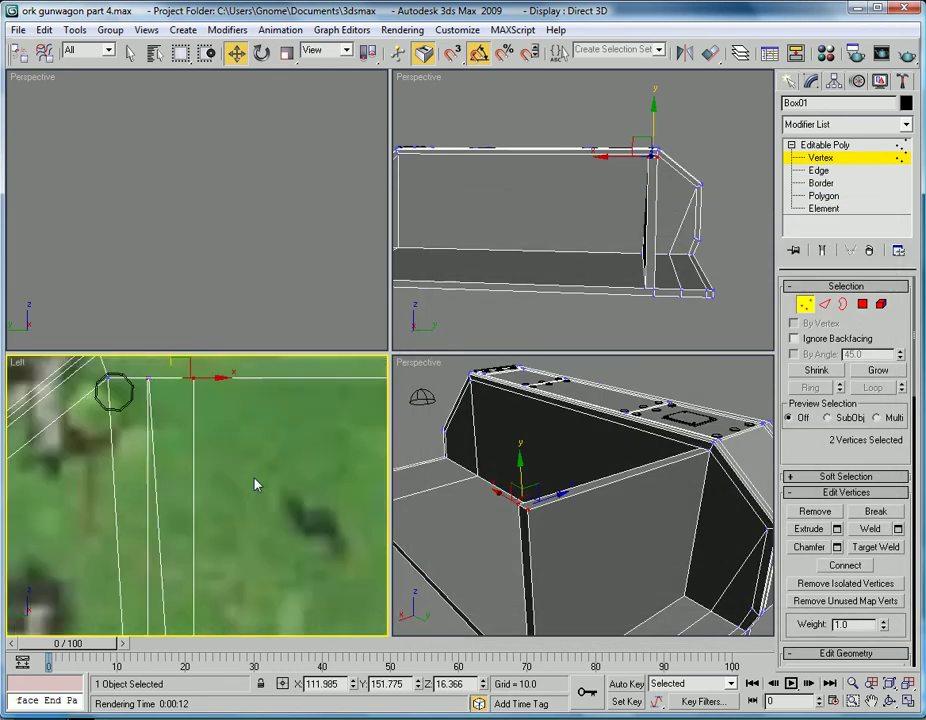
mouse_move(222, 460)
left_mouse_down()
mouse_move(122, 458)
mouse_move(157, 442)
mouse_move(200, 455)
mouse_move(262, 452)
mouse_move(227, 460)
left_mouse_up()
Move the welded upper vertex at the side wall to Y 149.269, in line with the cross wall's forward face
scroll(283, 550, "down", 5)
scroll(257, 413, "up", 8)
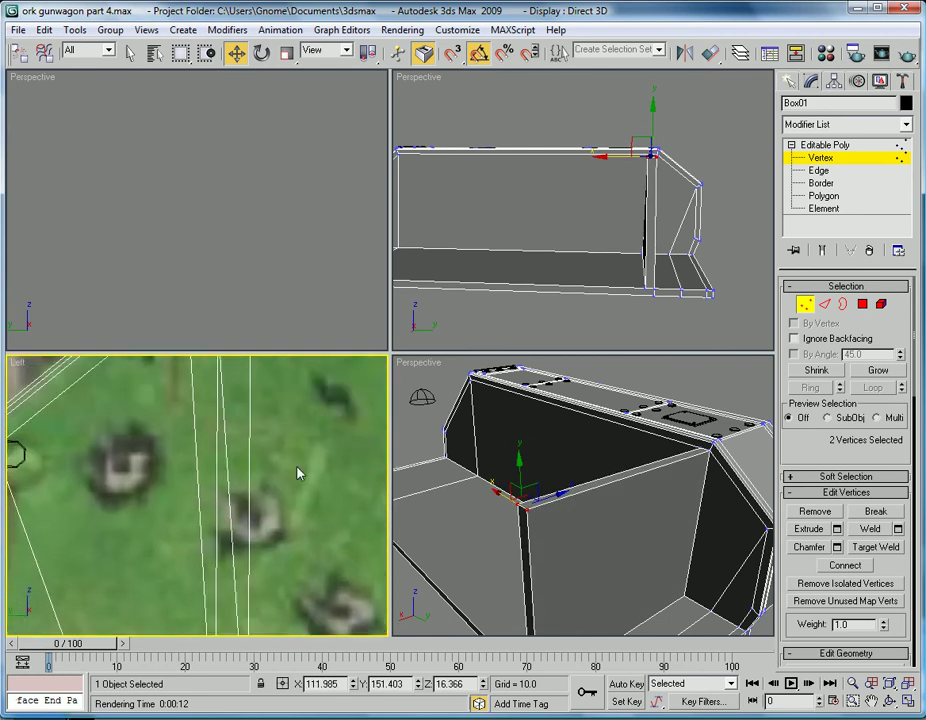
scroll(250, 470, "down", 4)
middle_click_drag(244, 525, 225, 556)
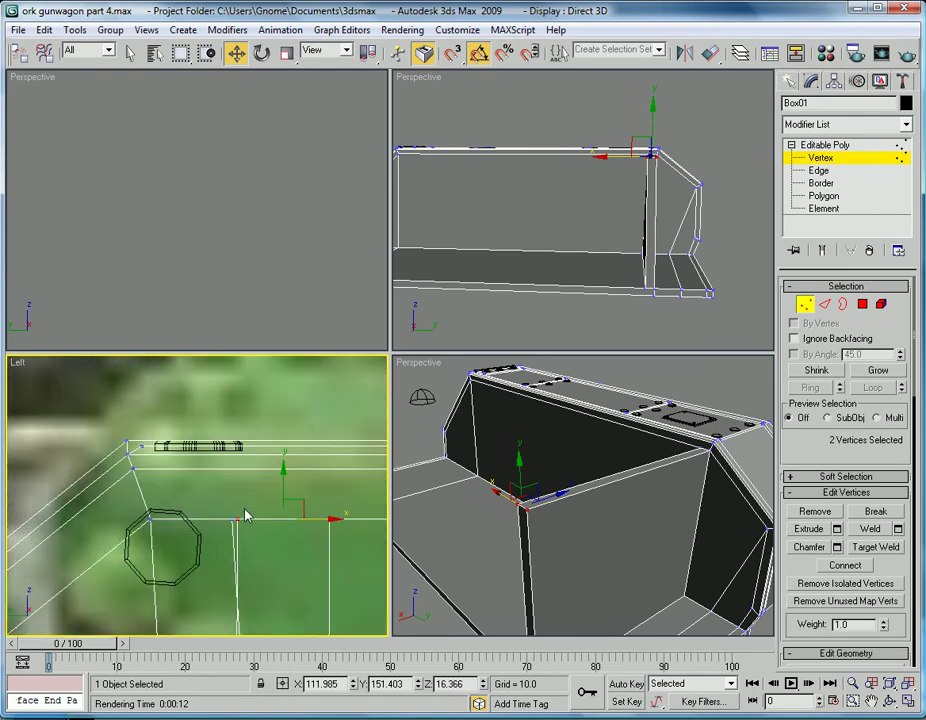
middle_click_drag(244, 510, 206, 458)
left_click(217, 462)
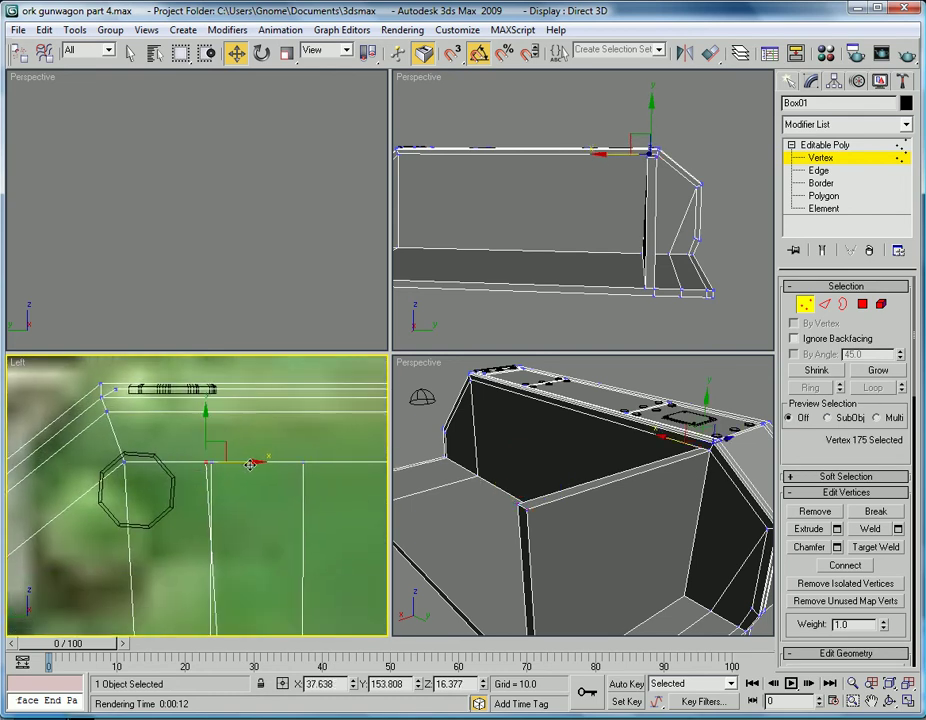
left_click_drag(250, 462, 345, 474)
Try moving the side wall's rear upper corner vertex toward the cross wall, and undo the last move
left_click(124, 461)
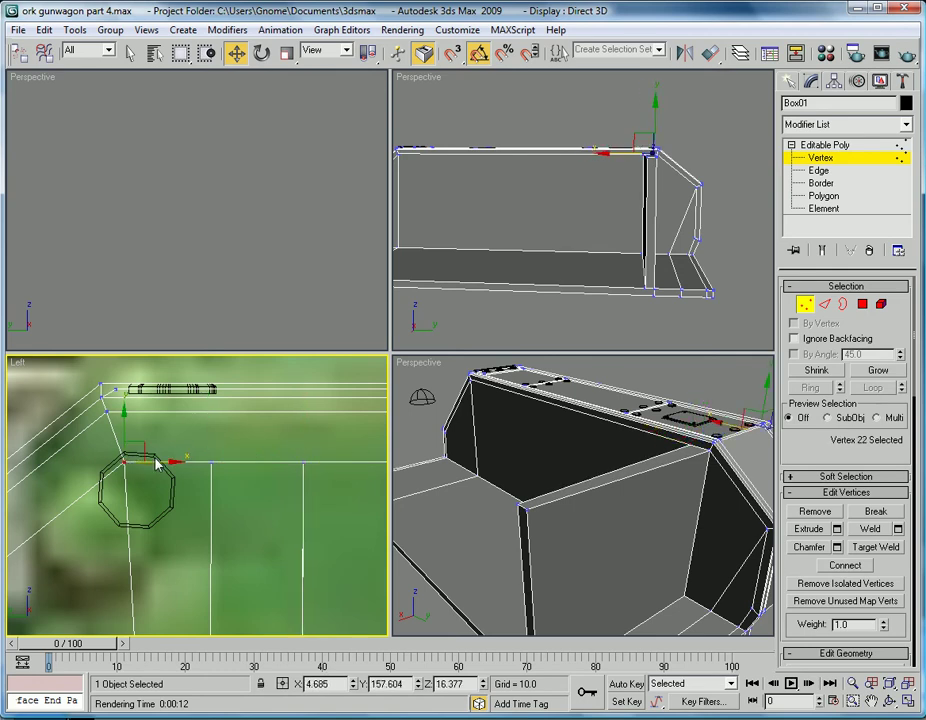
left_click_drag(237, 463, 161, 468)
left_click_drag(96, 441, 47, 440)
key("ctrl+z")
Reselect the cross wall's welded forward upper vertex and fine-tune its position to Y 149.278
middle_click_drag(490, 436, 372, 460)
left_click(302, 462)
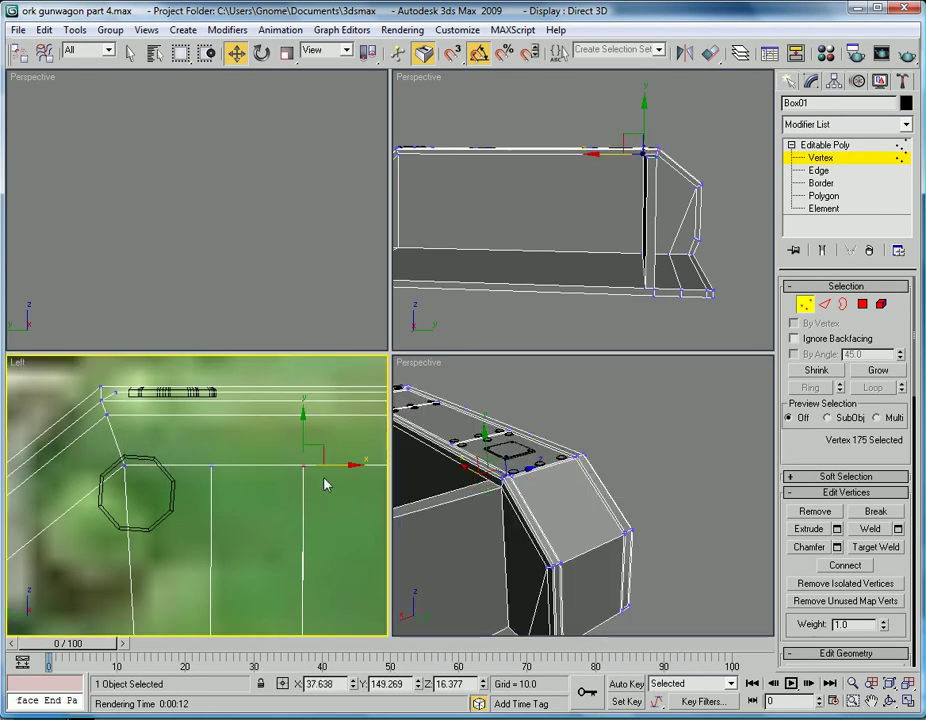
mouse_move(340, 467)
left_mouse_down()
mouse_move(362, 467)
mouse_move(336, 475)
left_mouse_up()
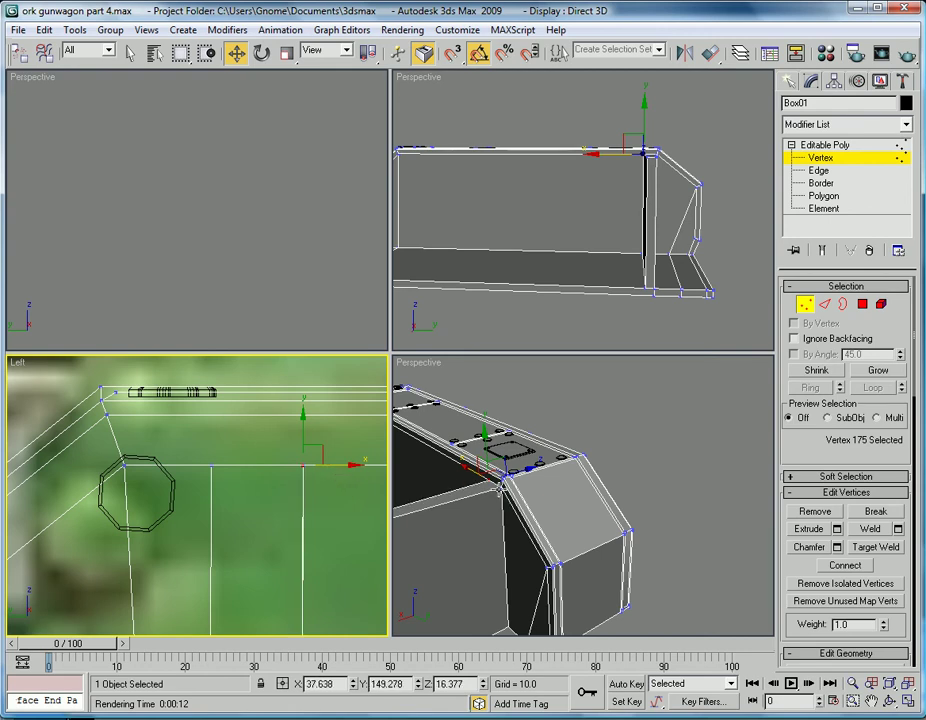
Move the cross wall's welded rear upper vertex at the side wall to Y 153.573, in line with the wall's rear face
left_click(125, 463)
left_click_drag(165, 463, 246, 465)
scroll(287, 511, "down", 8)
middle_click_drag(287, 511, 288, 483)
scroll(288, 483, "up", 1)
right_click(475, 516)
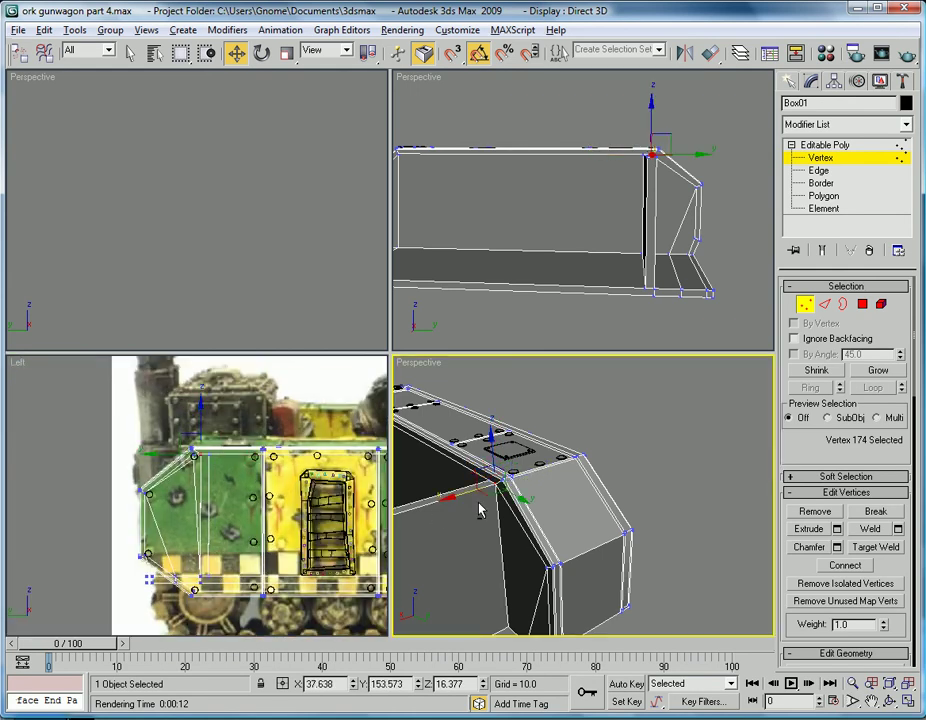
key("alt+w")
middle_click_drag(488, 480, 600, 446, "alt")
middle_click_drag(531, 486, 540, 448, "alt")
middle_click_drag(540, 448, 535, 505)
scroll(562, 468, "down", 4)
scroll(562, 453, "up", 4)
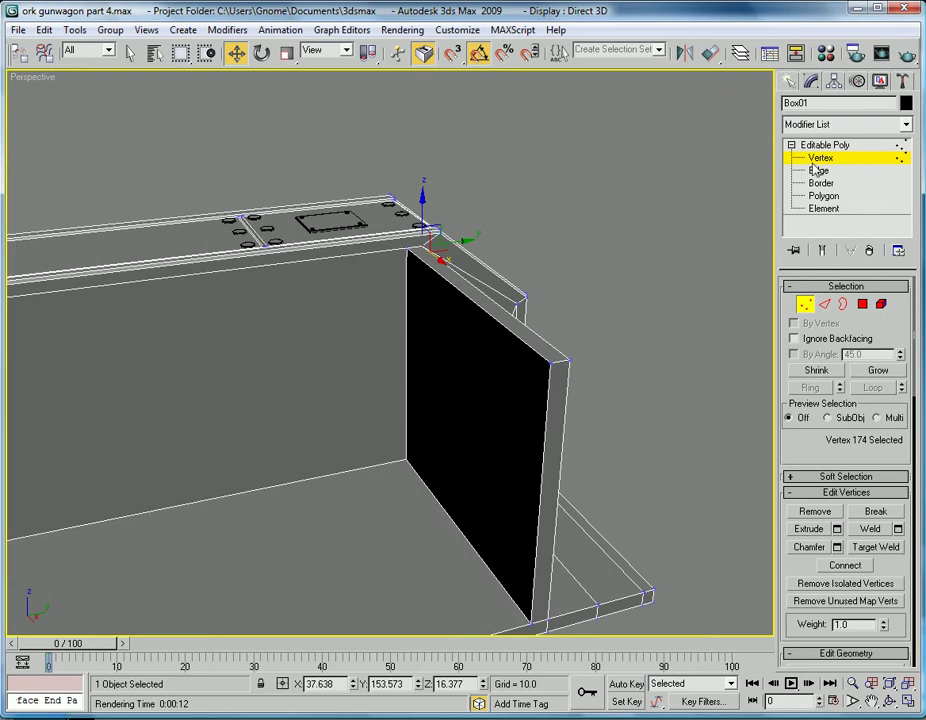
Chamfer six edges around the cross wall's joints, its upper sides and the floor-to-side-wall corner by 0.44 with 1 segment
left_click(818, 171)
left_click(409, 277)
middle_click_drag(407, 269, 396, 355, "alt")
left_click(344, 320, "ctrl")
middle_click_drag(344, 320, 488, 362, "alt")
left_click(389, 419, "ctrl")
left_click(411, 432, "ctrl")
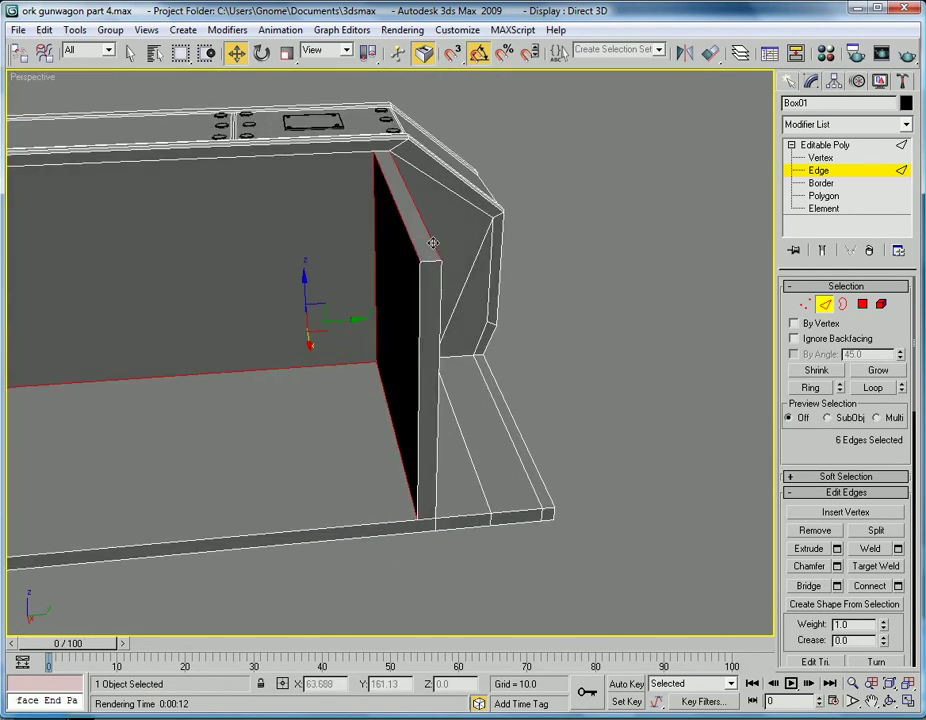
middle_click_drag(483, 295, 475, 319, "alt")
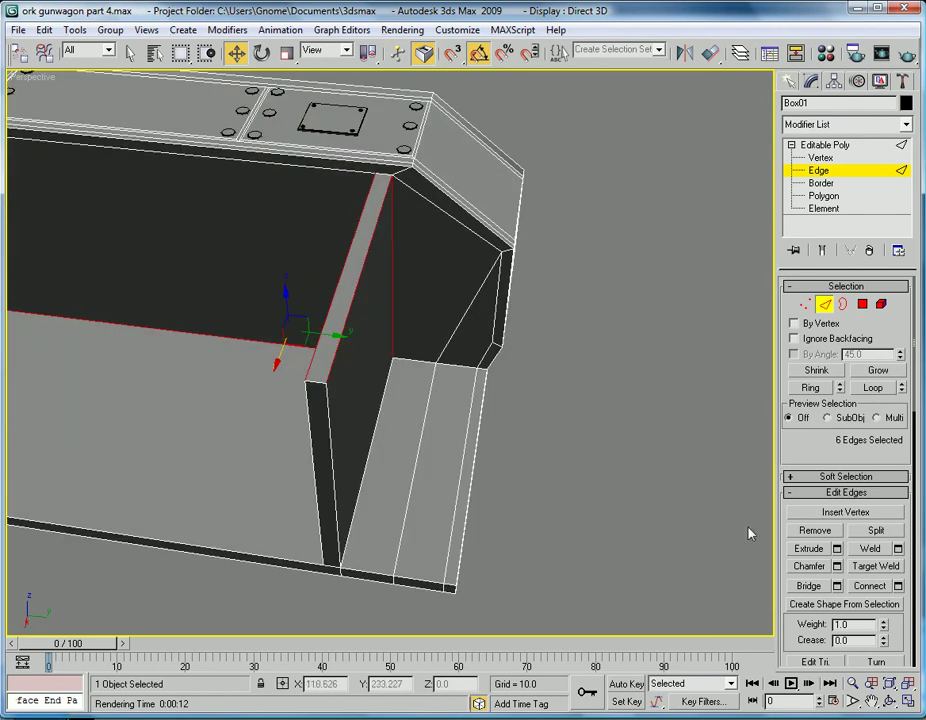
left_click(838, 566)
middle_click_drag(484, 377, 548, 310, "alt")
middle_click_drag(446, 250, 425, 430)
scroll(480, 350, "up", 3)
mouse_move(612, 176)
left_mouse_down()
mouse_move(606, 138)
mouse_move(614, 132)
mouse_move(612, 153)
left_mouse_up()
scroll(456, 388, "down", 4)
middle_click_drag(456, 388, 440, 375, "alt")
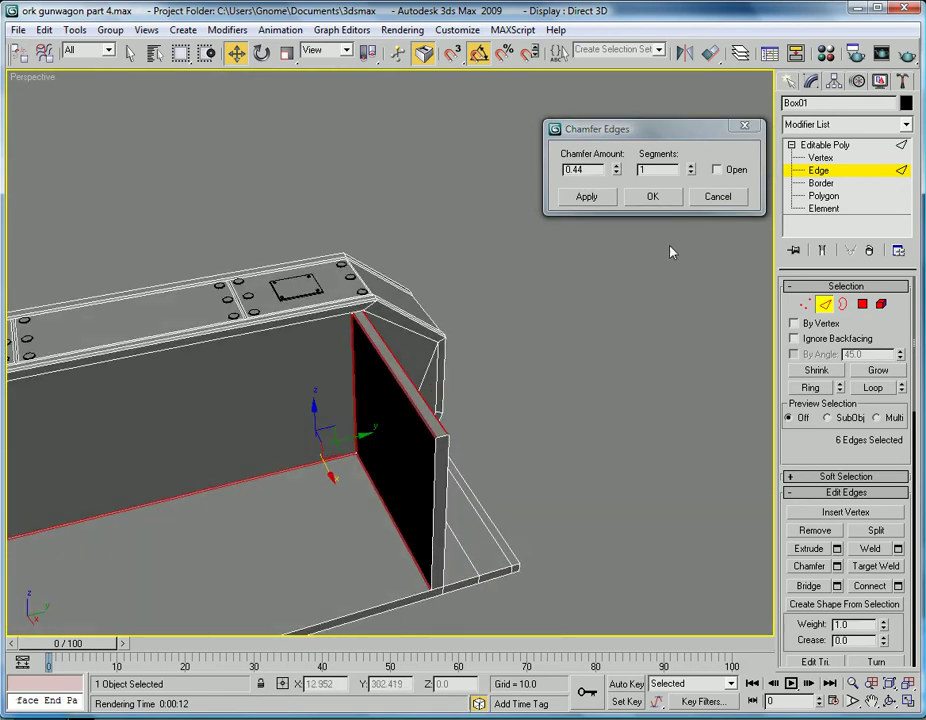
left_click(651, 197)
key("2")
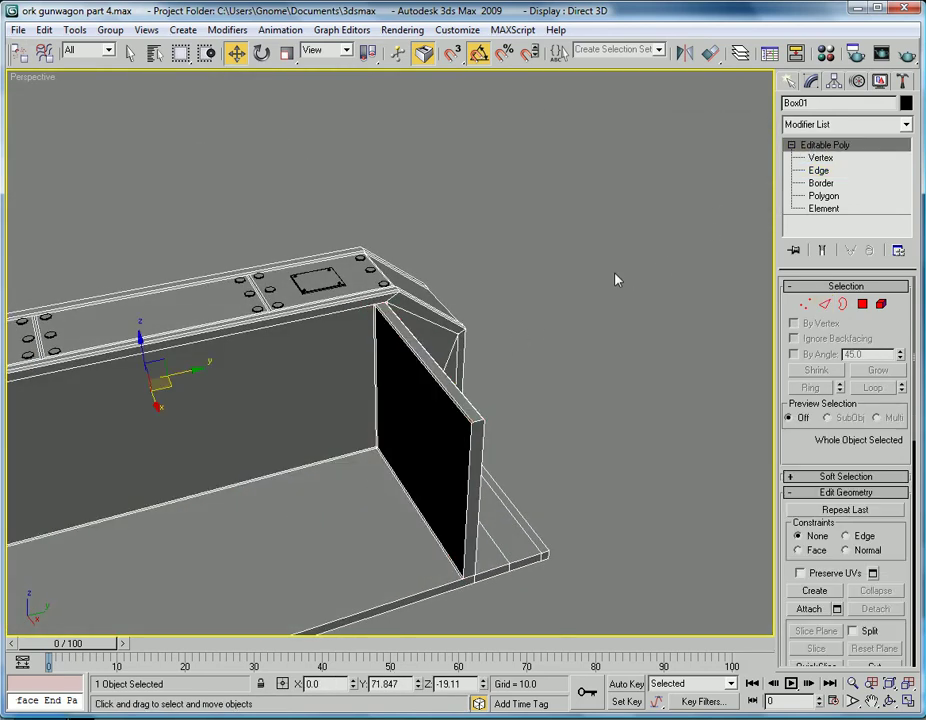
left_click(616, 280)
Compare the hull's rear and cross wall with the per front high2 reference photo in Windows Photo Gallery
middle_click_drag(616, 280, 347, 465, "alt")
scroll(393, 488, "up", 3)
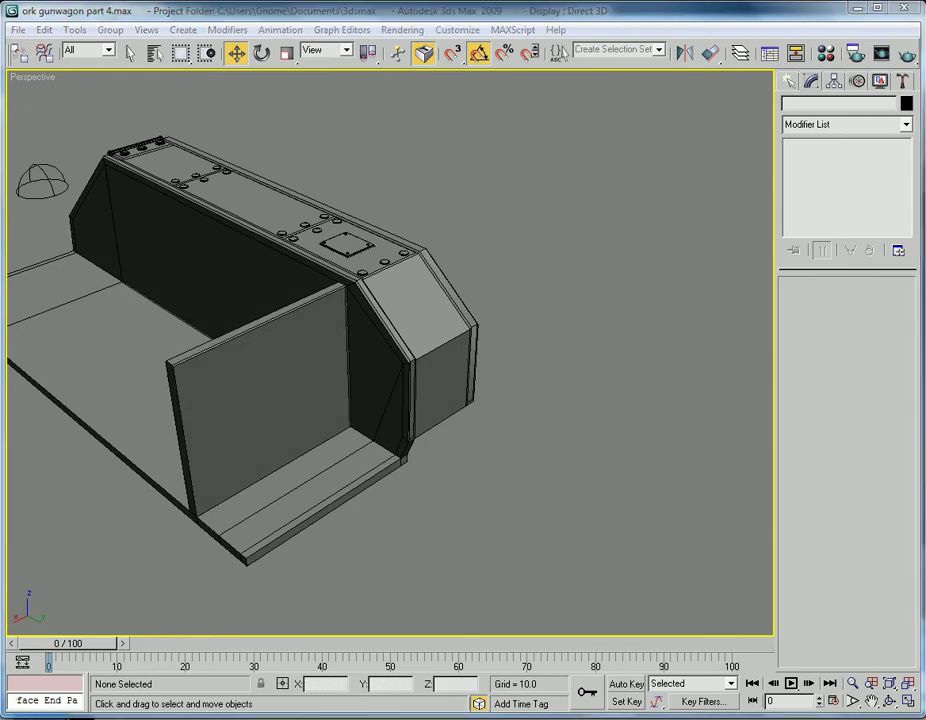
key("alt+Tab")
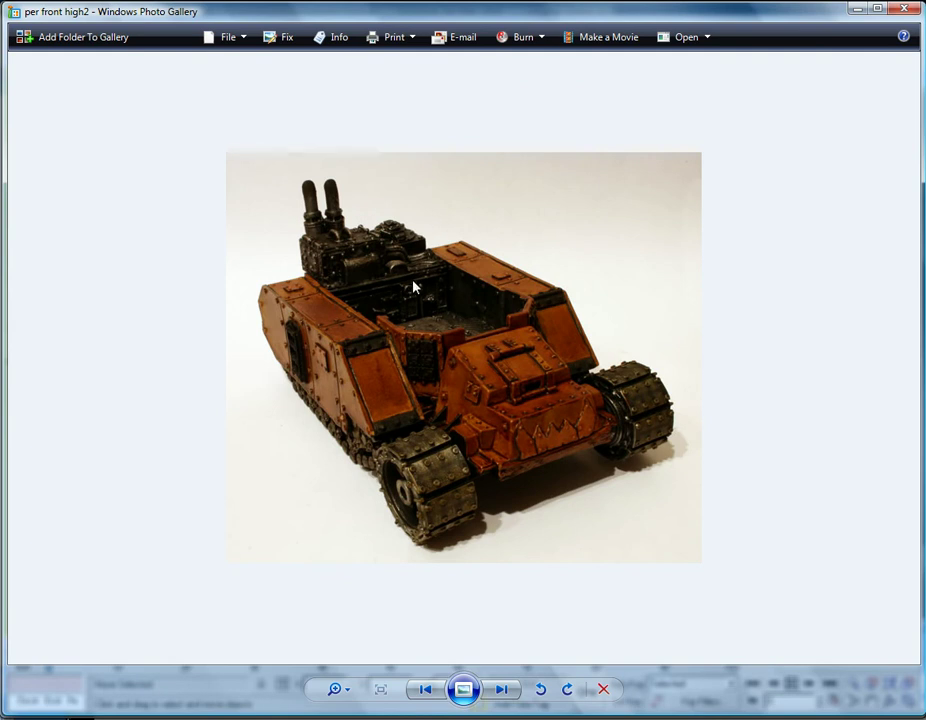
key("alt+Tab")
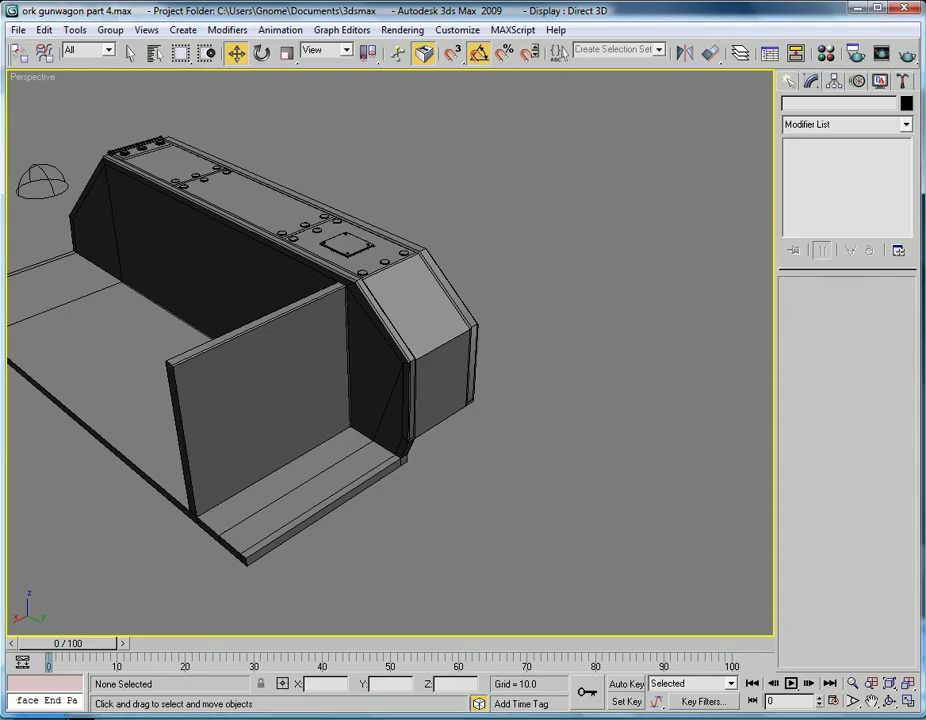
middle_click_drag(404, 441, 337, 411, "alt")
scroll(452, 405, "up", 3)
key("alt+Tab")
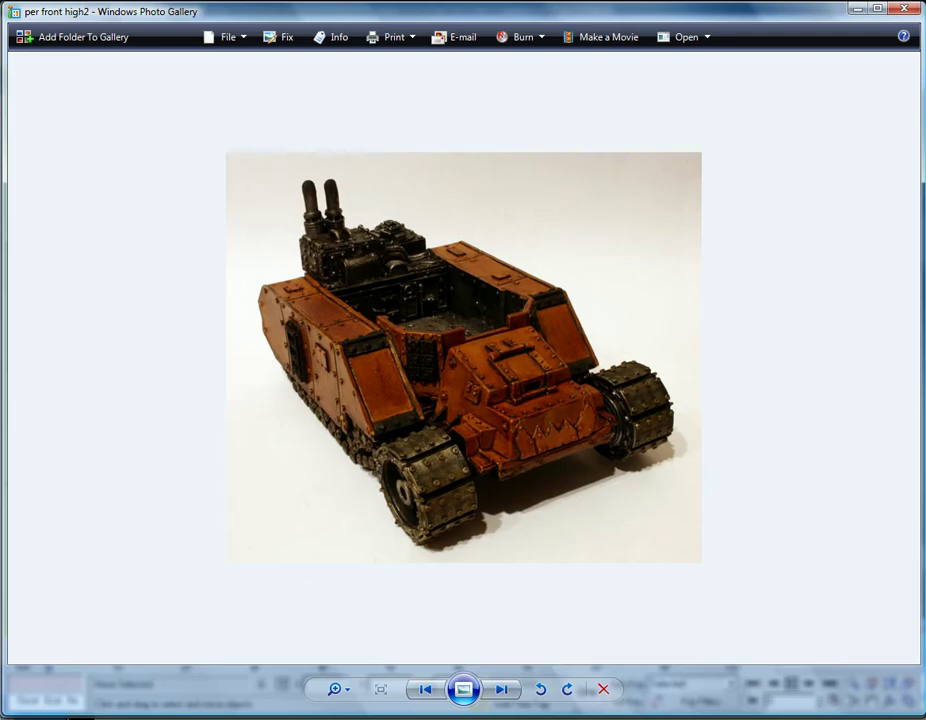
key("alt+Tab")
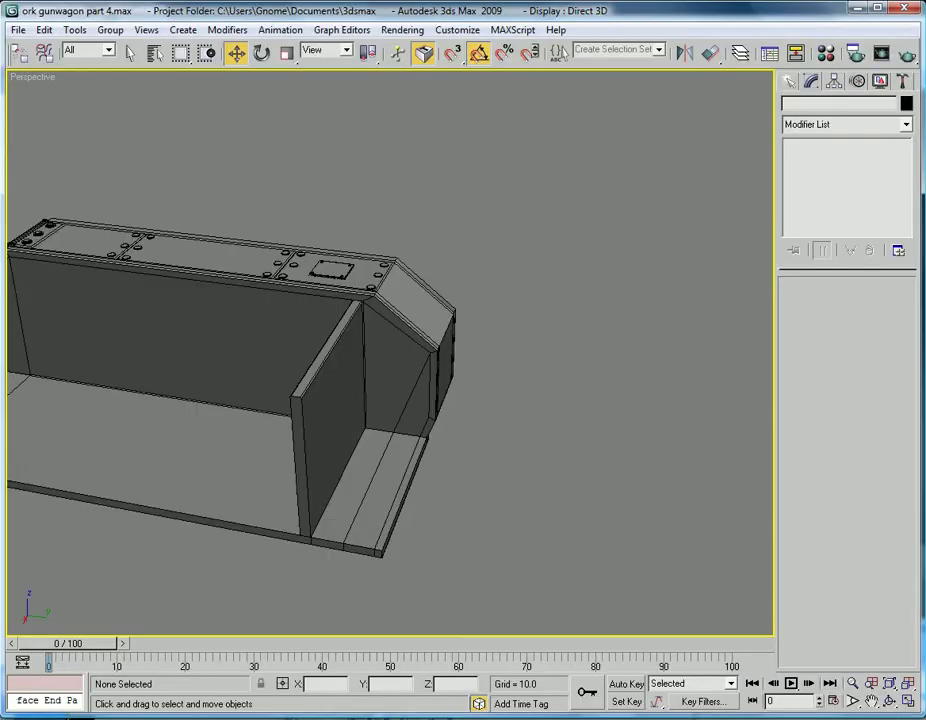
Shift the free-edge vertices of the hull's floor and cross wall along X toward the side wall to narrow the half
middle_click_drag(448, 411, 350, 458, "alt")
scroll(452, 413, "down", 6)
scroll(350, 458, "up", 2)
left_click(368, 293)
left_click(820, 159)
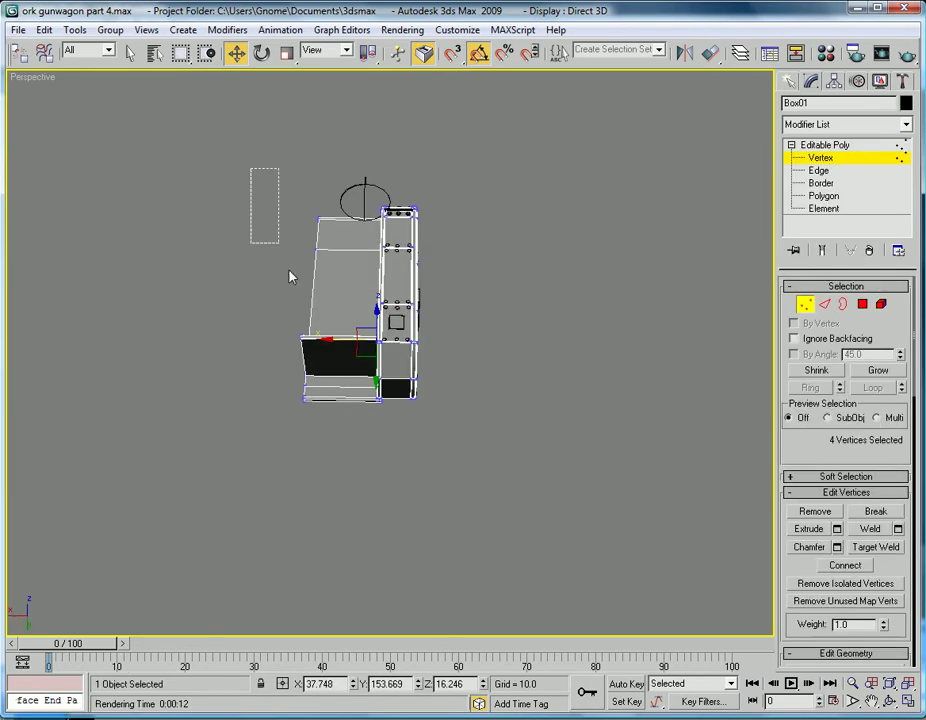
left_click_drag(341, 439, 262, 190)
left_click_drag(271, 328, 299, 323)
Try cloning the hull body, mirroring the clone on the X axis and aligning it against the original half
left_click(840, 144)
middle_click_drag(490, 278, 506, 314)
scroll(506, 314, "up", 3)
left_click_drag(420, 324, 213, 313, "shift")
left_click(465, 433)
left_click(684, 54)
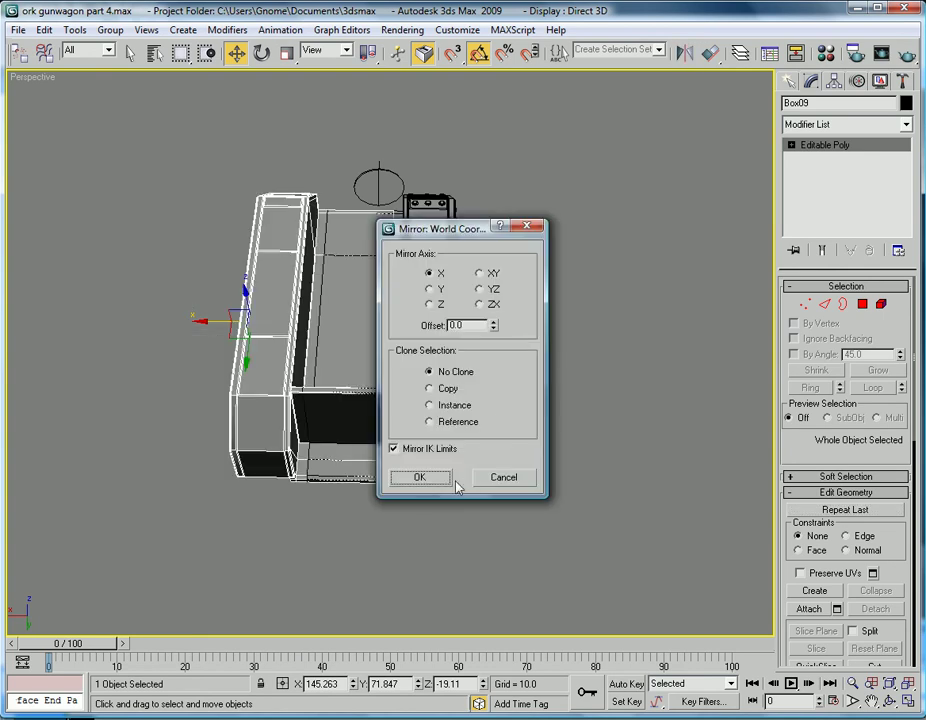
left_click(420, 478)
left_click_drag(219, 321, 138, 322)
Check the overall hull width and proportions against the reference photo in Windows Photo Gallery
middle_click_drag(138, 322, 275, 207, "alt")
scroll(275, 207, "down", 4)
middle_click_drag(500, 430, 417, 485, "alt")
scroll(539, 396, "up", 3)
key("alt+Tab")
key("alt+Tab")
key("alt+Tab")
key("alt+Tab")
key("alt+Tab")
key("alt+Tab")
middle_click_drag(539, 511, 521, 544, "alt")
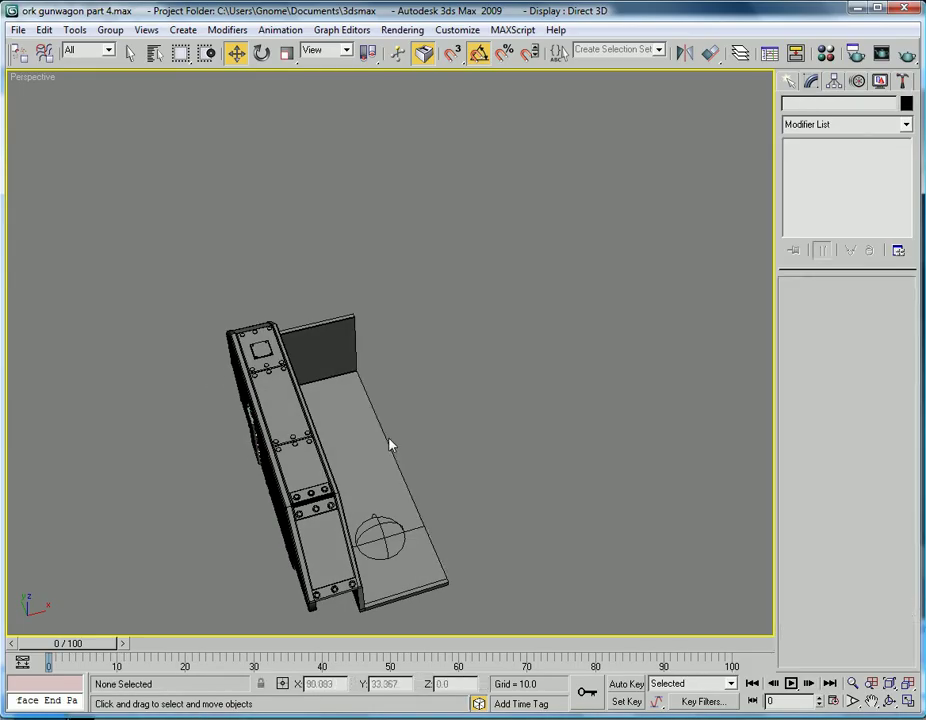
Move the free-edge vertices of the floor and cross wall slightly further toward the side wall
left_click(356, 405)
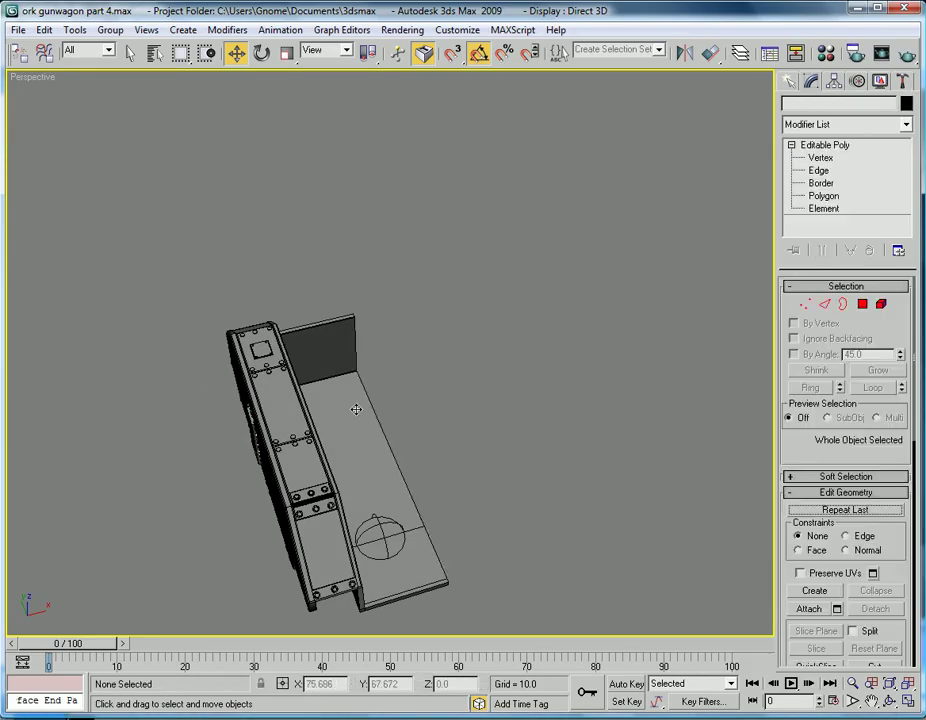
key("1")
mouse_move(575, 360)
middle_mouse_down("alt")
mouse_move(558, 347)
mouse_move(578, 344)
middle_mouse_up("alt")
left_click_drag(419, 399, 407, 400)
Try the narrowed width by cloning the hull body, mirroring the clone on X and moving it to meet the original
left_click(826, 147)
middle_click_drag(412, 379, 414, 380)
scroll(414, 380, "down", 3)
left_click_drag(331, 397, 475, 400, "shift")
left_click(459, 438)
left_click(684, 52)
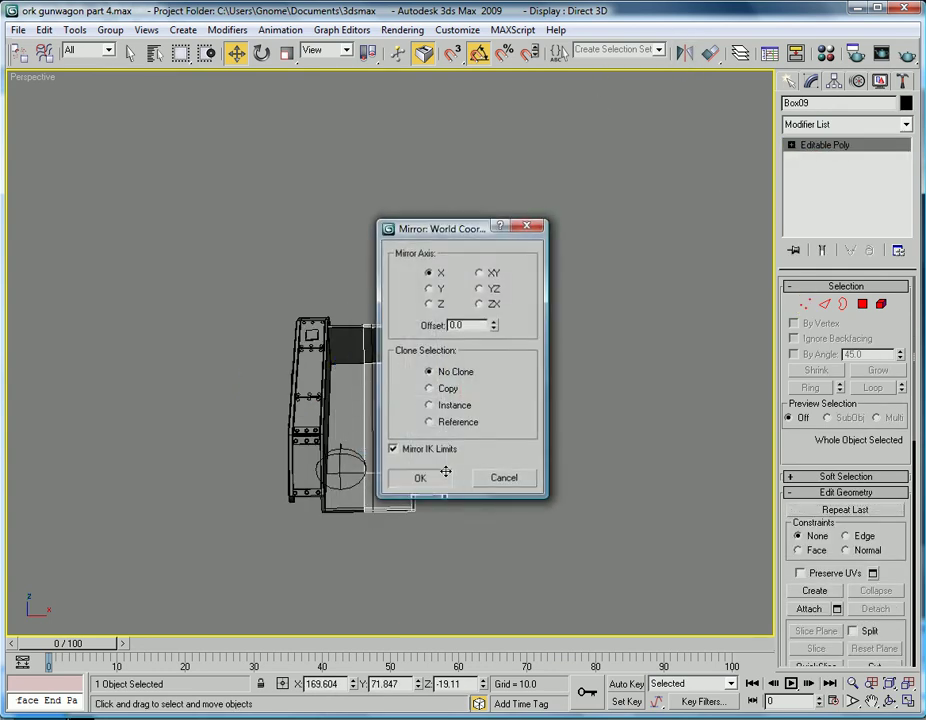
left_click(420, 532)
left_click_drag(508, 413, 524, 413)
Dismiss Camtasia's Production Results window and compare the full hull width with the per front high2 reference photo
middle_click_drag(398, 470, 455, 508, "alt")
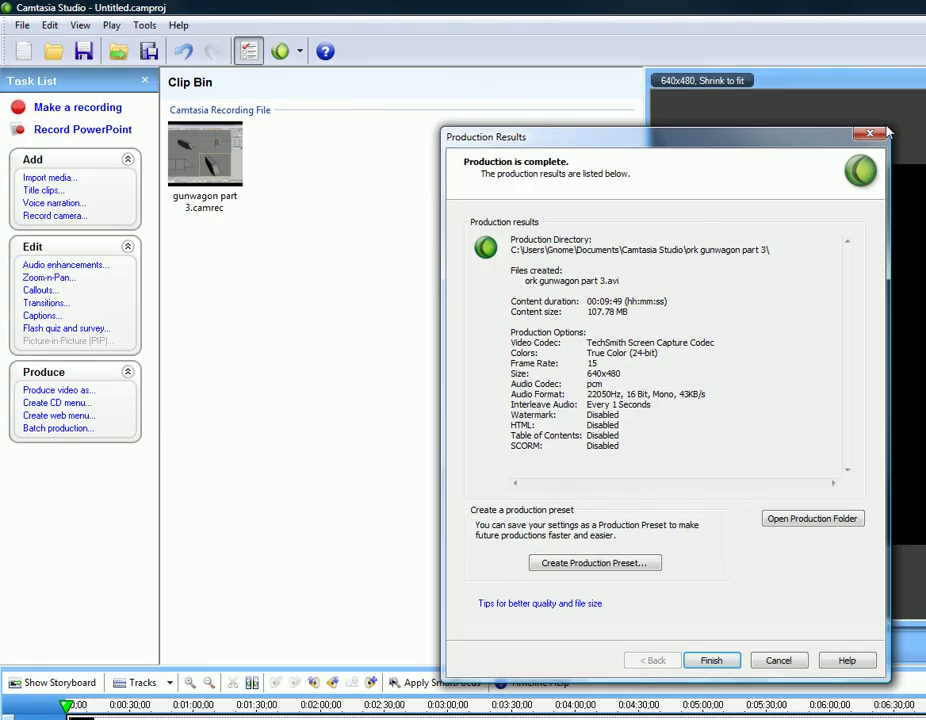
left_click(712, 659)
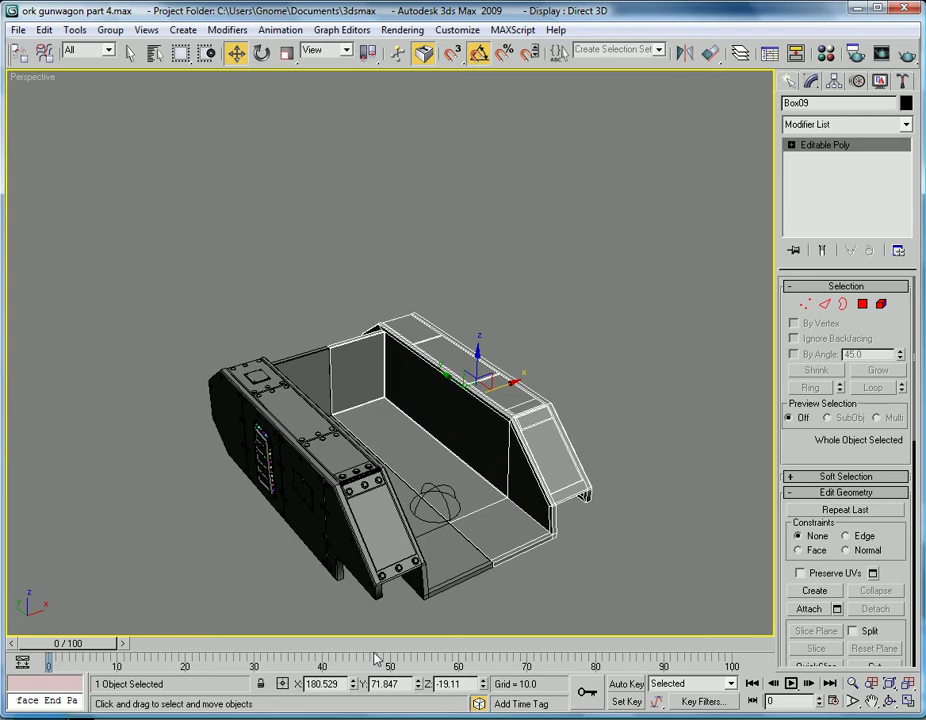
middle_click_drag(543, 410, 564, 368, "alt")
scroll(545, 375, "up", 1)
middle_click_drag(545, 414, 506, 446)
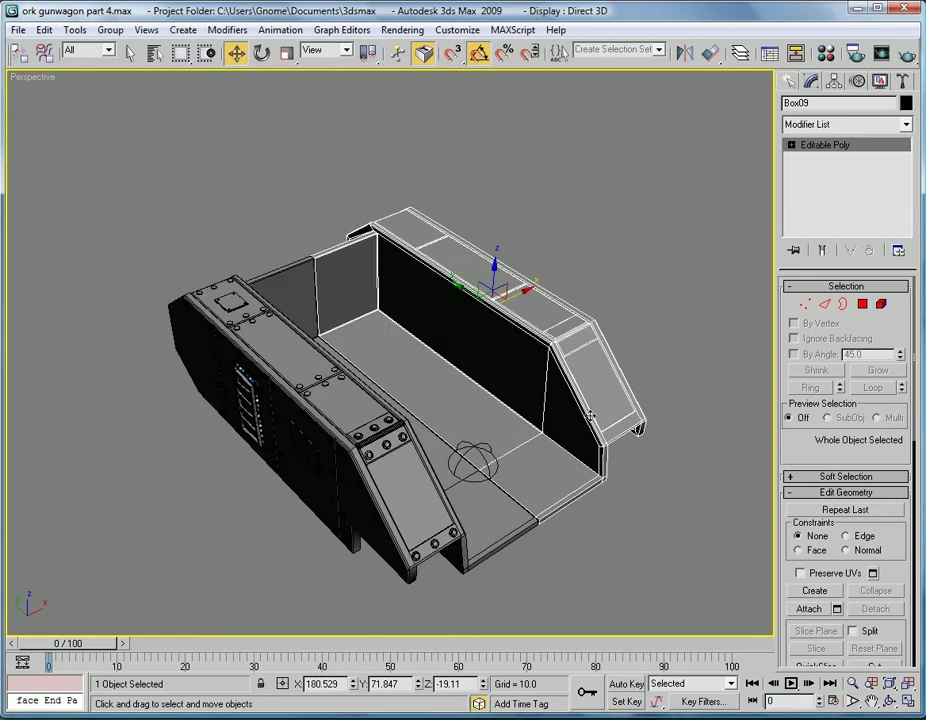
middle_click_drag(592, 418, 507, 408, "alt")
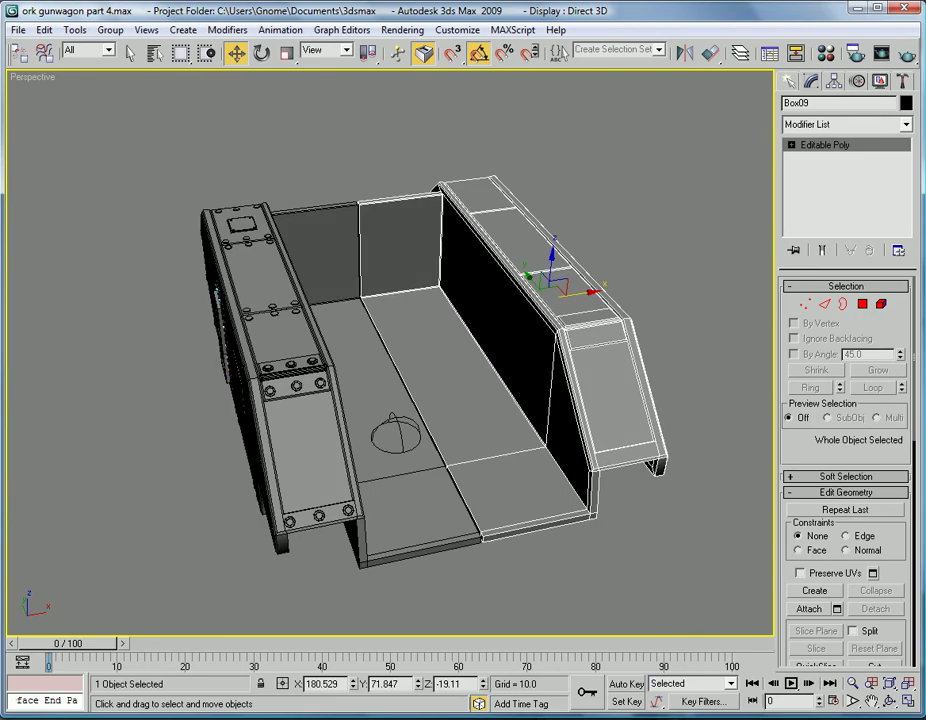
key("alt+Tab")
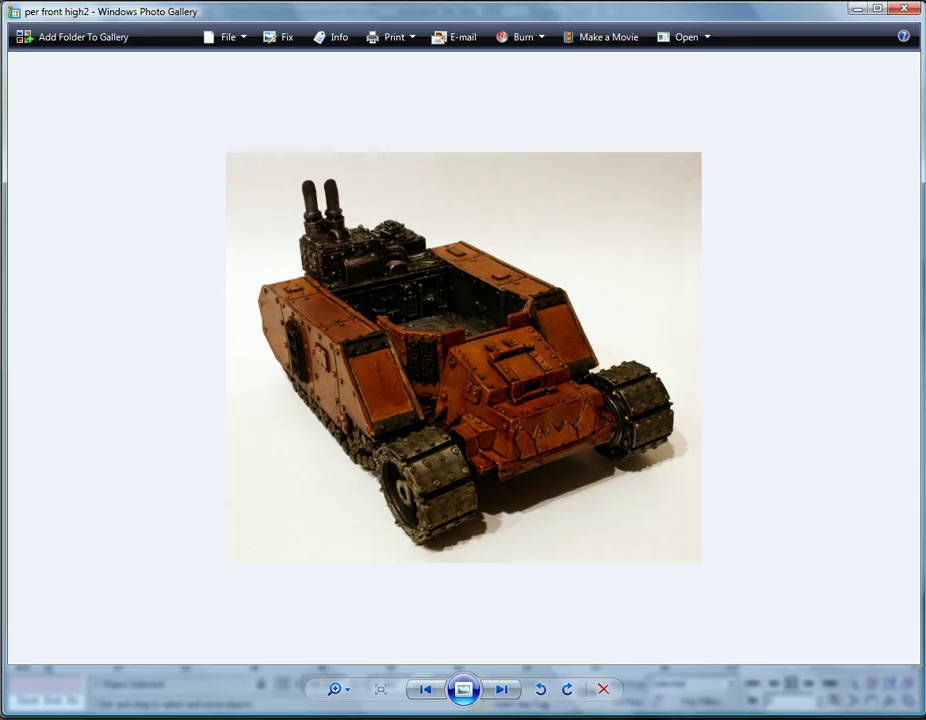
key("alt+Tab")
Delete the mirrored trial copy of the hull body and the skylight from the scene
mouse_move(515, 396)
middle_mouse_down("alt")
mouse_move(591, 368)
mouse_move(512, 392)
middle_mouse_up("alt")
key("Delete")
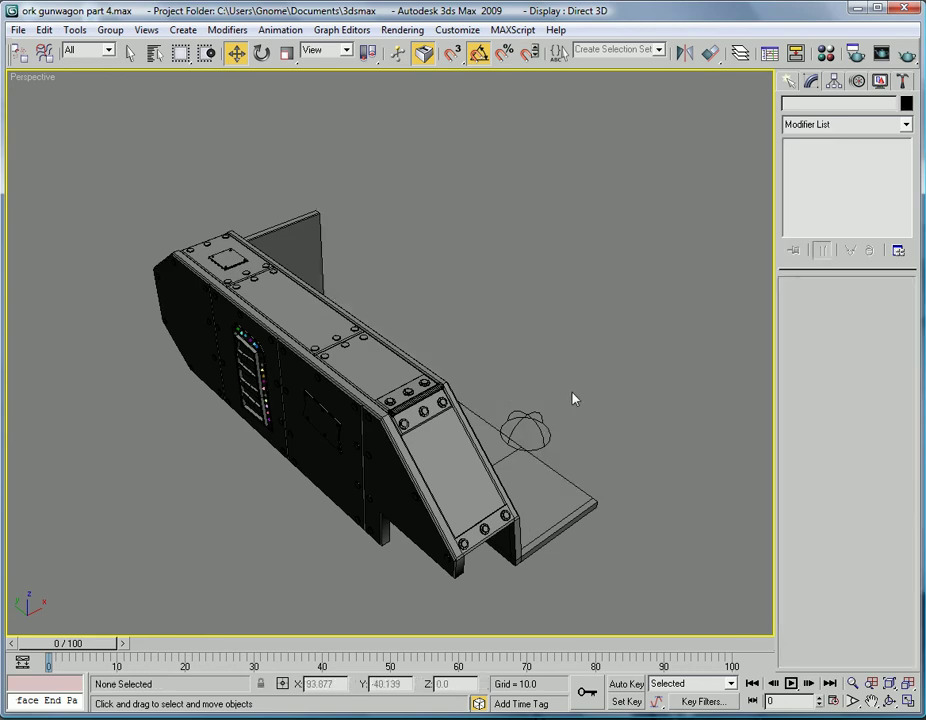
left_click(539, 421)
right_click(532, 416)
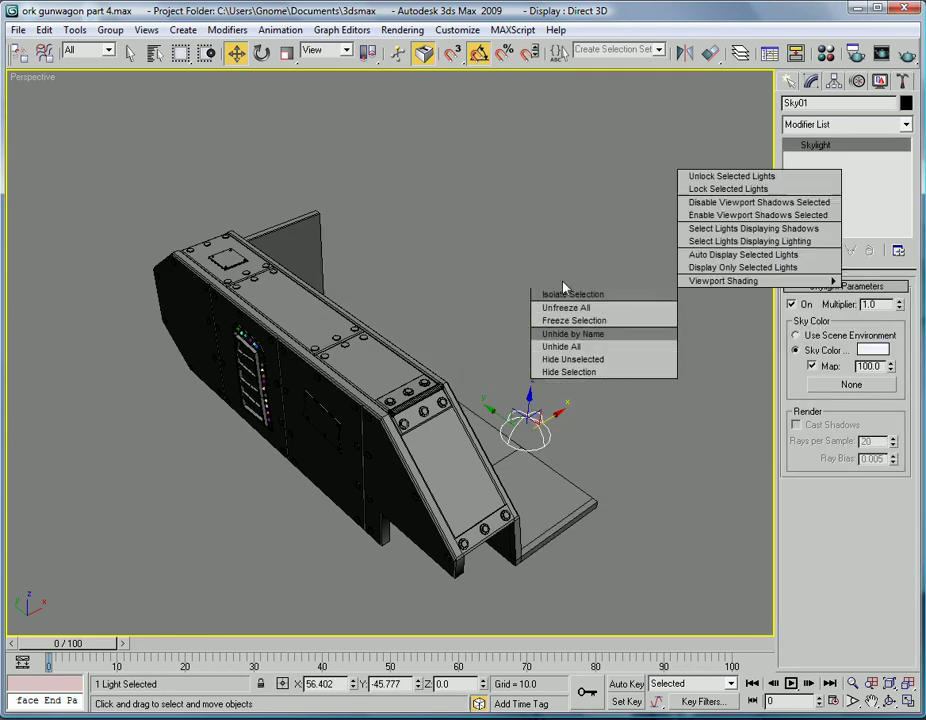
left_click(566, 341)
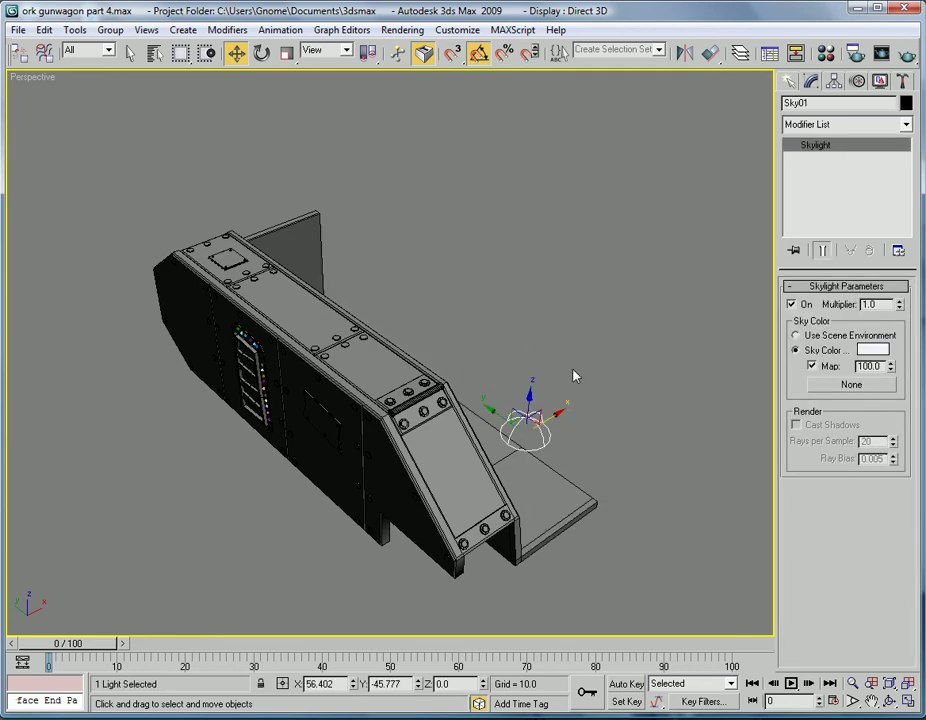
key("Delete")
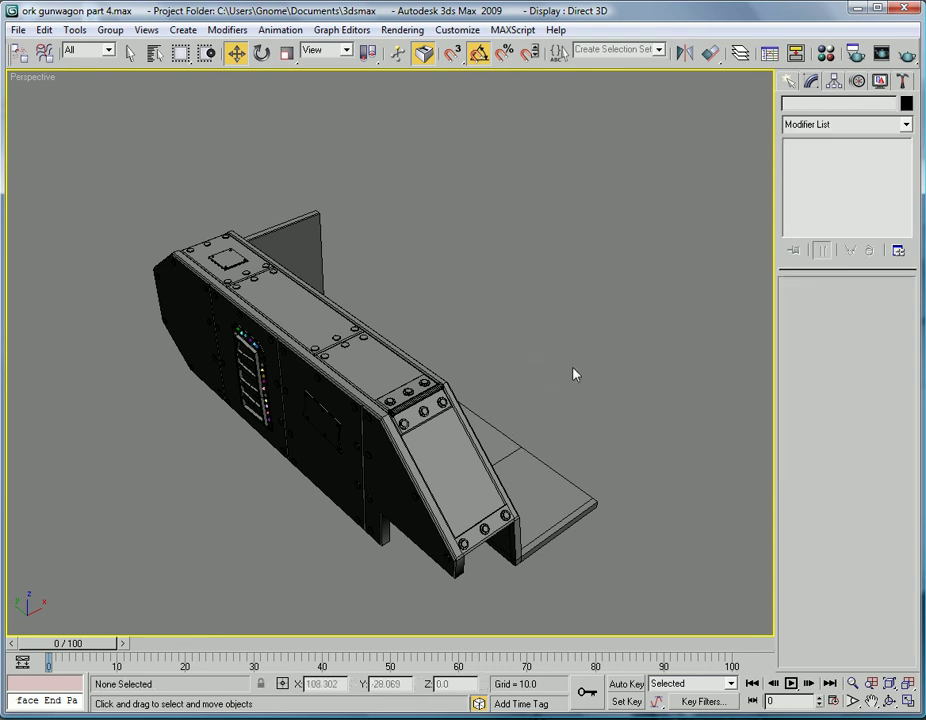
Select all the rivets, plates and door details without the hull body, and activate Select and Link
middle_click_drag(650, 373, 591, 370, "alt")
left_click_drag(75, 145, 510, 515)
middle_click_drag(568, 488, 626, 475, "alt")
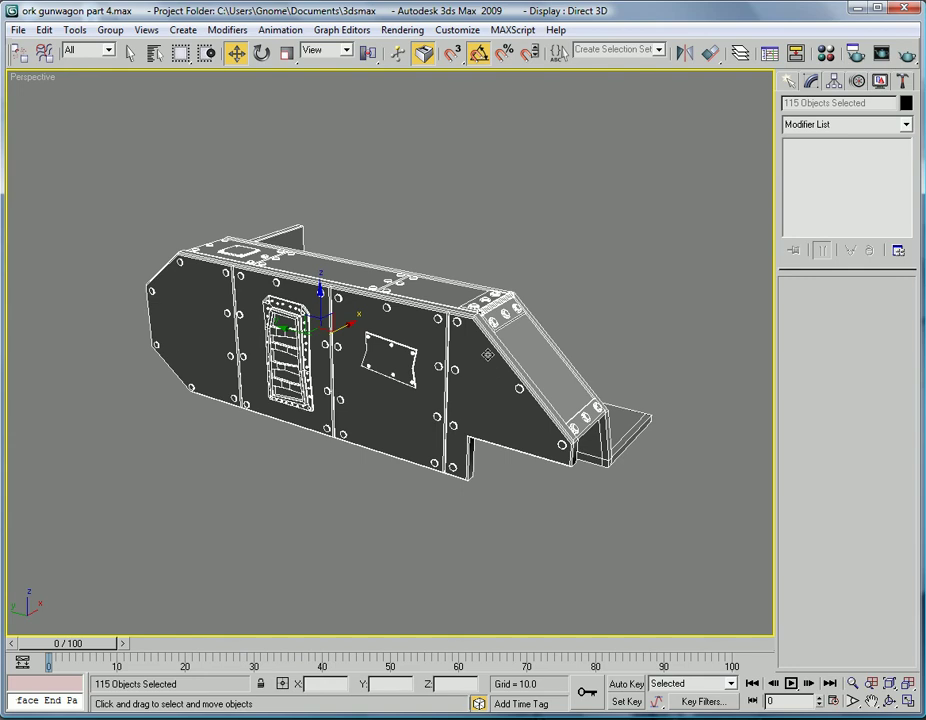
left_click(488, 355, "alt")
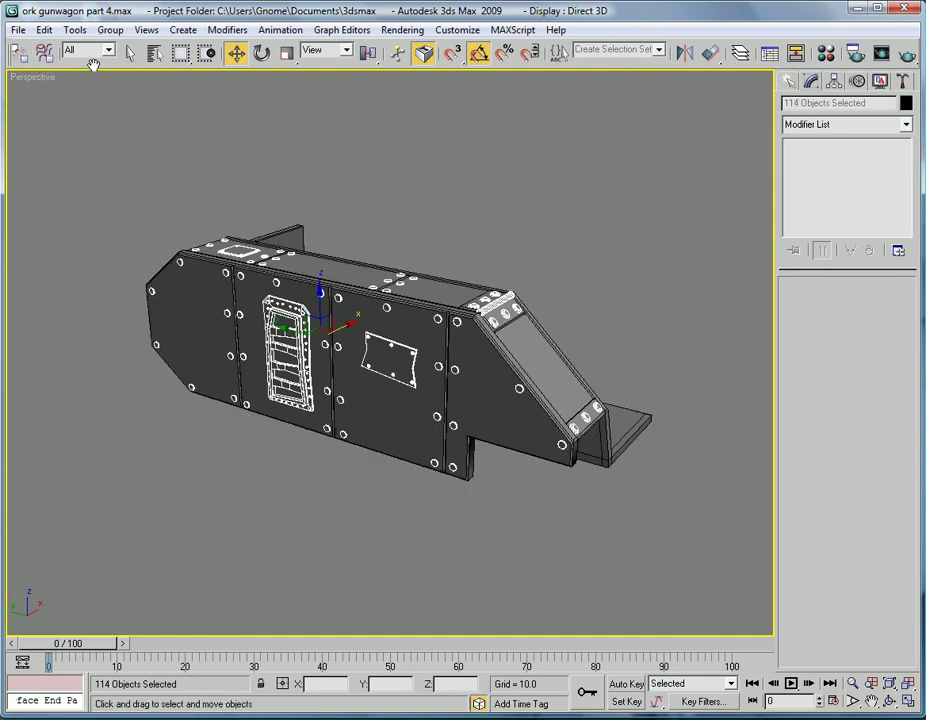
left_click_drag(93, 64, 320, 60)
left_click(79, 52)
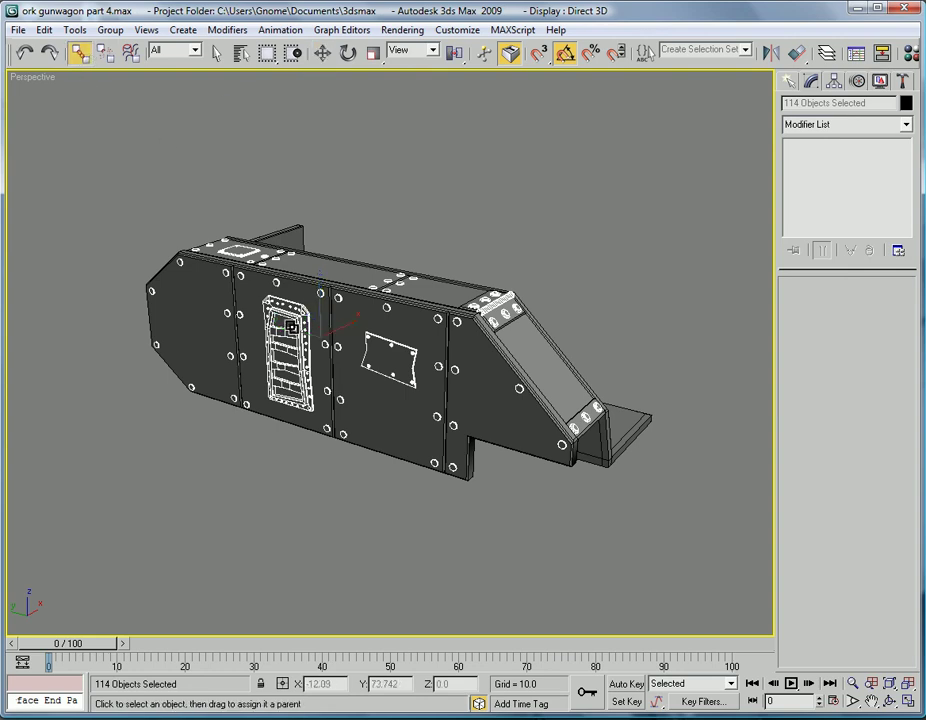
Add the hull body to the selection and clone the complete detailed half once as a Copy, offset along X
middle_click_drag(291, 327, 320, 345, "alt")
left_click(358, 333, "ctrl")
key("w")
left_click_drag(220, 328, 495, 258, "shift")
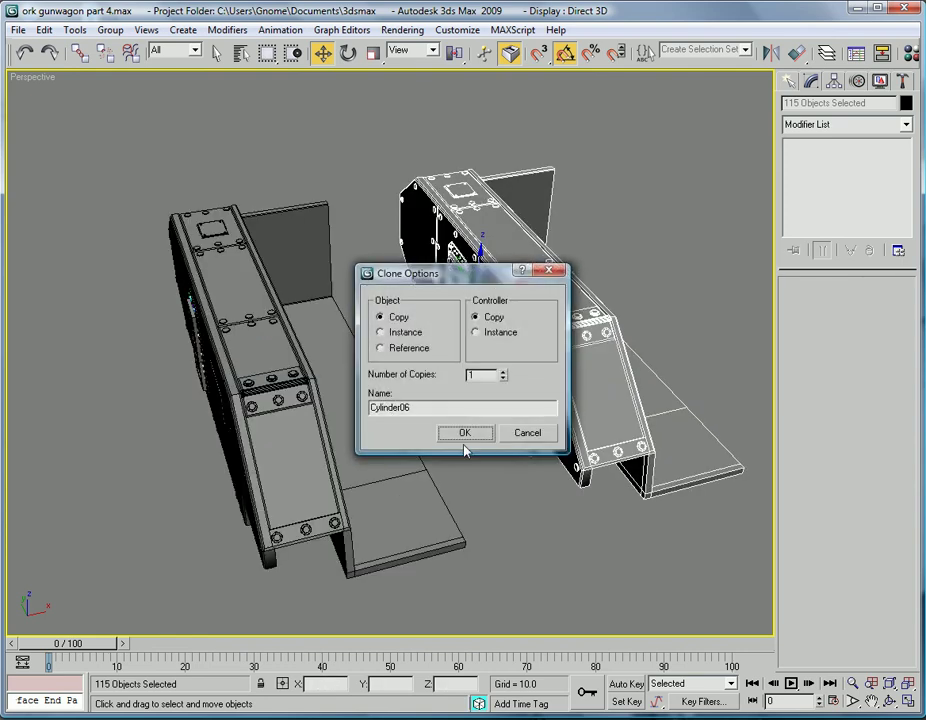
left_click(464, 434)
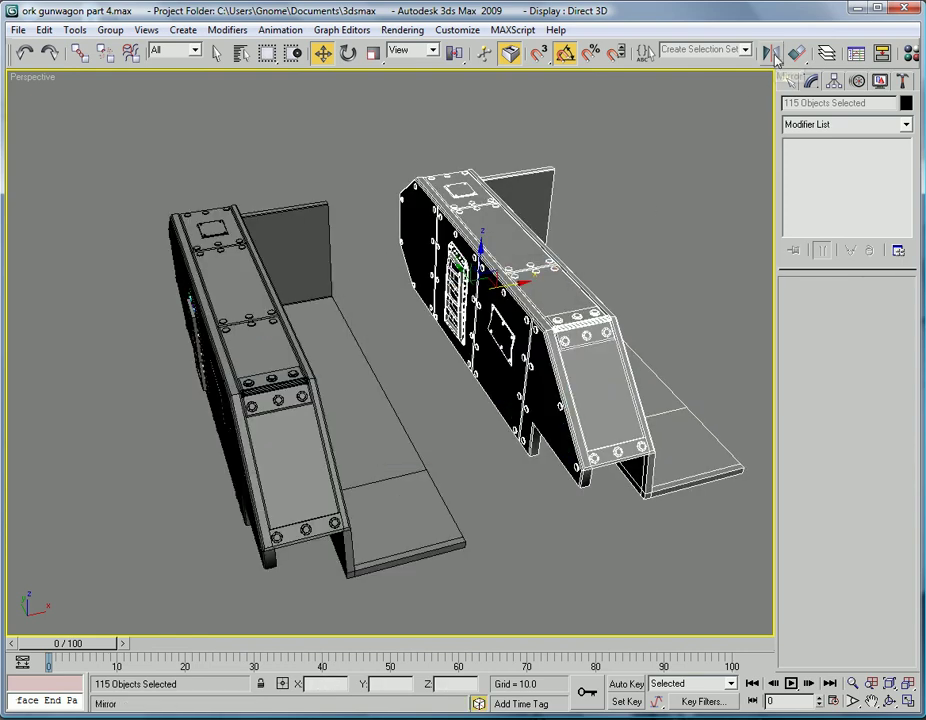
Mirror the cloned half on the X axis and move it along X, leaving a narrow gap between the two floors
left_click(776, 60)
left_click(420, 476)
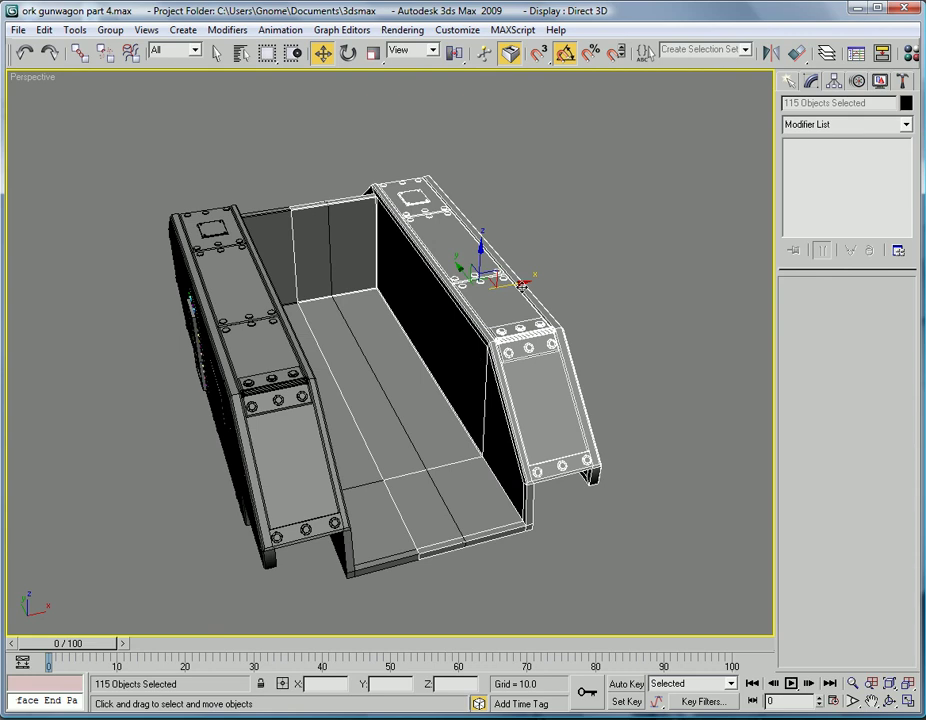
left_click_drag(522, 286, 577, 273)
Attach the original hull body to the mirrored hull body as one editable poly
left_click(423, 357)
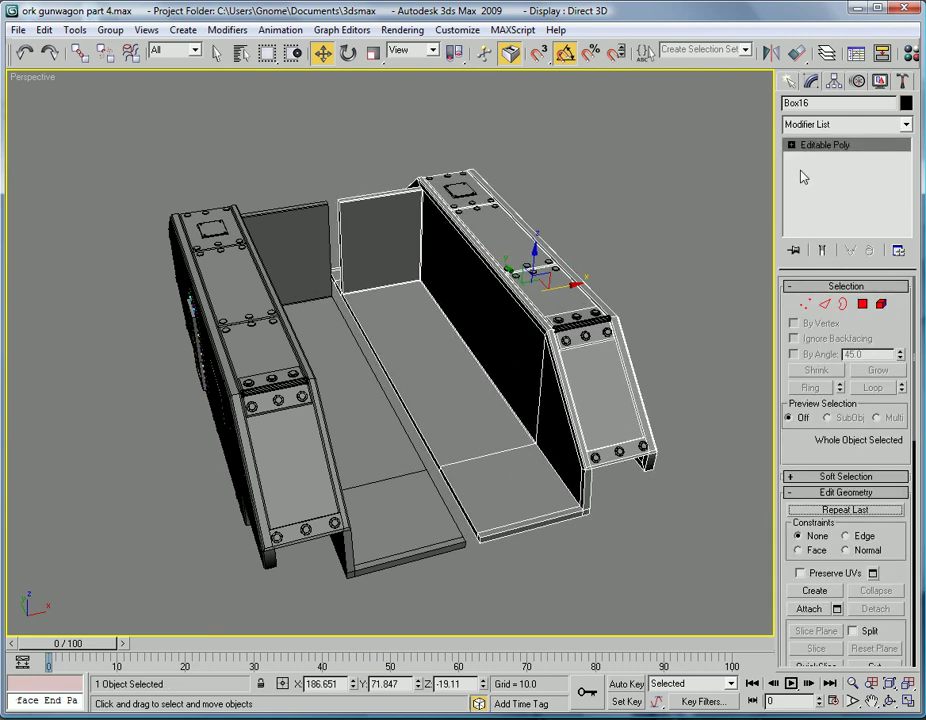
left_click(808, 609)
left_click(391, 472)
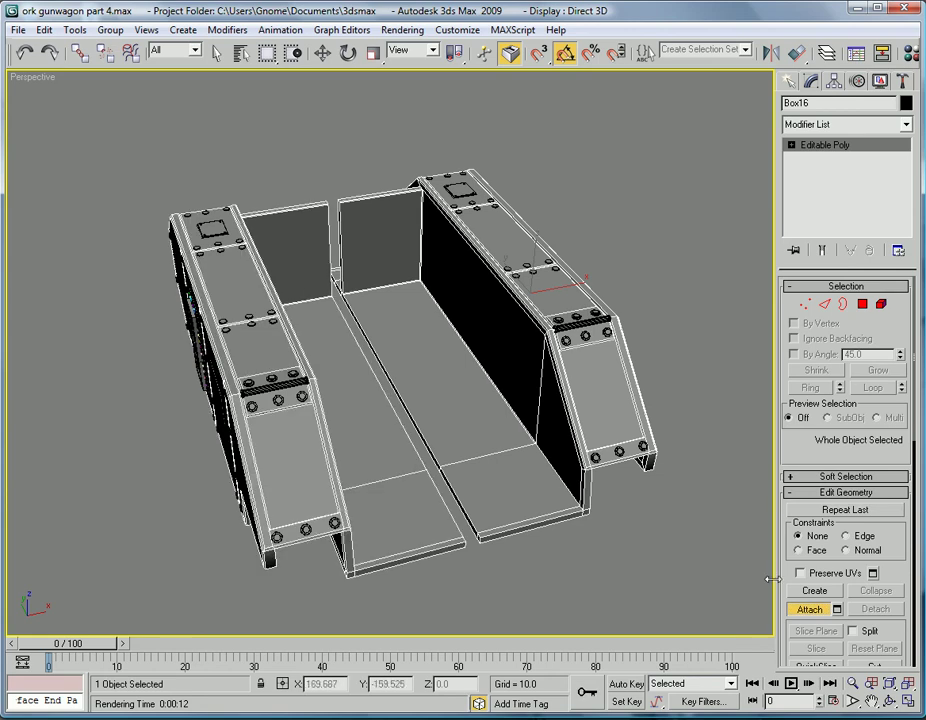
Start polygon-level editing of the combined hull at the gap between the two floor halves
left_click(791, 145)
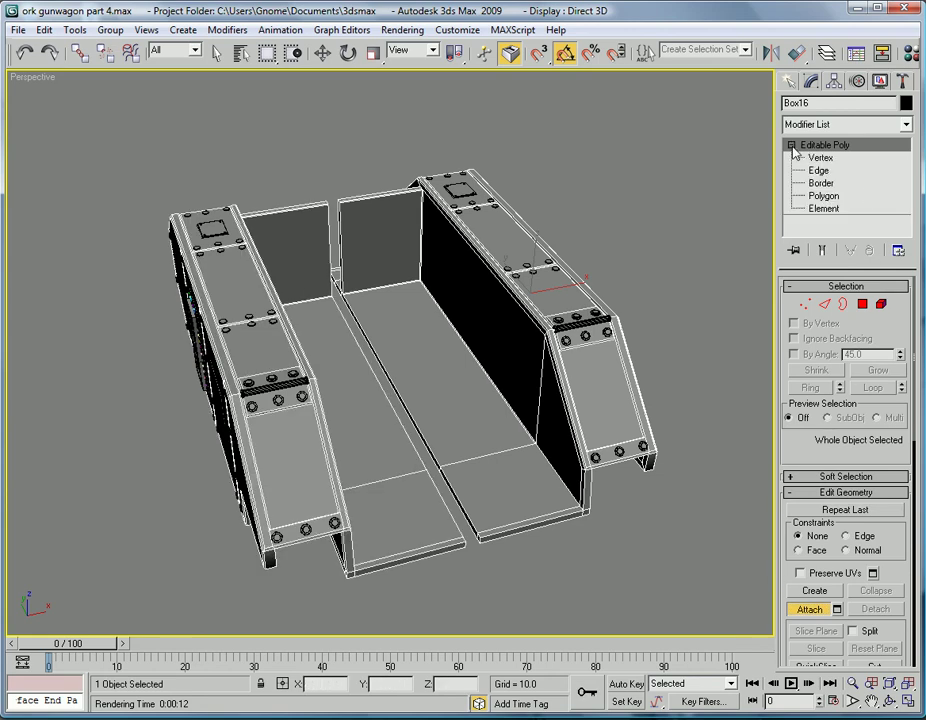
left_click(824, 196)
scroll(549, 455, "up", 6)
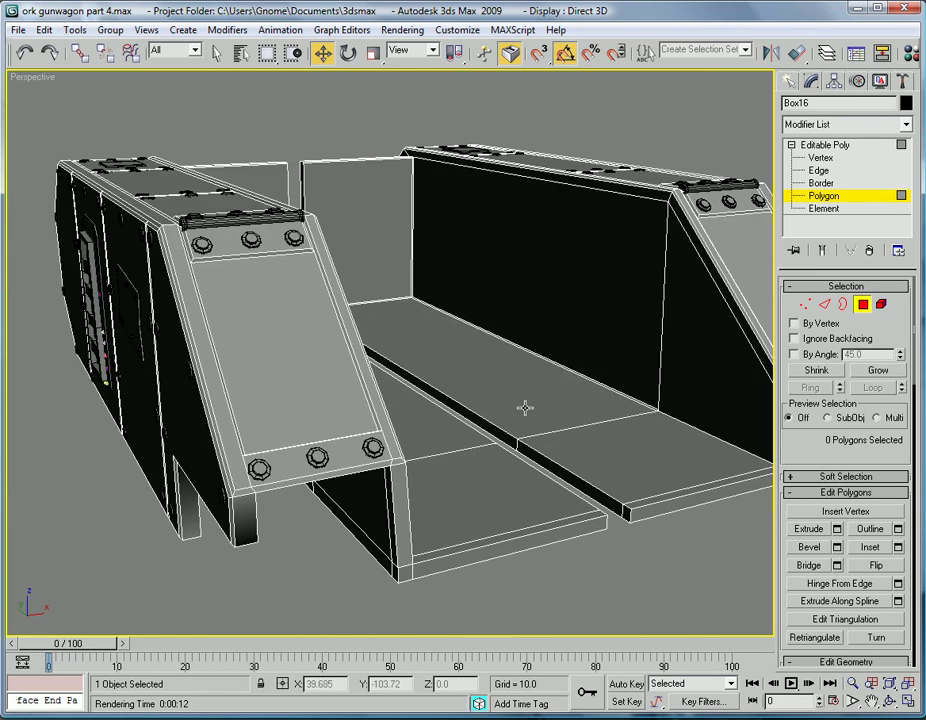
middle_click_drag(524, 408, 477, 428)
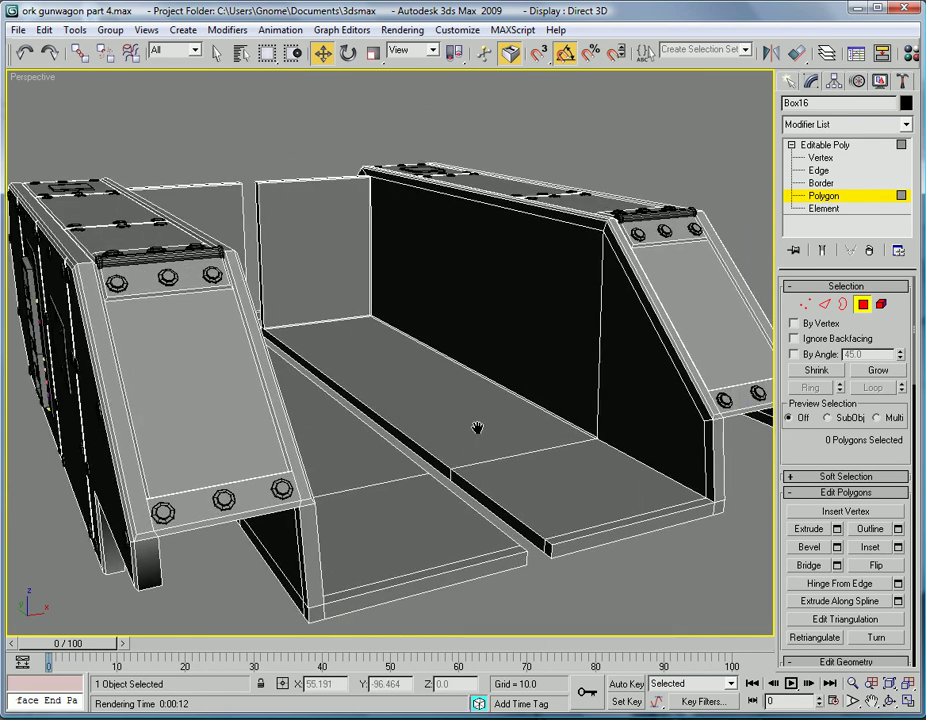